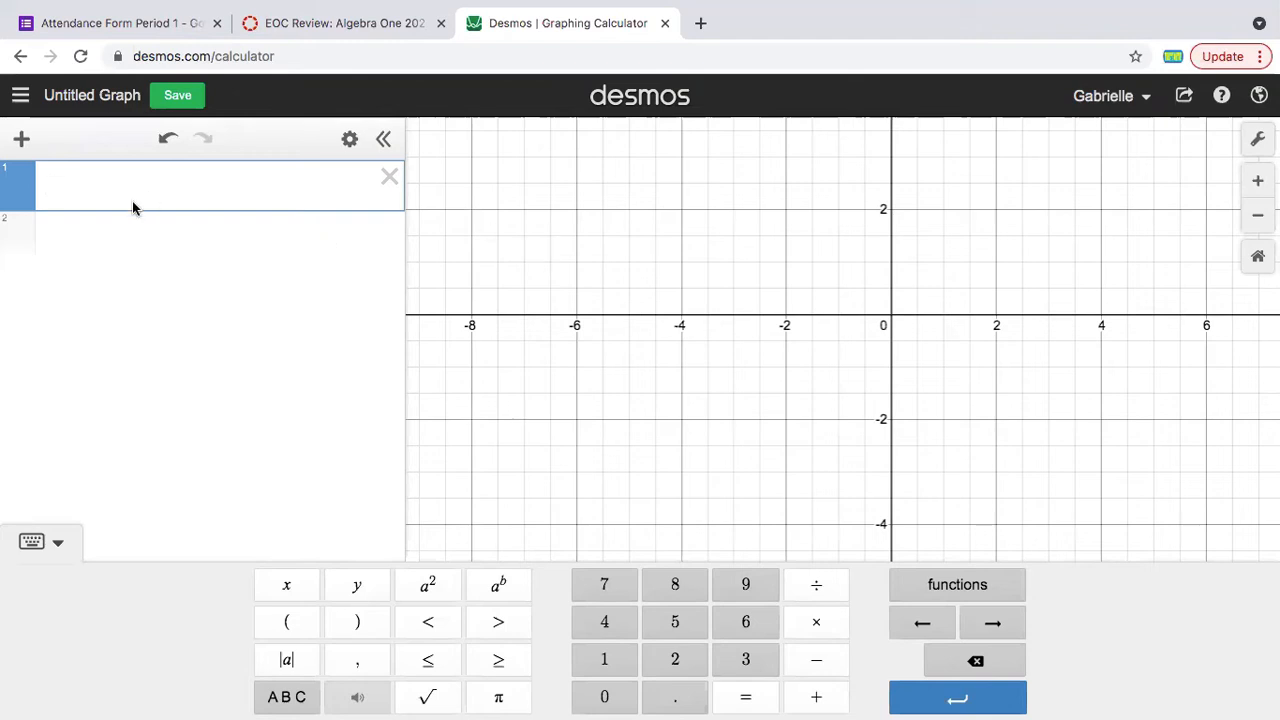
Insert a table and enter the points (1, 3), (2, 5) and (3, 7).
{"action": "left_click", "coordinate": [22, 139]}
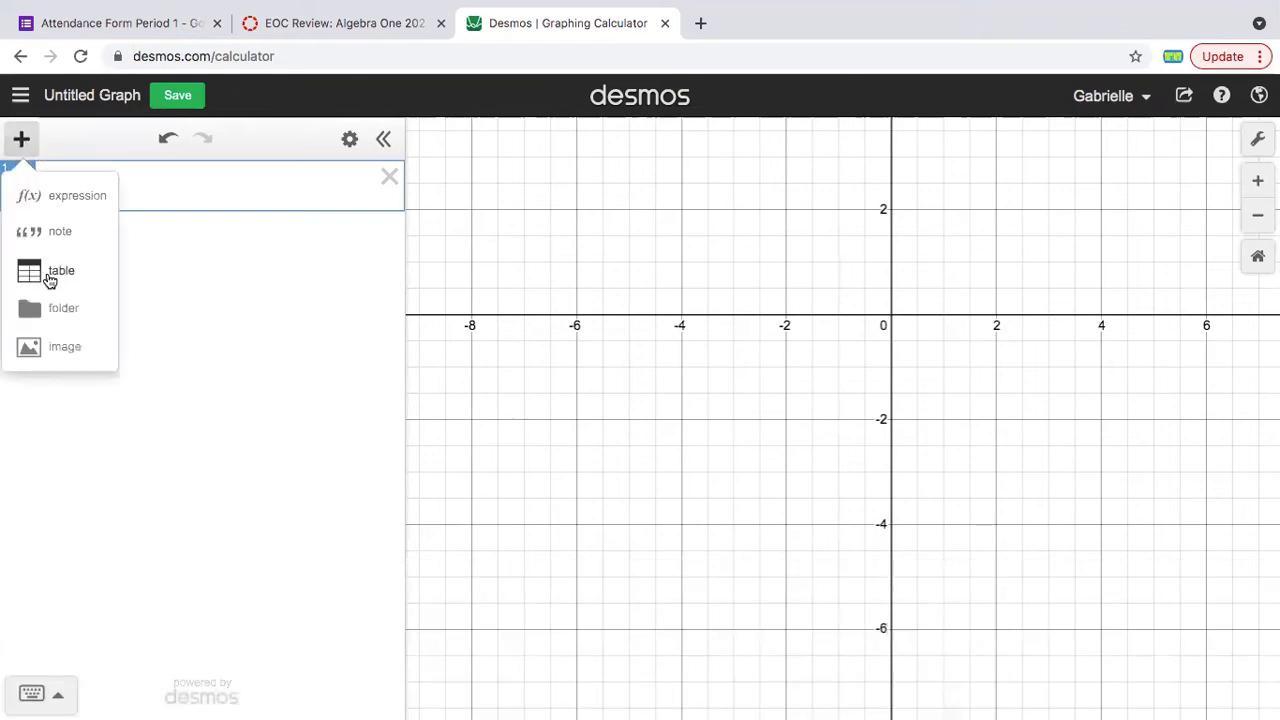
{"action": "left_click", "coordinate": [55, 271]}
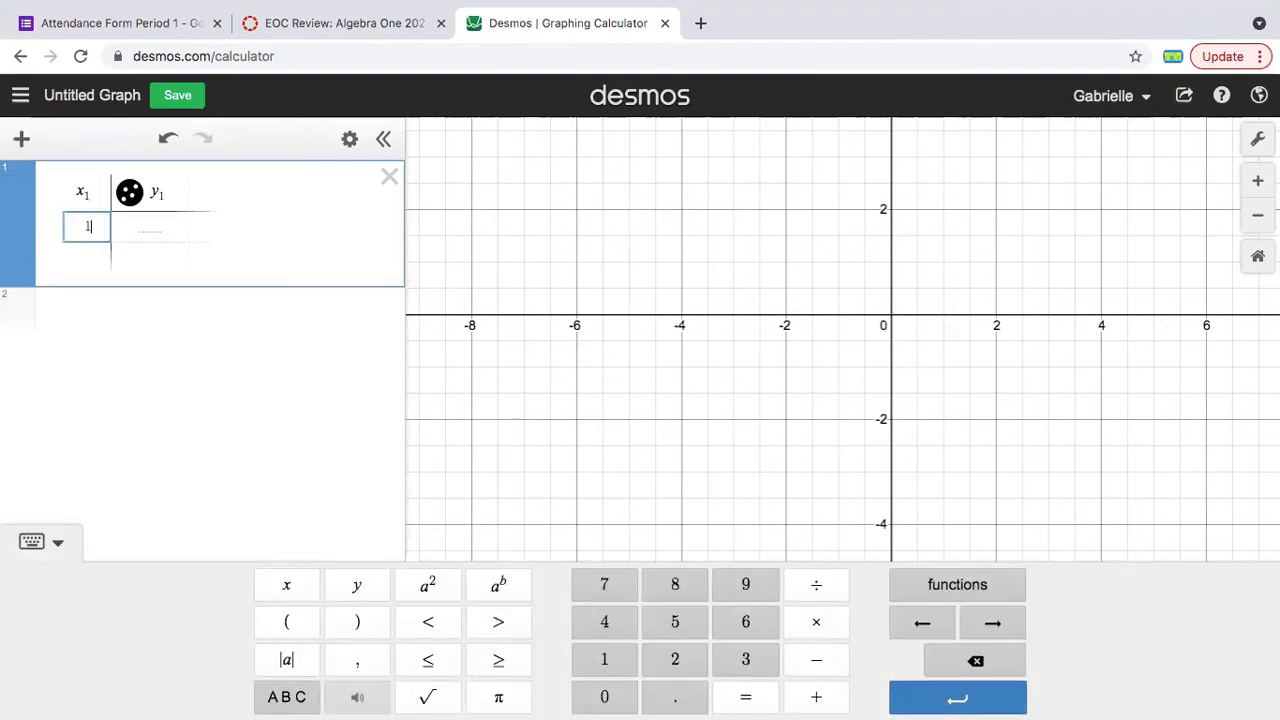
{"action": "key", "text": "Tab"}
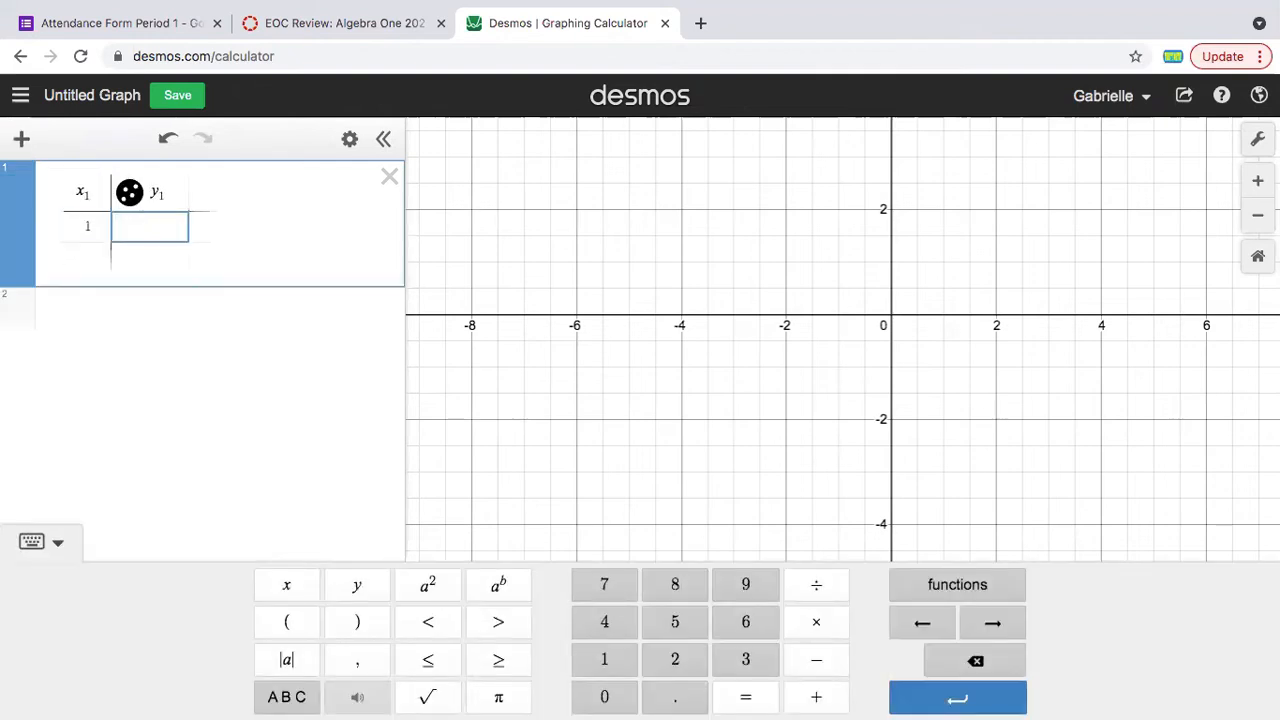
{"action": "type", "text": "3"}
{"action": "key", "text": "Tab"}
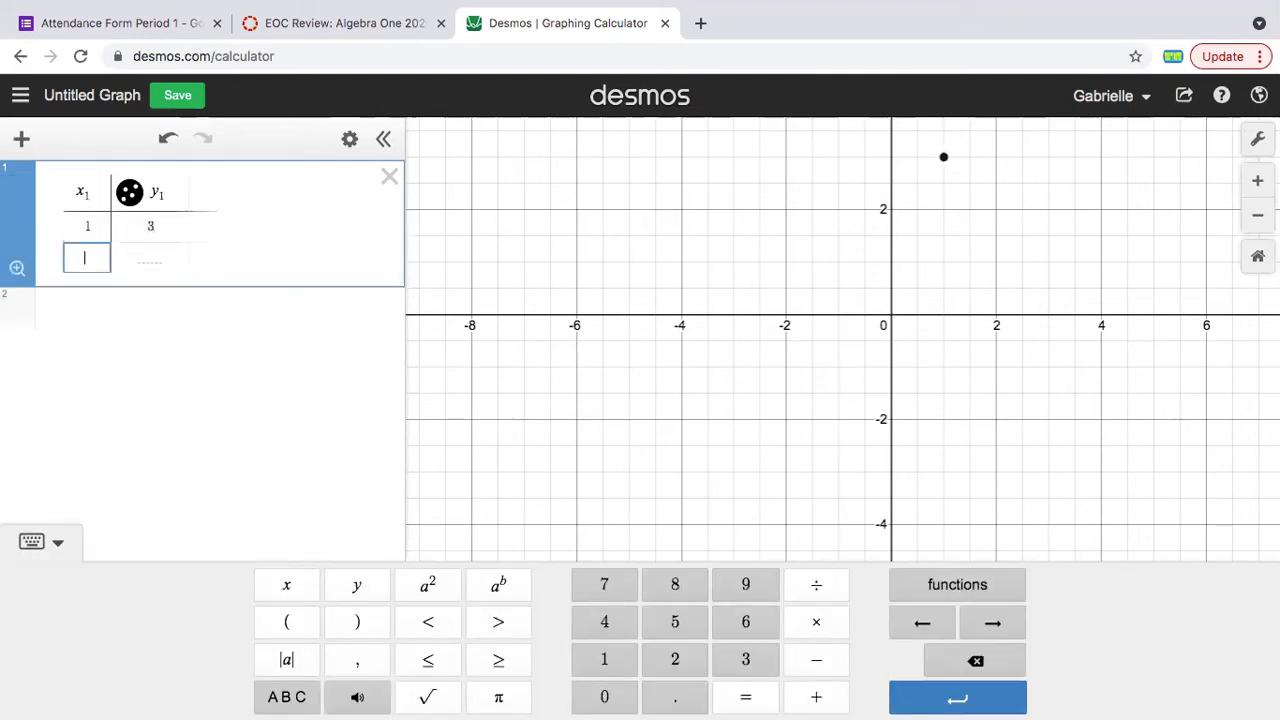
{"action": "type", "text": "2"}
{"action": "key", "text": "Tab"}
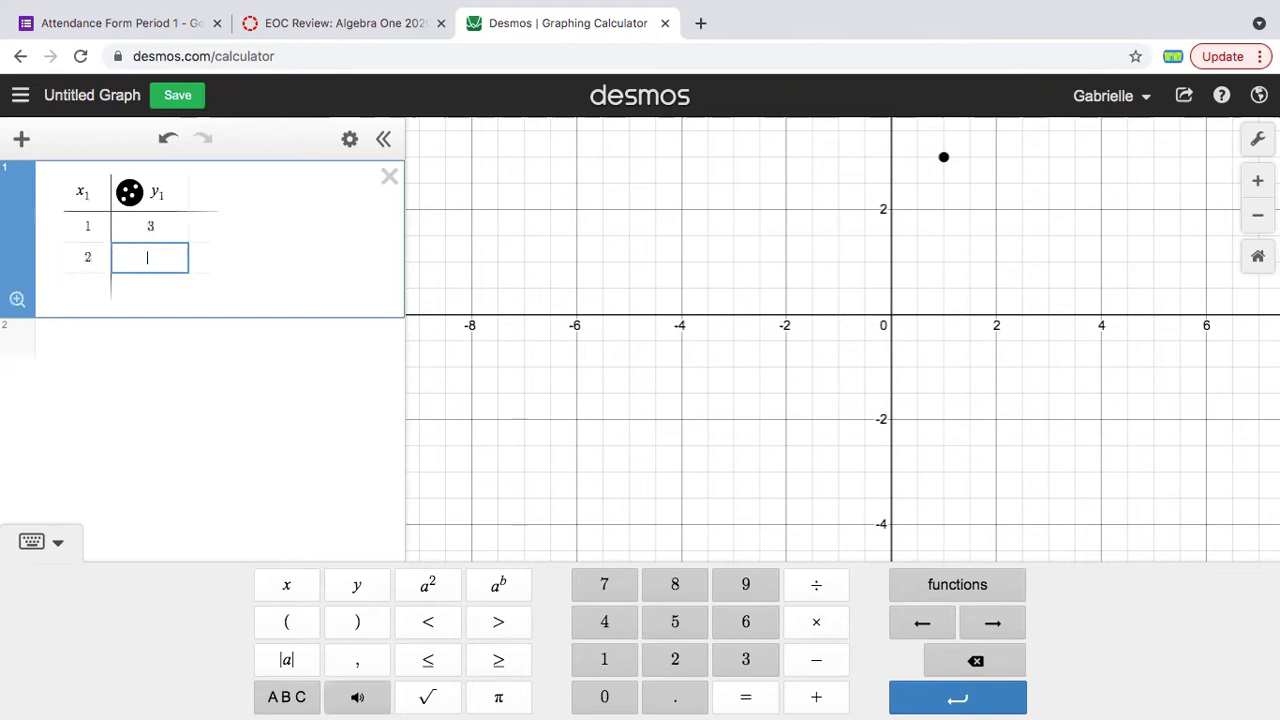
{"action": "type", "text": "5"}
{"action": "key", "text": "Tab"}
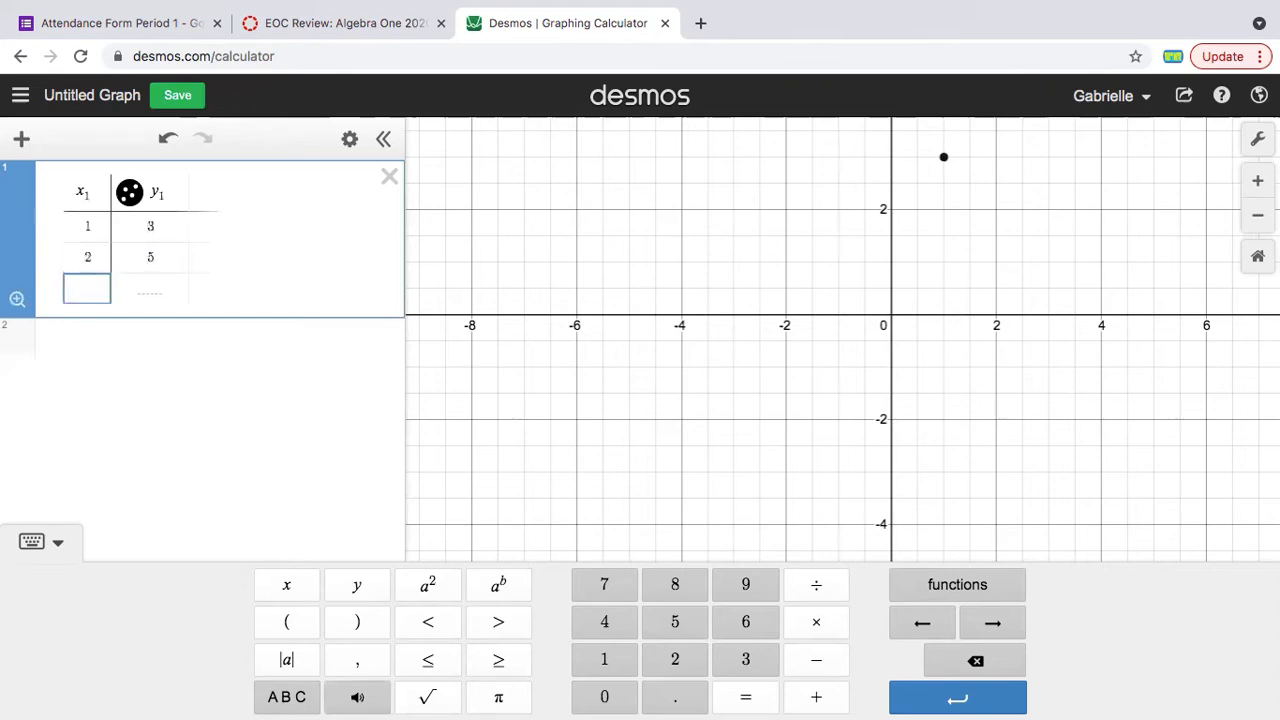
{"action": "type", "text": "3"}
{"action": "key", "text": "Tab"}
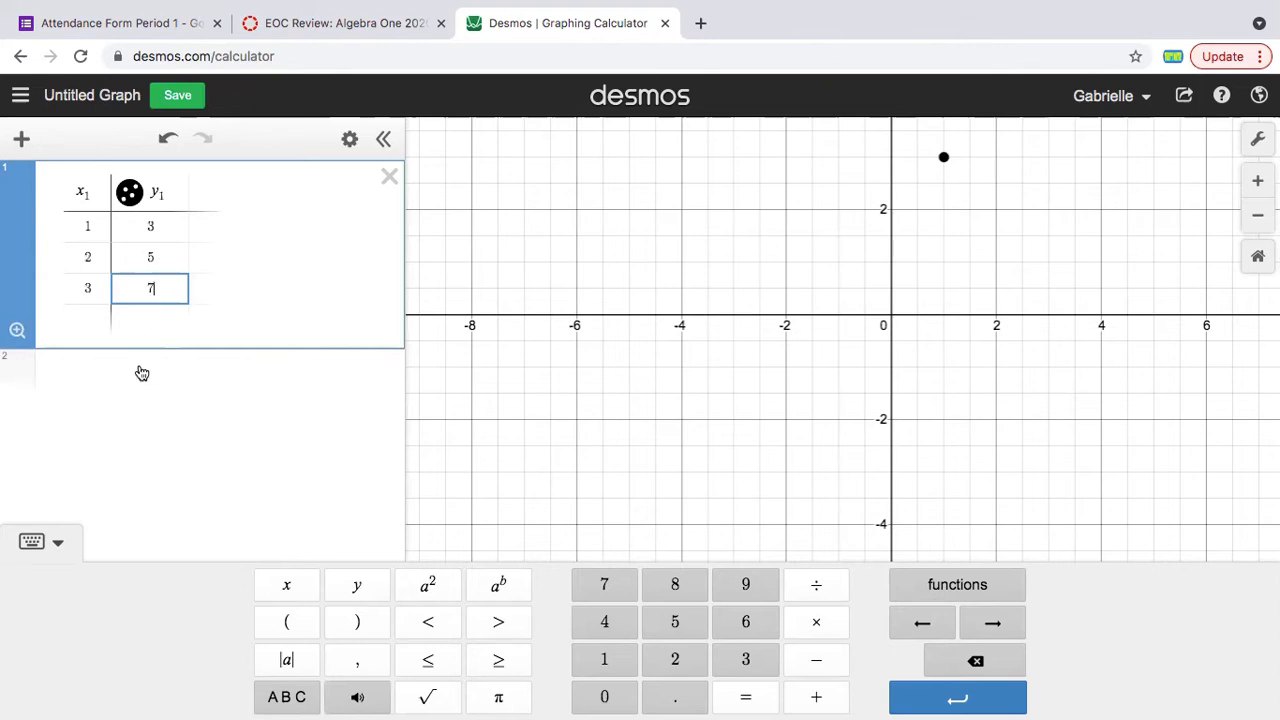
Fit a linear regression to the table data with the expression y₁ ~ mx₁ + b.
{"action": "left_click", "coordinate": [141, 370]}
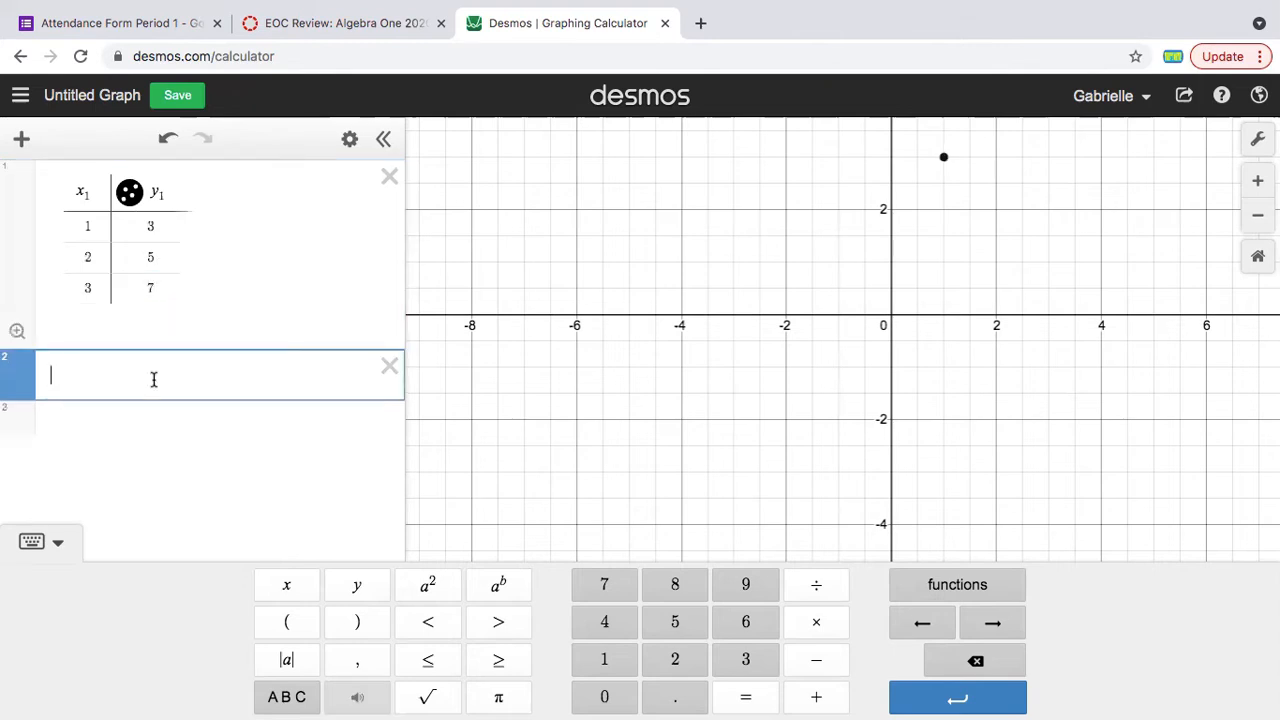
{"action": "left_click", "coordinate": [339, 587]}
{"action": "type", "text": "1~"}
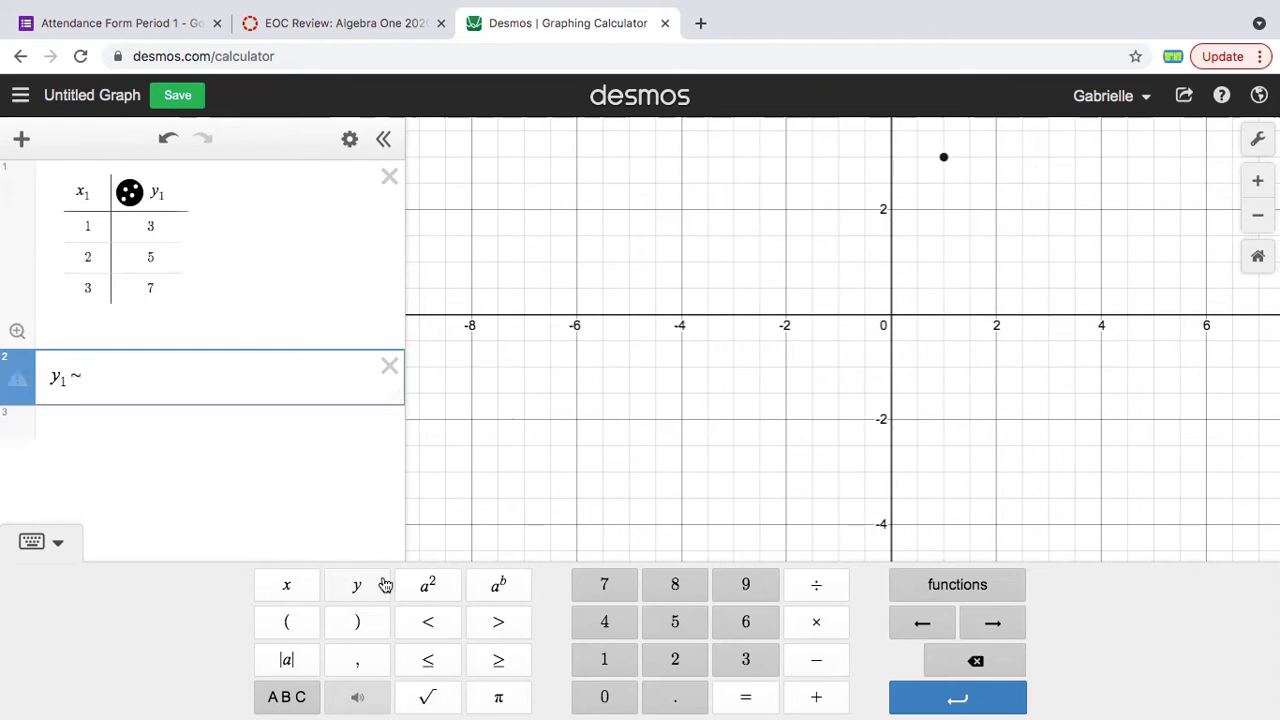
{"action": "left_click", "coordinate": [287, 696]}
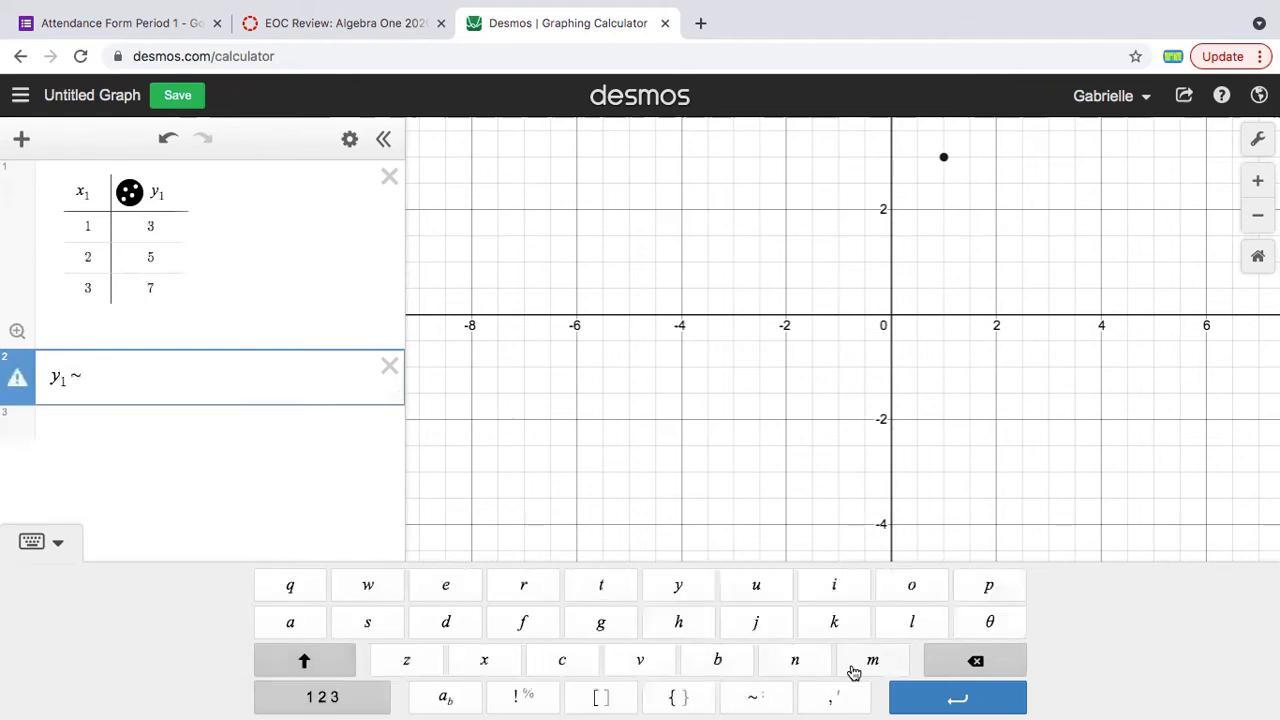
{"action": "left_click", "coordinate": [853, 668]}
{"action": "left_click", "coordinate": [478, 668]}
{"action": "left_click", "coordinate": [371, 698]}
{"action": "left_click", "coordinate": [606, 661]}
{"action": "left_click", "coordinate": [812, 697]}
{"action": "left_click", "coordinate": [262, 698]}
{"action": "left_click", "coordinate": [716, 661]}
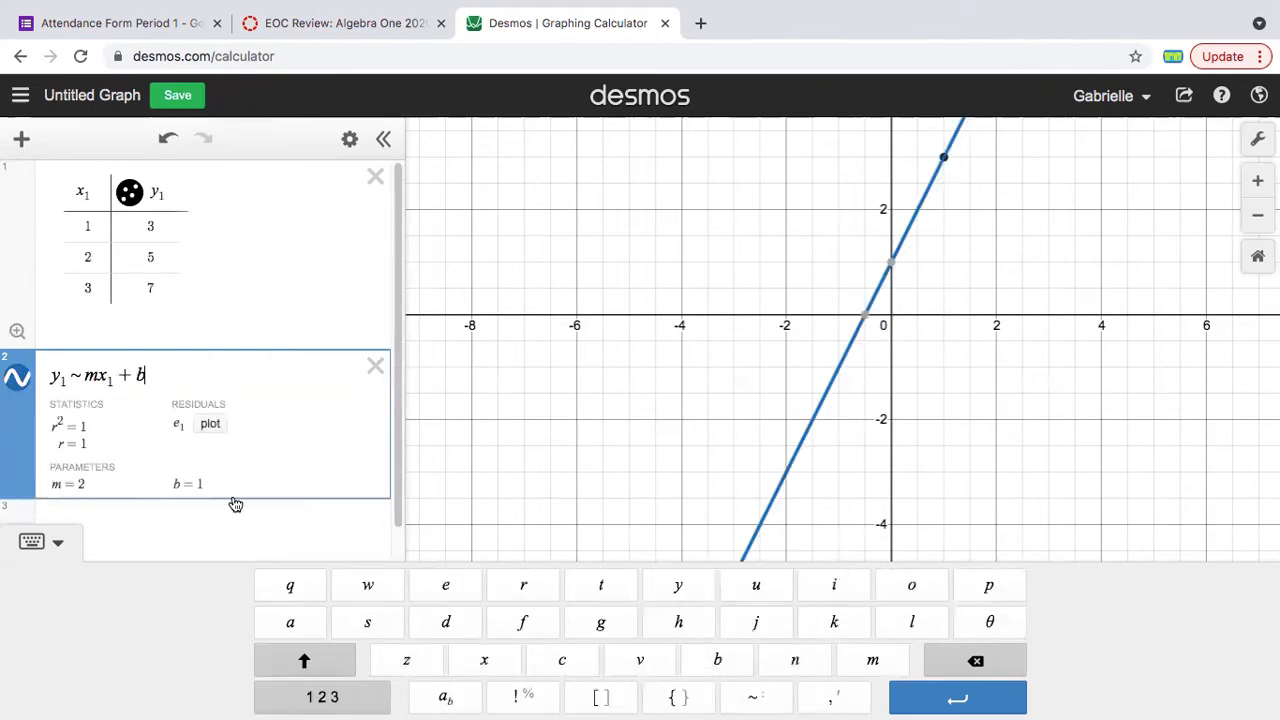
{"action": "scroll", "coordinate": [235, 504], "scroll_direction": "down", "scroll_amount": 1}
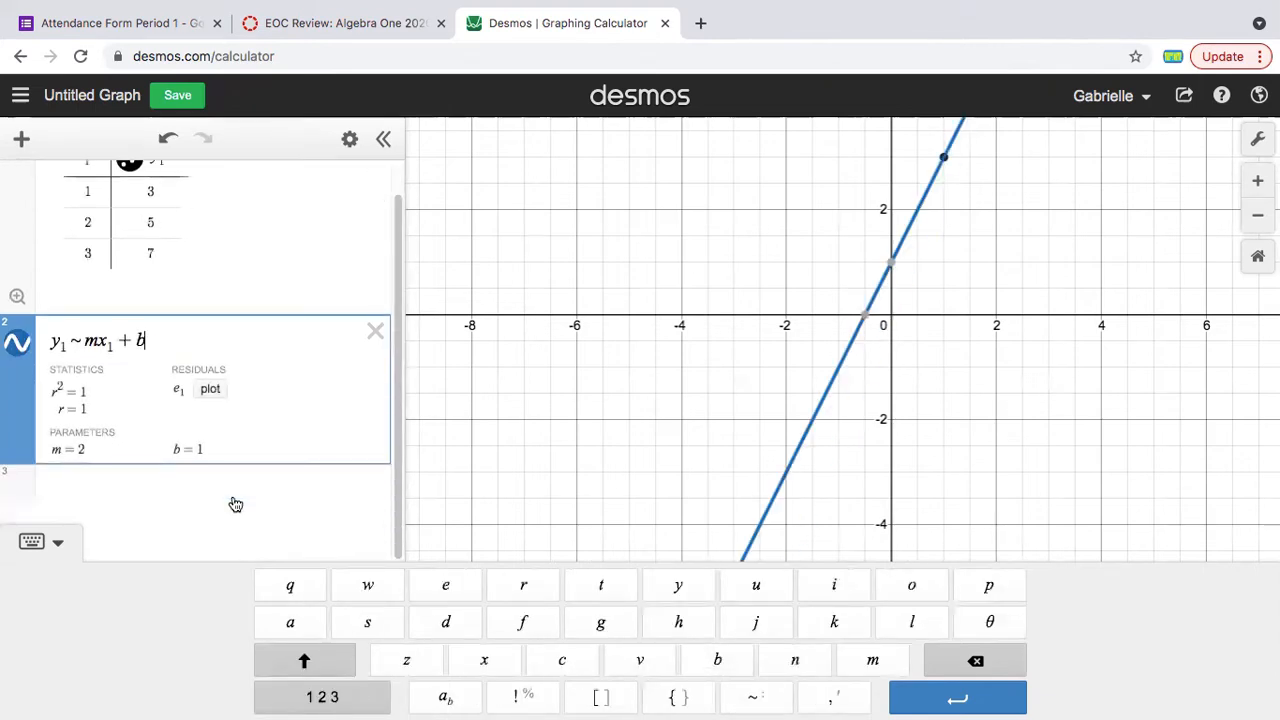
{"action": "scroll", "coordinate": [235, 504], "scroll_direction": "up", "scroll_amount": 1}
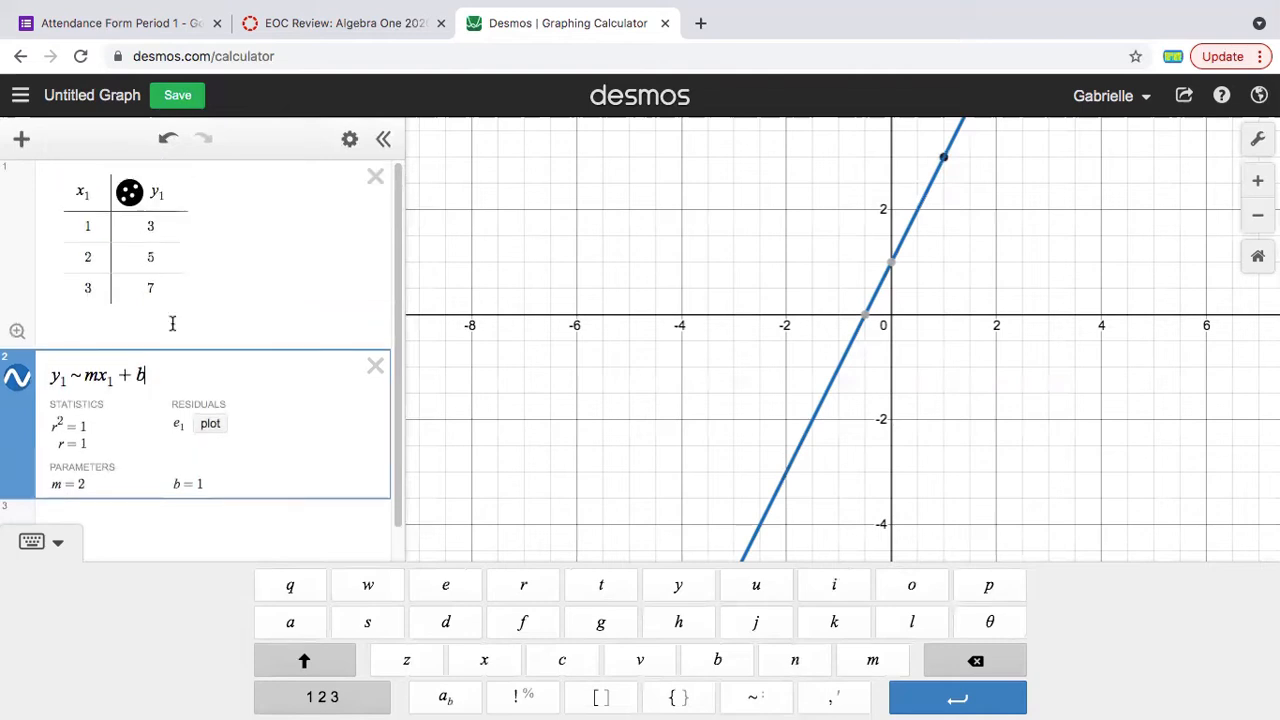
Change the table's first row to x = 0 and y = 1.
{"action": "left_click", "coordinate": [169, 225]}
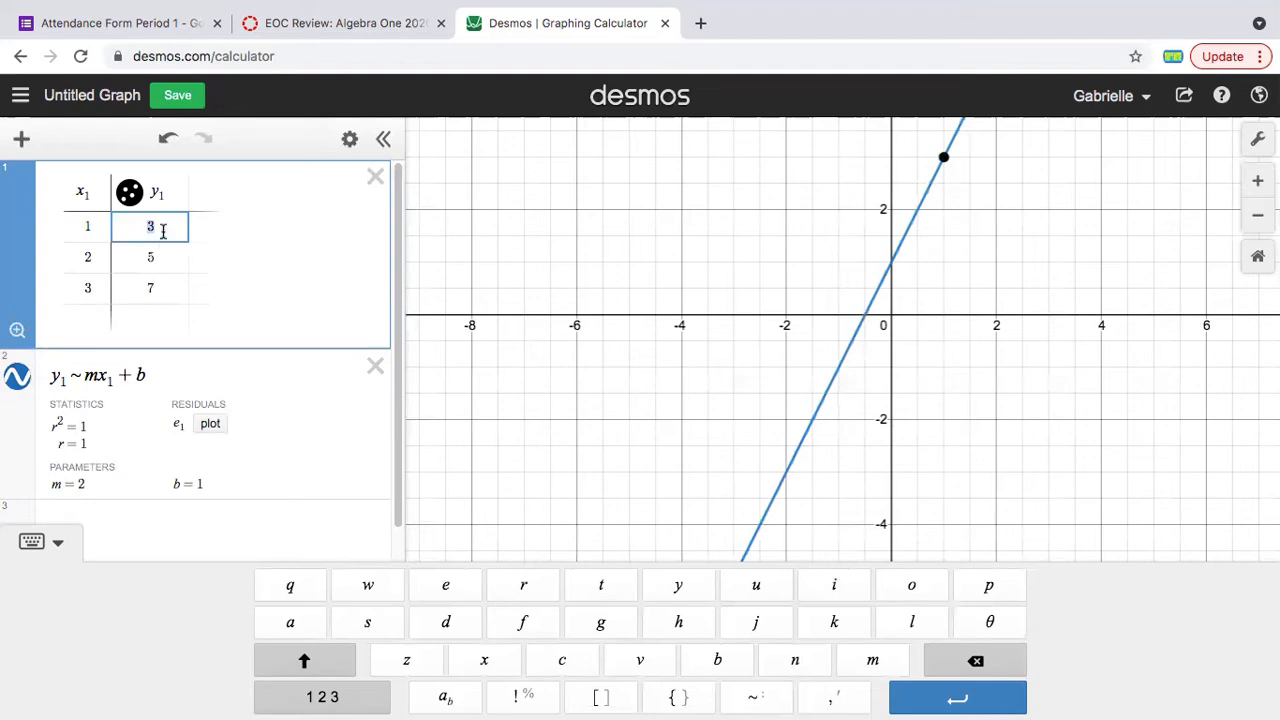
{"action": "left_click", "coordinate": [85, 223]}
{"action": "key", "text": "BackSpace"}
{"action": "type", "text": "0"}
{"action": "key", "text": "Right"}
{"action": "key", "text": "BackSpace"}
{"action": "type", "text": "1"}
Change the table's second and third rows to the points (1, 2) and (2, 4).
{"action": "left_click", "coordinate": [99, 255]}
{"action": "key", "text": "BackSpace"}
{"action": "type", "text": "1"}
{"action": "key", "text": "Right"}
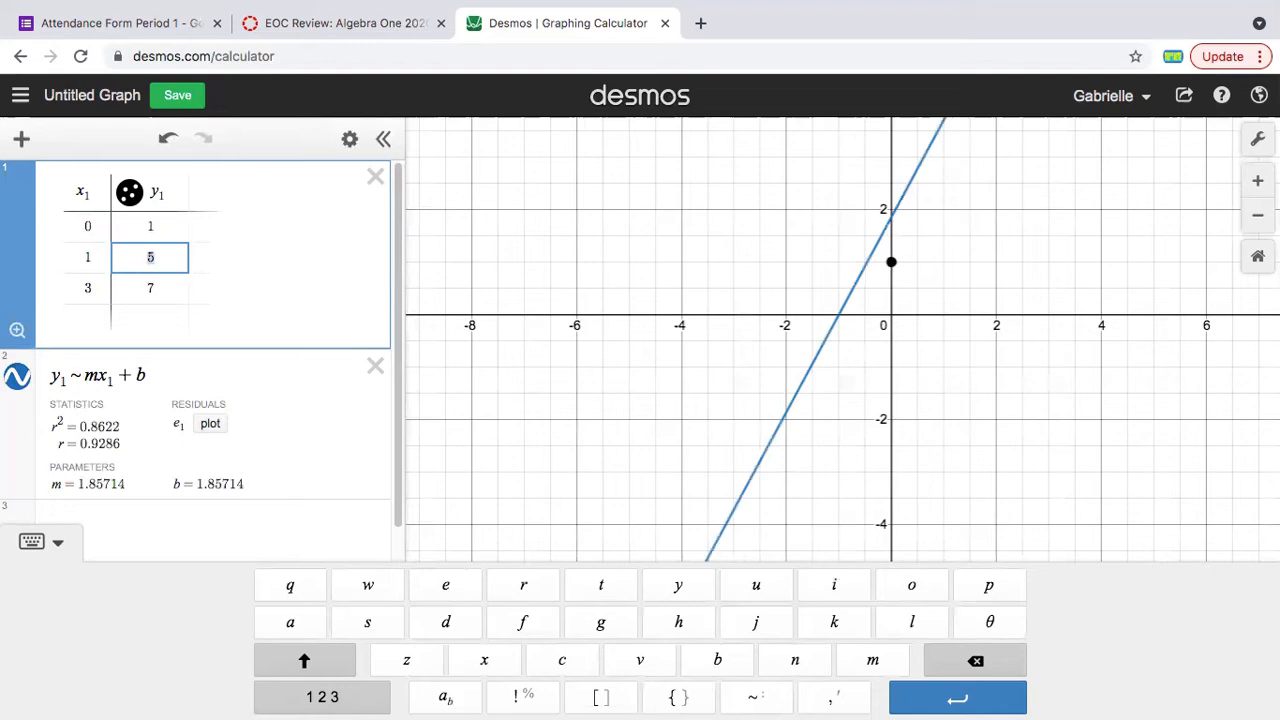
{"action": "type", "text": "2"}
{"action": "left_click", "coordinate": [97, 292]}
{"action": "key", "text": "BackSpace"}
{"action": "type", "text": "2"}
{"action": "left_click", "coordinate": [168, 288]}
{"action": "key", "text": "BackSpace"}
{"action": "type", "text": "4"}
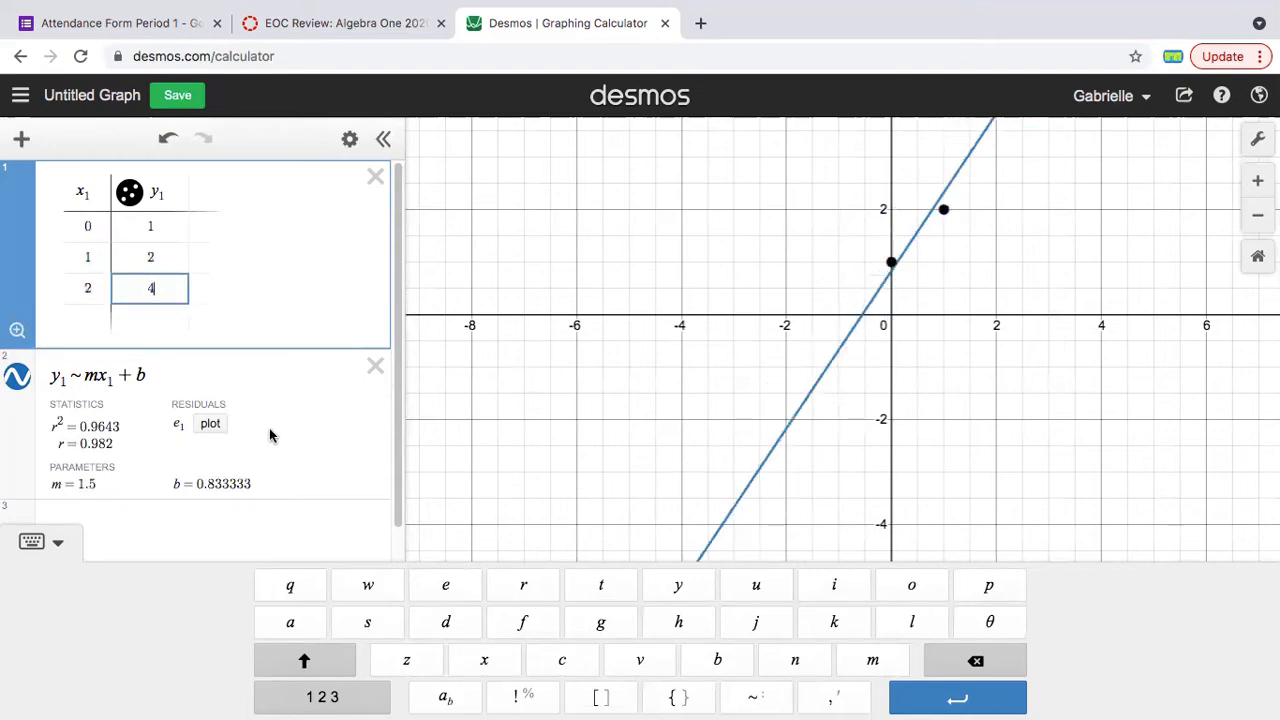
Replace the linear regression with the exponential regression y₁ ~ a(b)^x₁.
{"action": "left_click", "coordinate": [375, 366]}
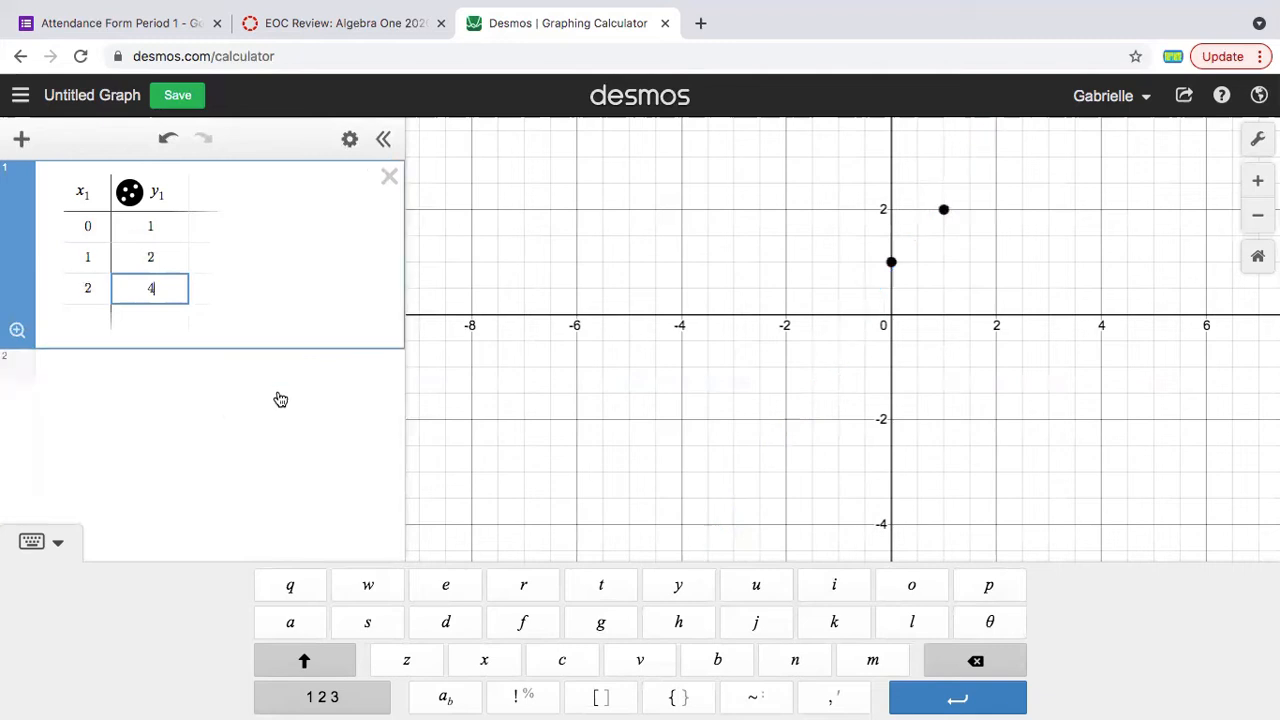
{"action": "left_click", "coordinate": [151, 373]}
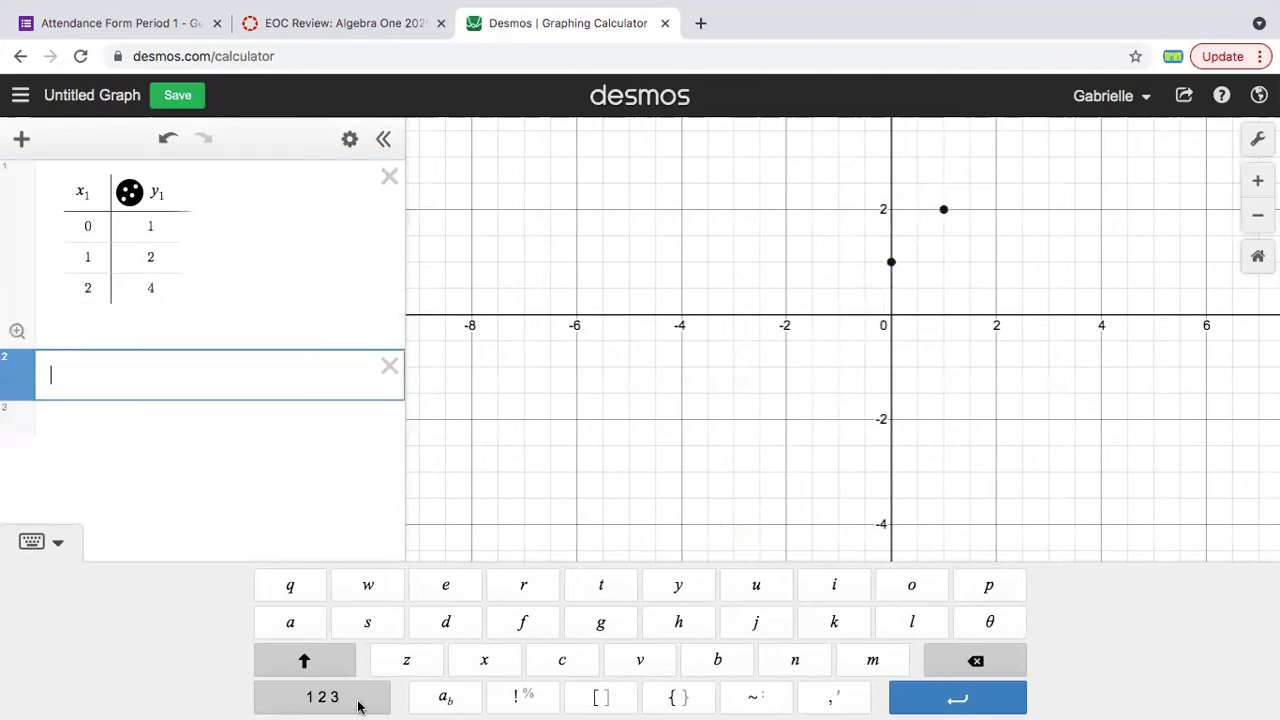
{"action": "left_click", "coordinate": [325, 695]}
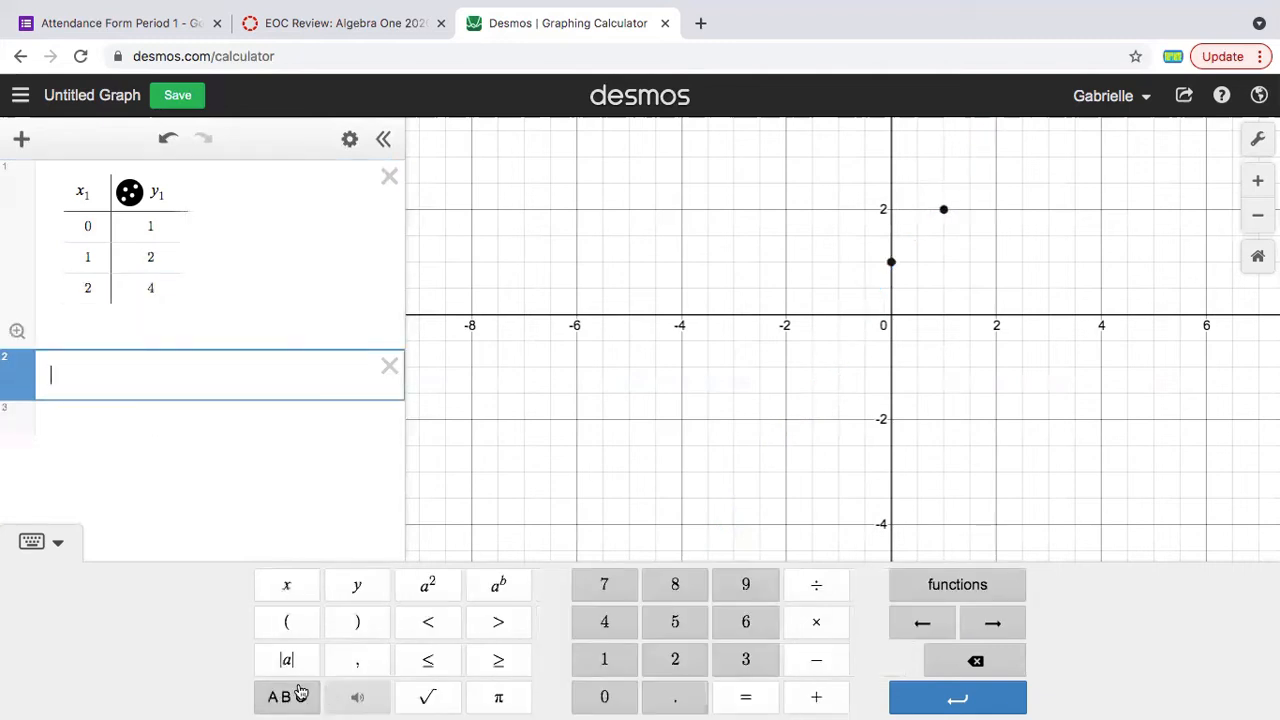
{"action": "left_click", "coordinate": [370, 588]}
{"action": "left_click", "coordinate": [606, 663]}
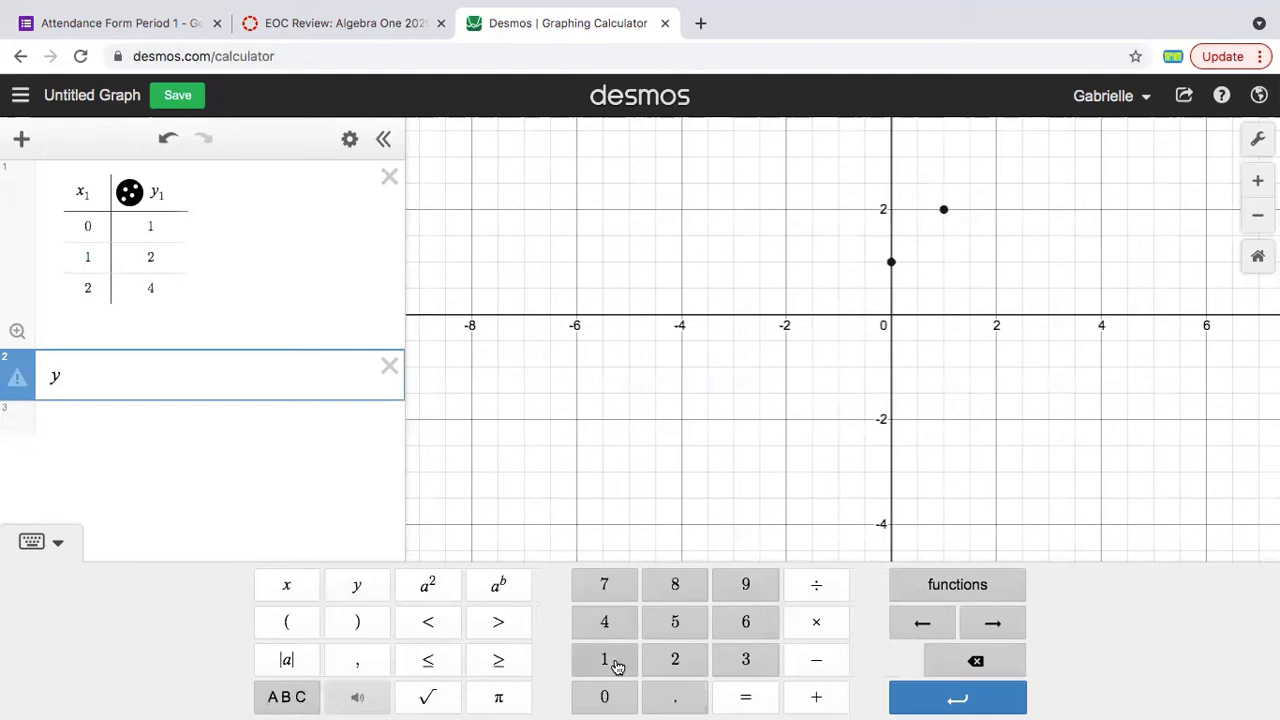
{"action": "left_click", "coordinate": [297, 697]}
{"action": "left_click", "coordinate": [752, 697]}
{"action": "left_click", "coordinate": [286, 626]}
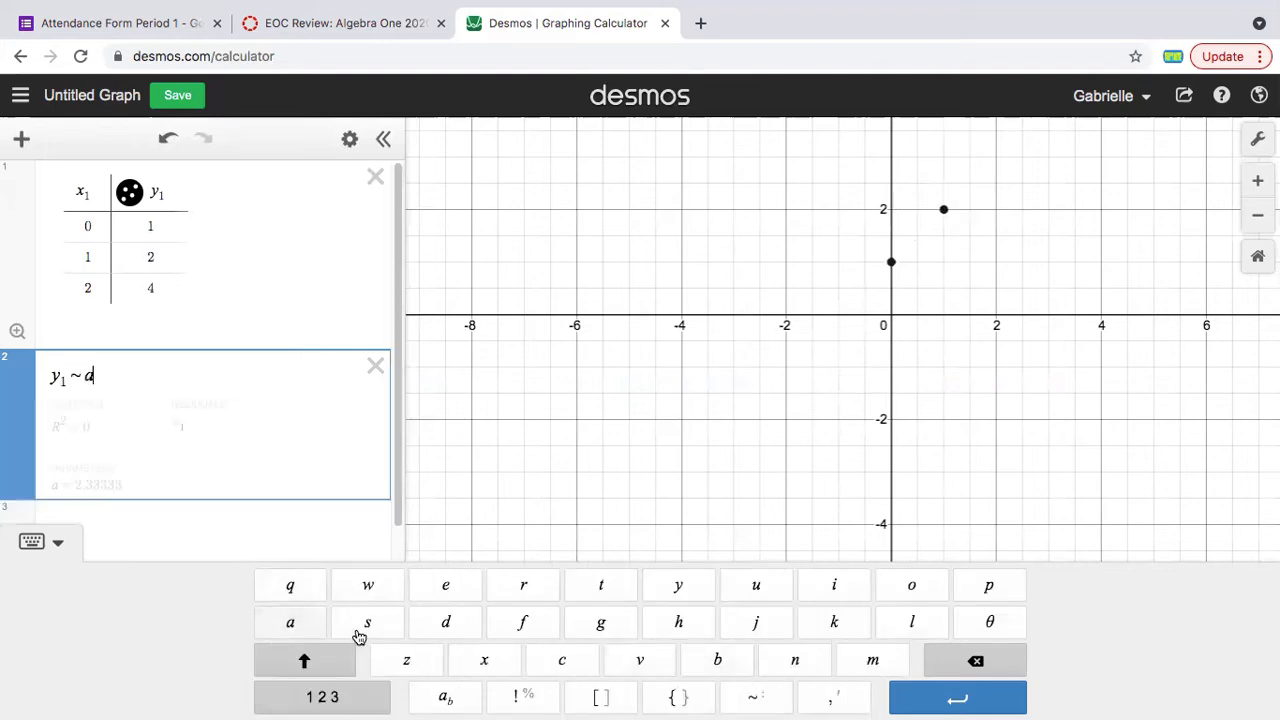
{"action": "left_click", "coordinate": [355, 700]}
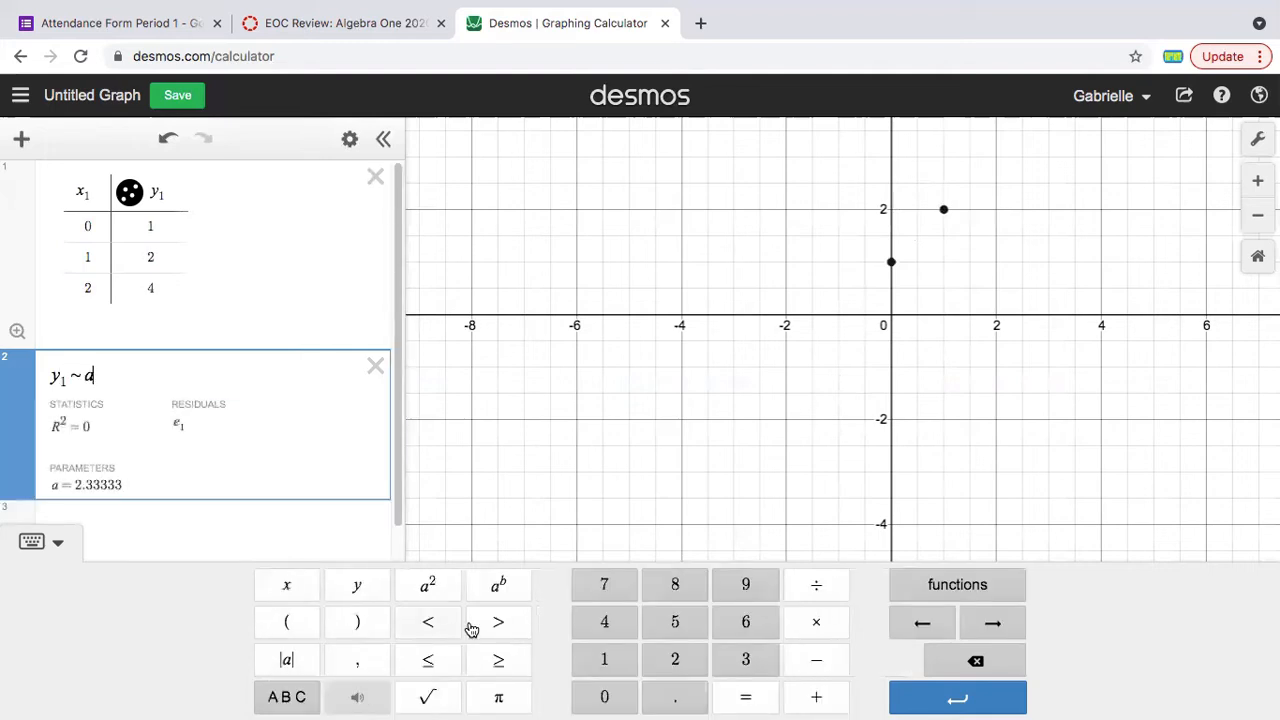
{"action": "left_click", "coordinate": [287, 626]}
{"action": "left_click", "coordinate": [287, 697]}
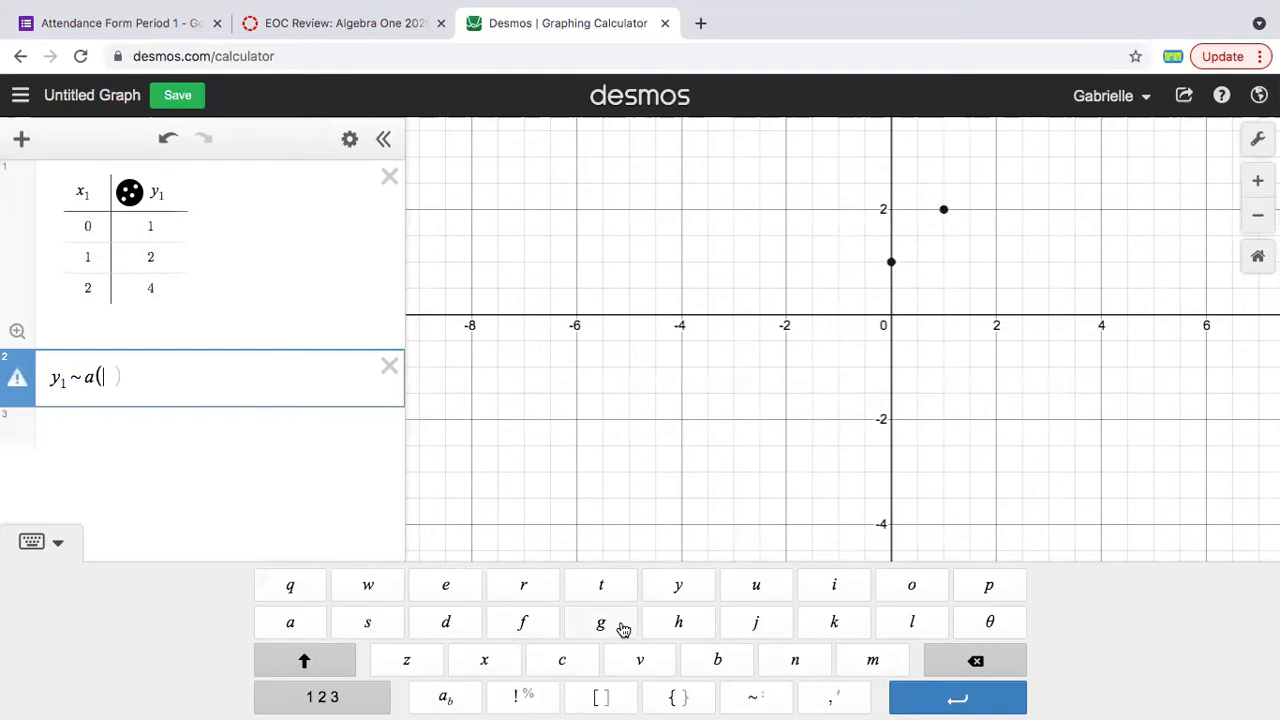
{"action": "left_click", "coordinate": [700, 656]}
{"action": "left_click", "coordinate": [338, 700]}
{"action": "left_click", "coordinate": [357, 622]}
{"action": "left_click", "coordinate": [497, 586]}
{"action": "left_click", "coordinate": [287, 586]}
{"action": "left_click", "coordinate": [604, 659]}
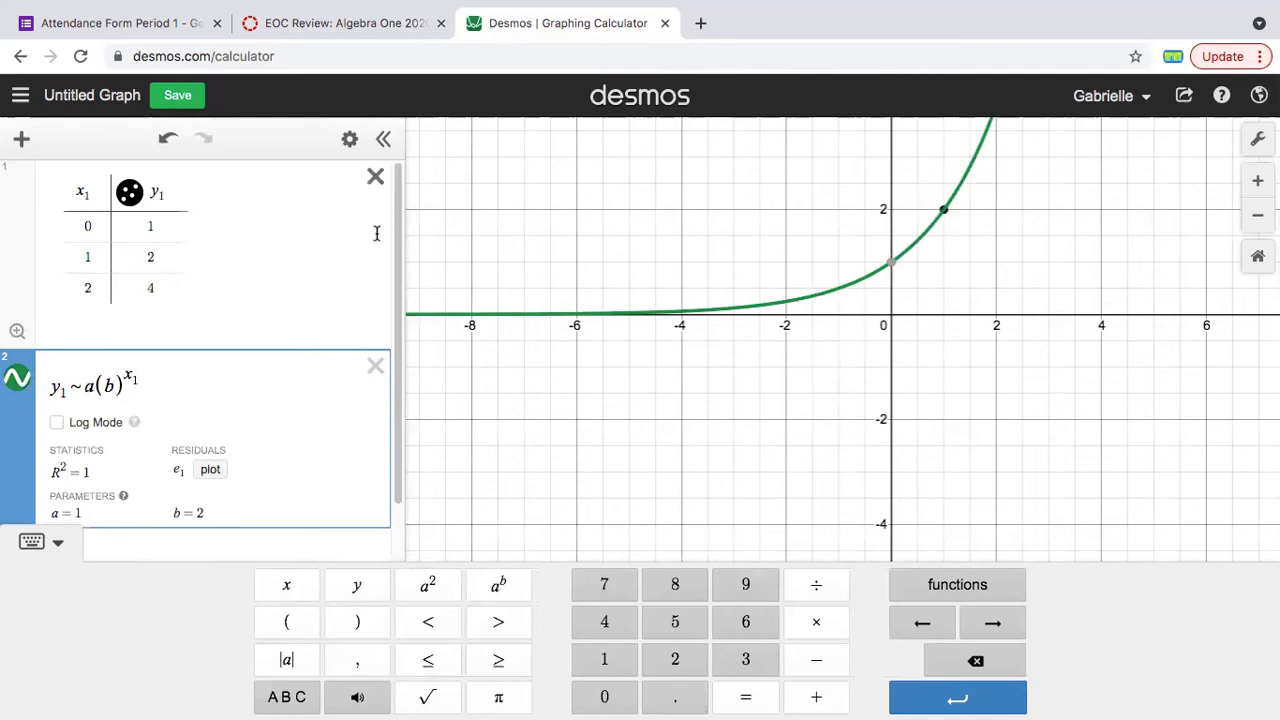
Delete the exponential regression and set the y-values of the table's first two rows to 0 and 1.
{"action": "left_click", "coordinate": [375, 368]}
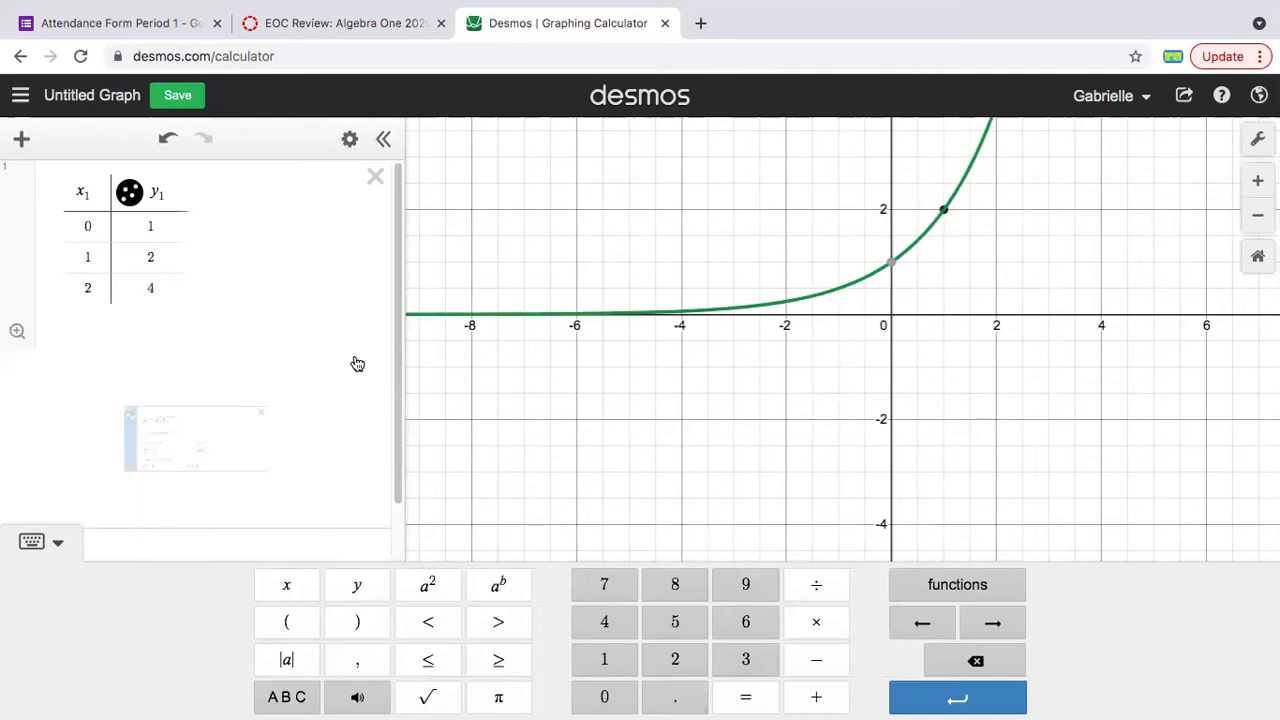
{"action": "left_click", "coordinate": [161, 231]}
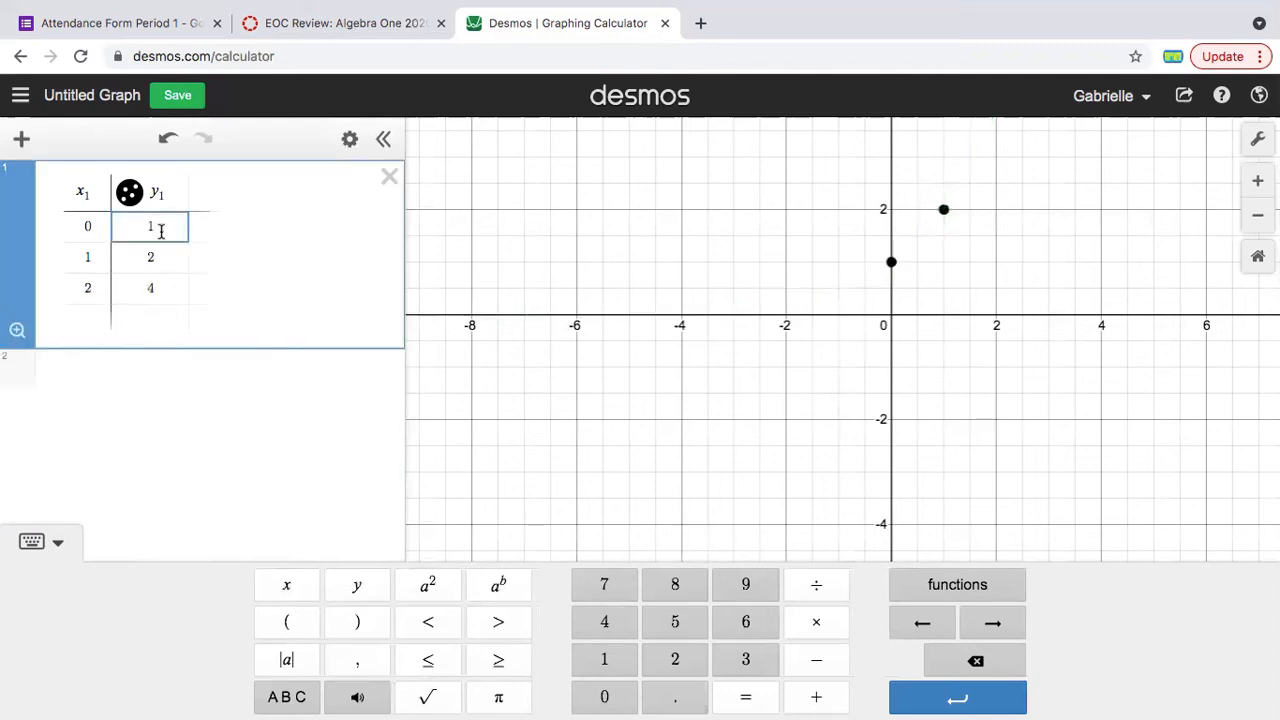
{"action": "key", "text": "BackSpace"}
{"action": "type", "text": "0"}
{"action": "left_click", "coordinate": [90, 262]}
{"action": "left_click", "coordinate": [174, 267]}
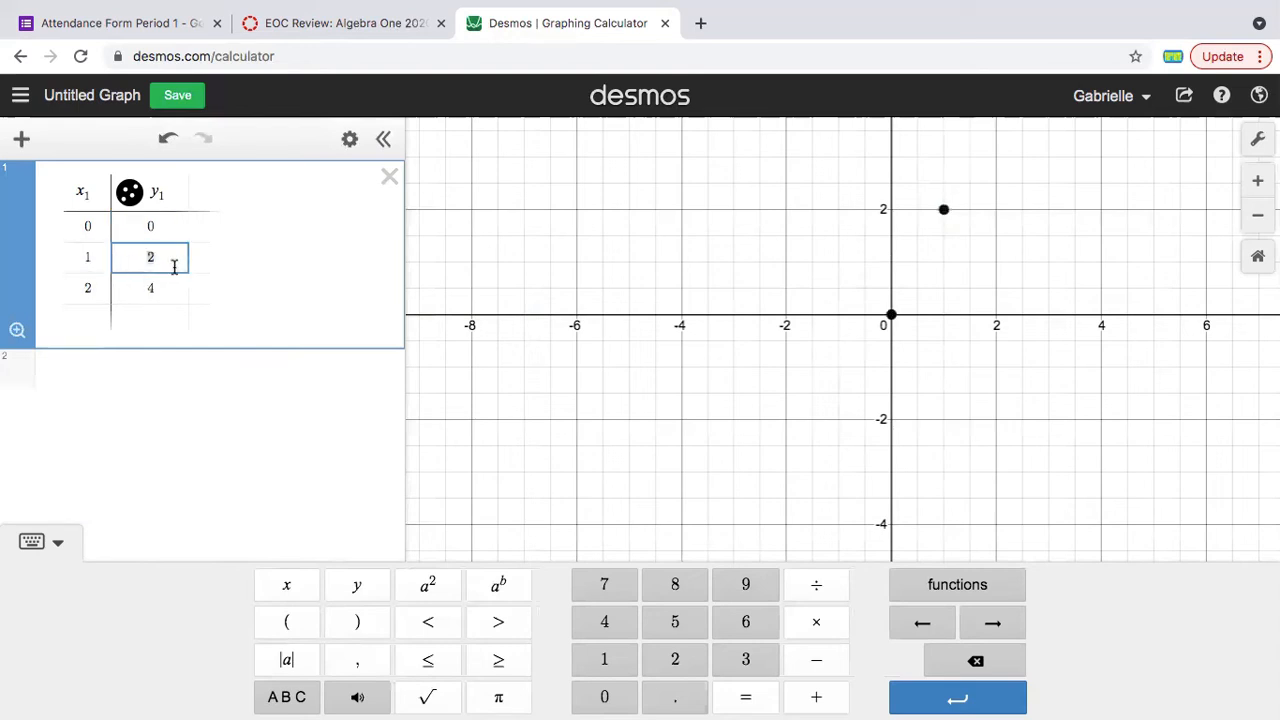
{"action": "type", "text": "1"}
Re-enter 2 as the third row's x-value and add the points (3, 9) and (−1, 1) to the table.
{"action": "left_click", "coordinate": [93, 284]}
{"action": "key", "text": "BackSpace"}
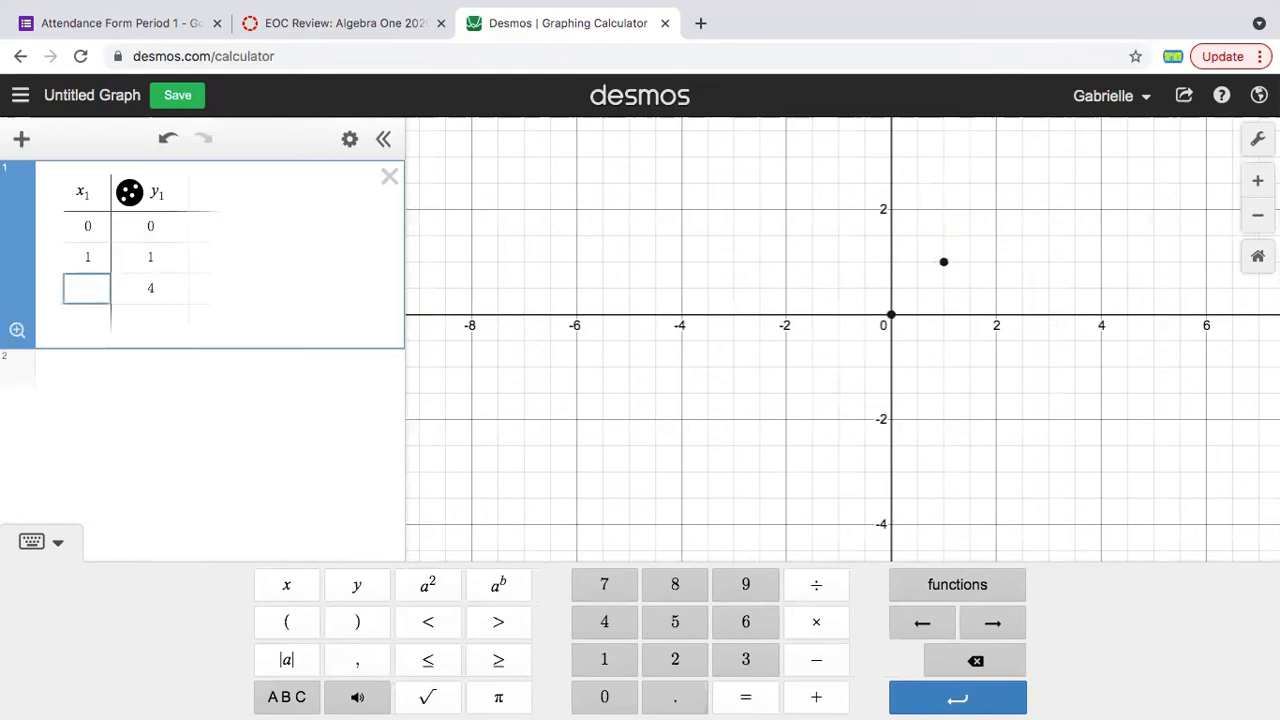
{"action": "left_click", "coordinate": [93, 307]}
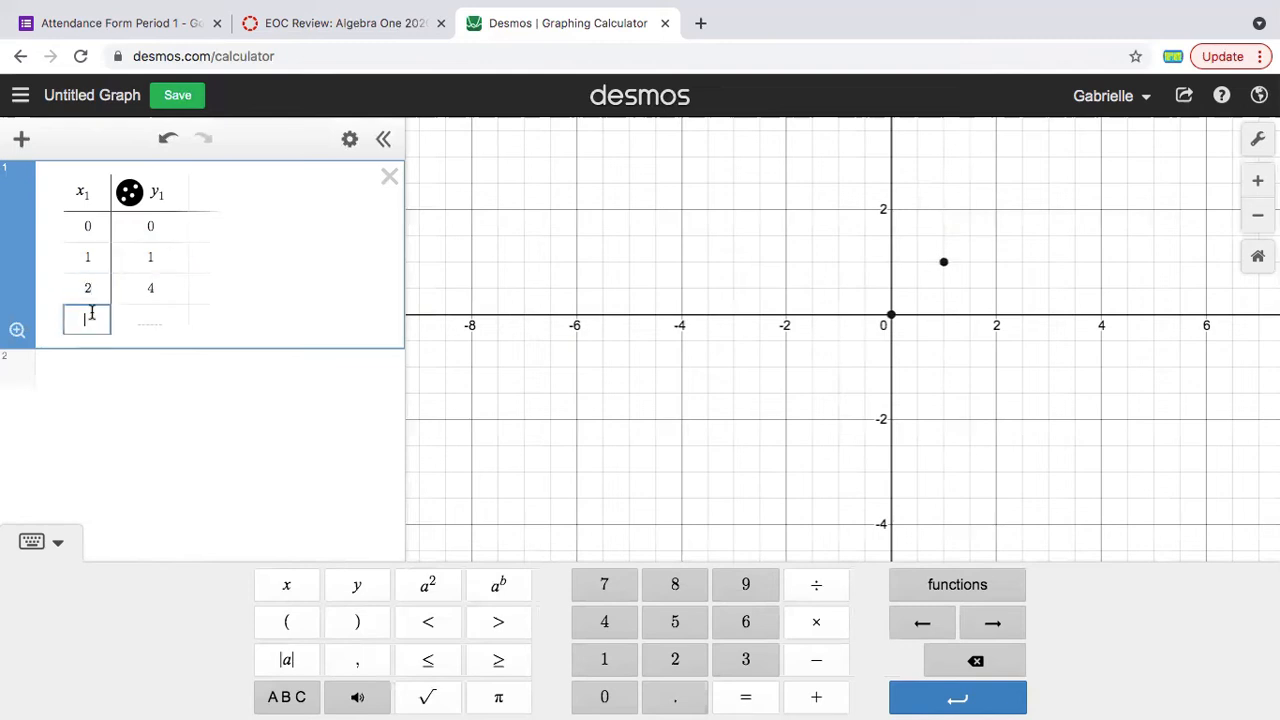
{"action": "type", "text": "3"}
{"action": "left_click", "coordinate": [161, 316]}
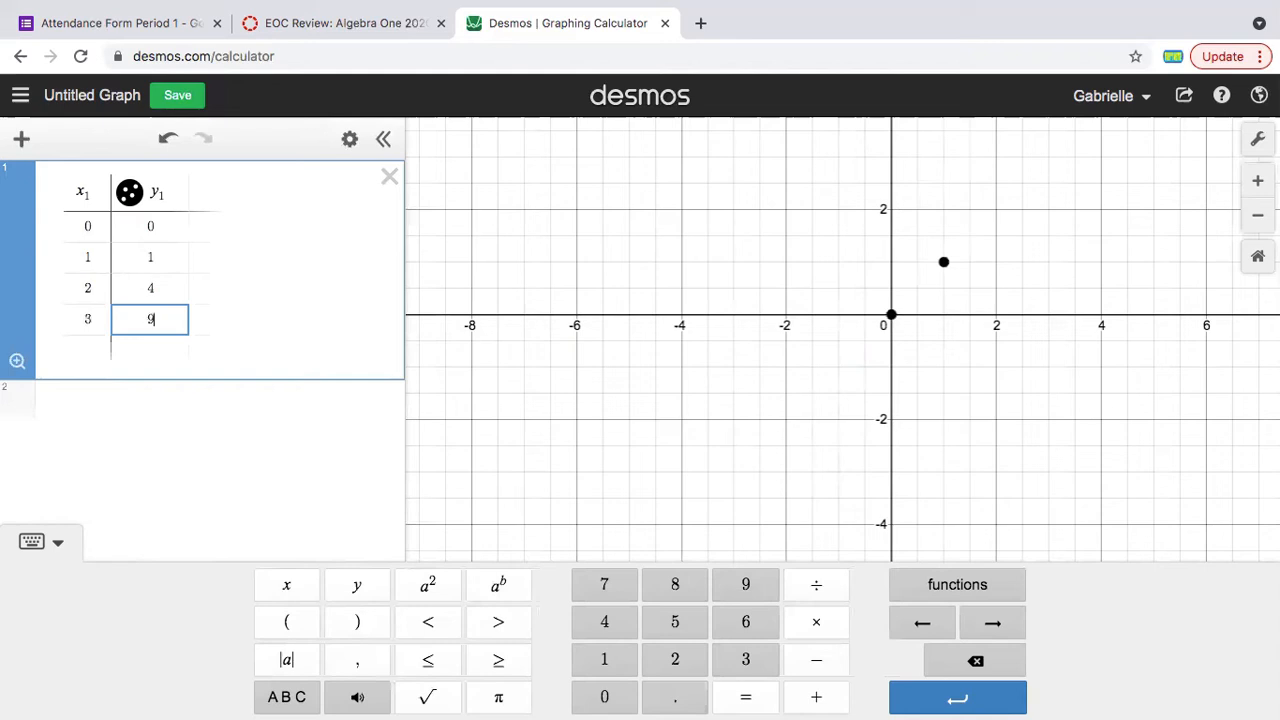
{"action": "left_click", "coordinate": [97, 349]}
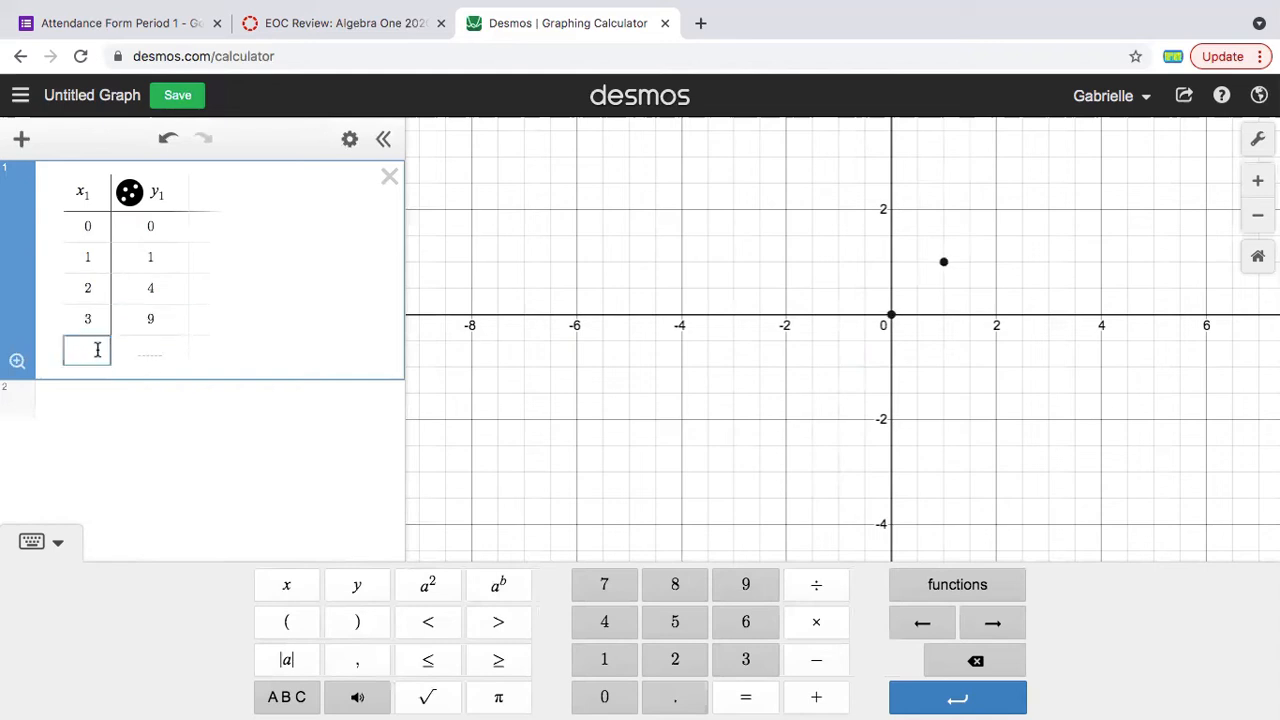
{"action": "type", "text": "-1"}
{"action": "left_click", "coordinate": [149, 349]}
{"action": "type", "text": "1"}
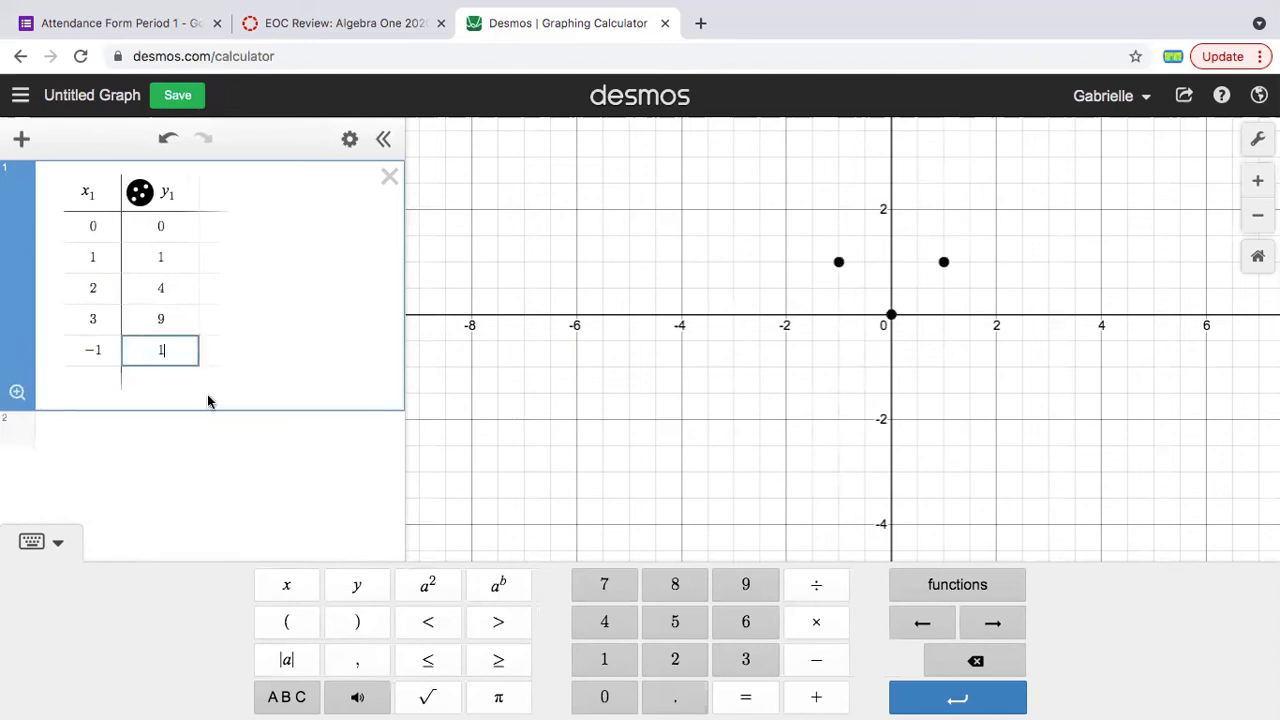
Start a quadratic regression below the table with y₁ ~ ax₁².
{"action": "left_click", "coordinate": [170, 432]}
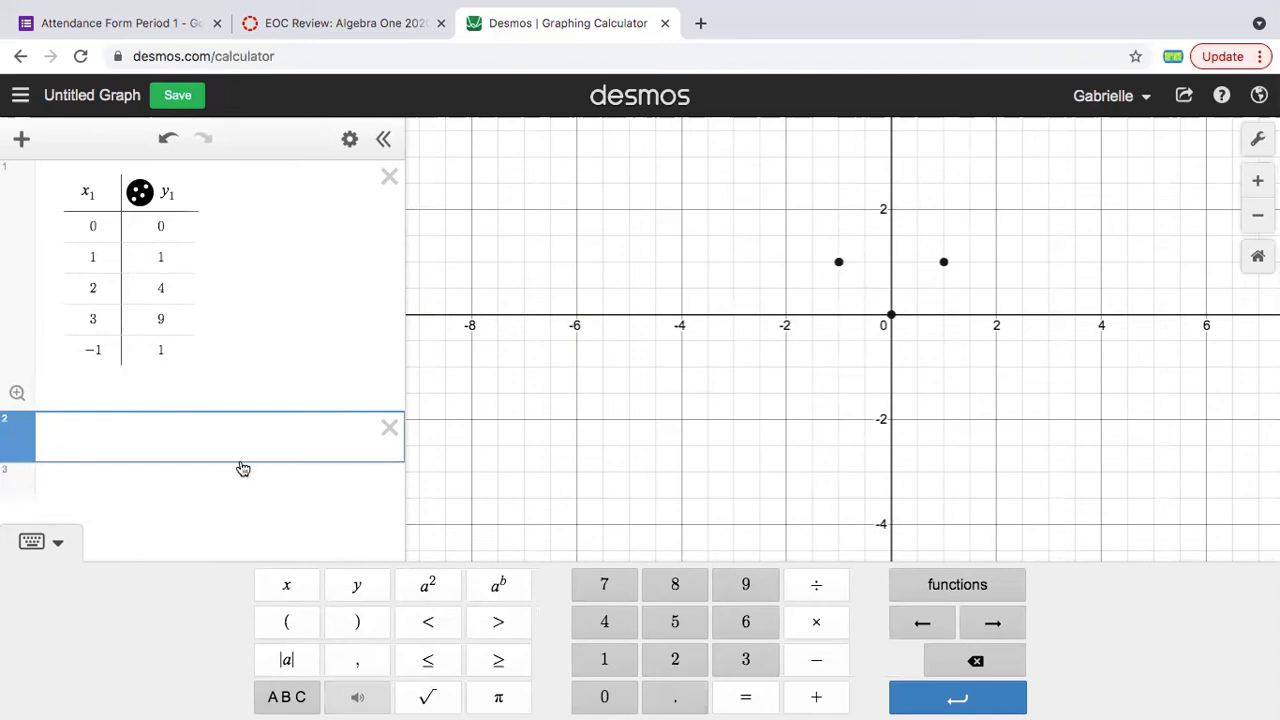
{"action": "left_click", "coordinate": [353, 587]}
{"action": "left_click", "coordinate": [600, 662]}
{"action": "left_click", "coordinate": [286, 696]}
{"action": "left_click", "coordinate": [754, 697]}
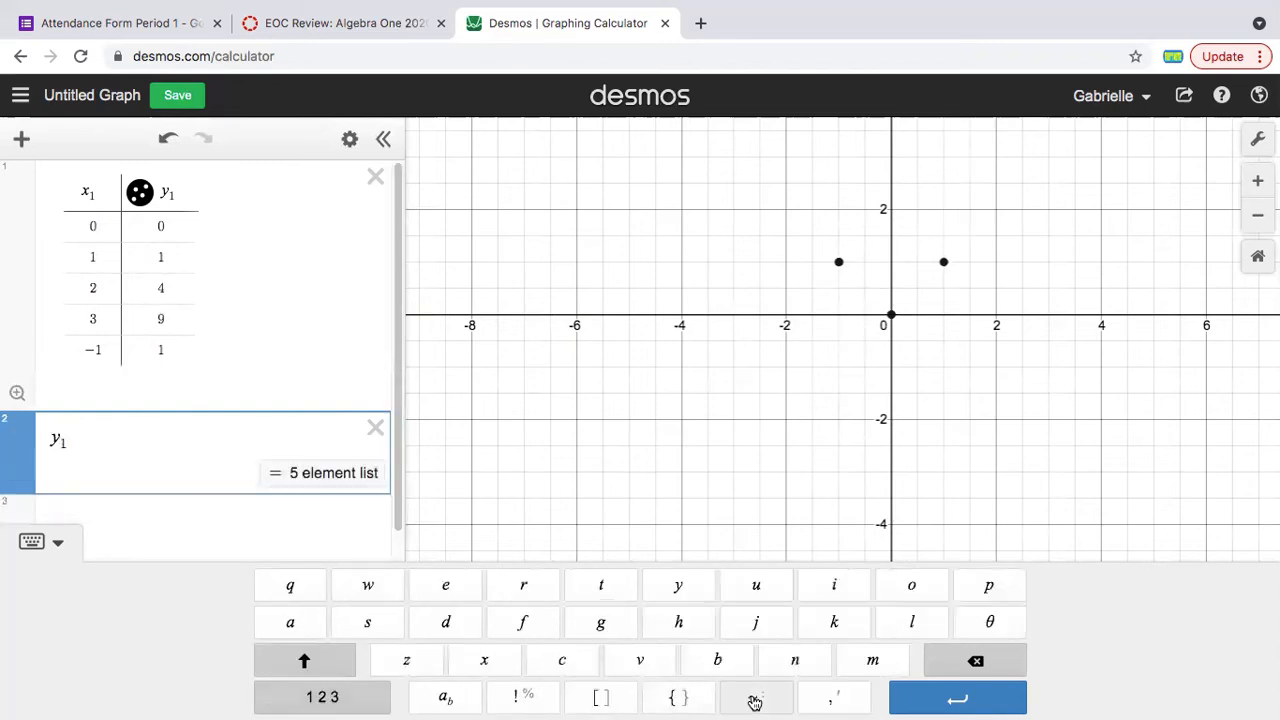
{"action": "left_click", "coordinate": [289, 623]}
{"action": "left_click", "coordinate": [328, 697]}
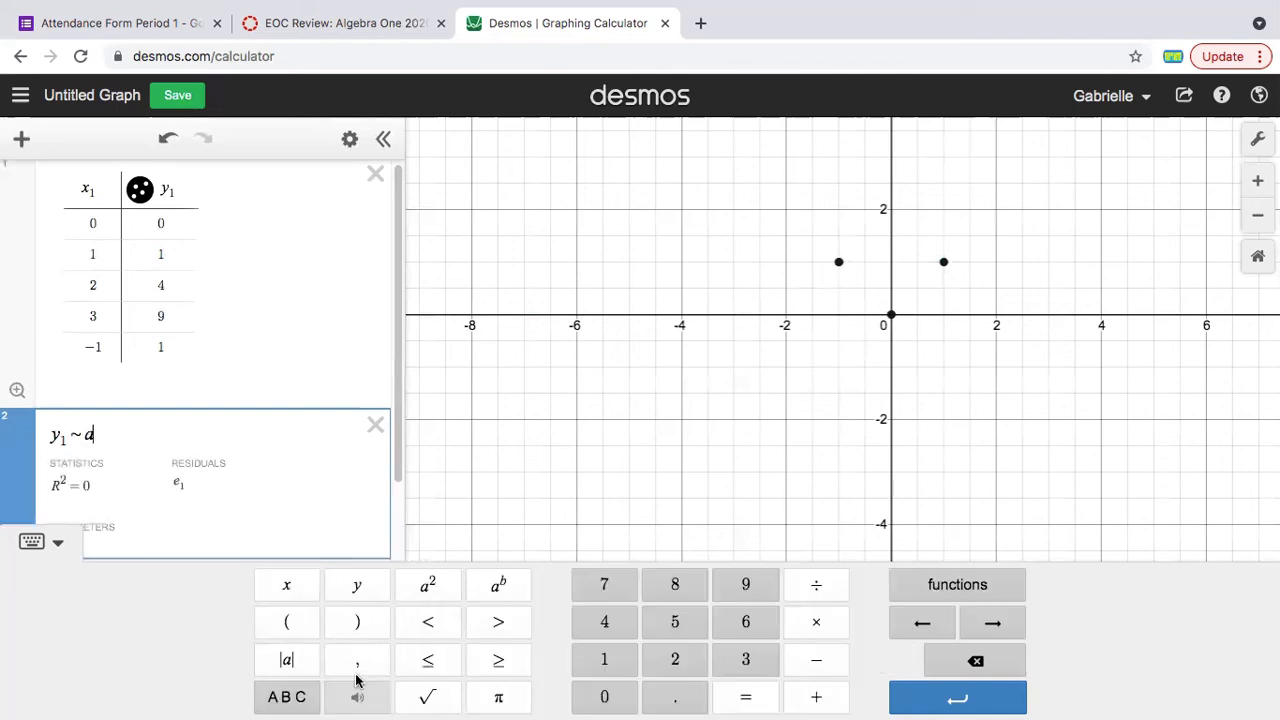
{"action": "left_click", "coordinate": [313, 596]}
{"action": "left_click", "coordinate": [623, 663]}
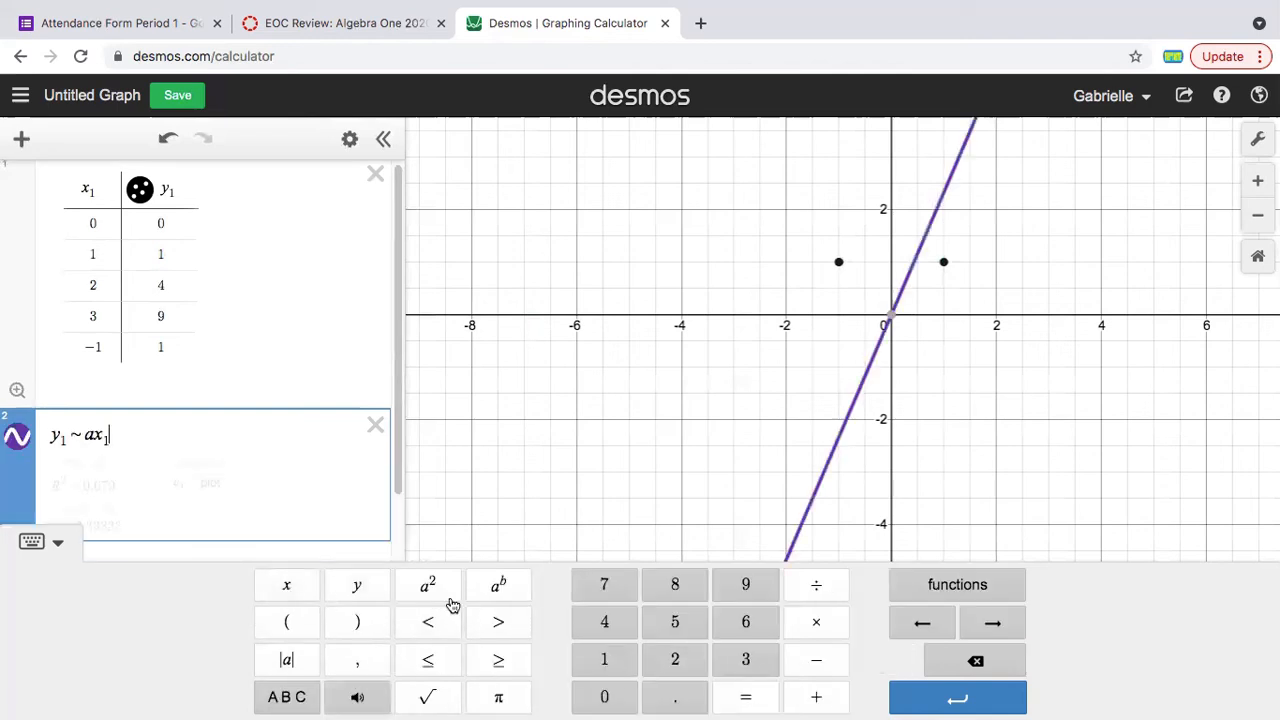
{"action": "left_click", "coordinate": [443, 598]}
Complete the quadratic regression by adding the terms + bx₁ + c, and review its fit against the table.
{"action": "left_click", "coordinate": [818, 700]}
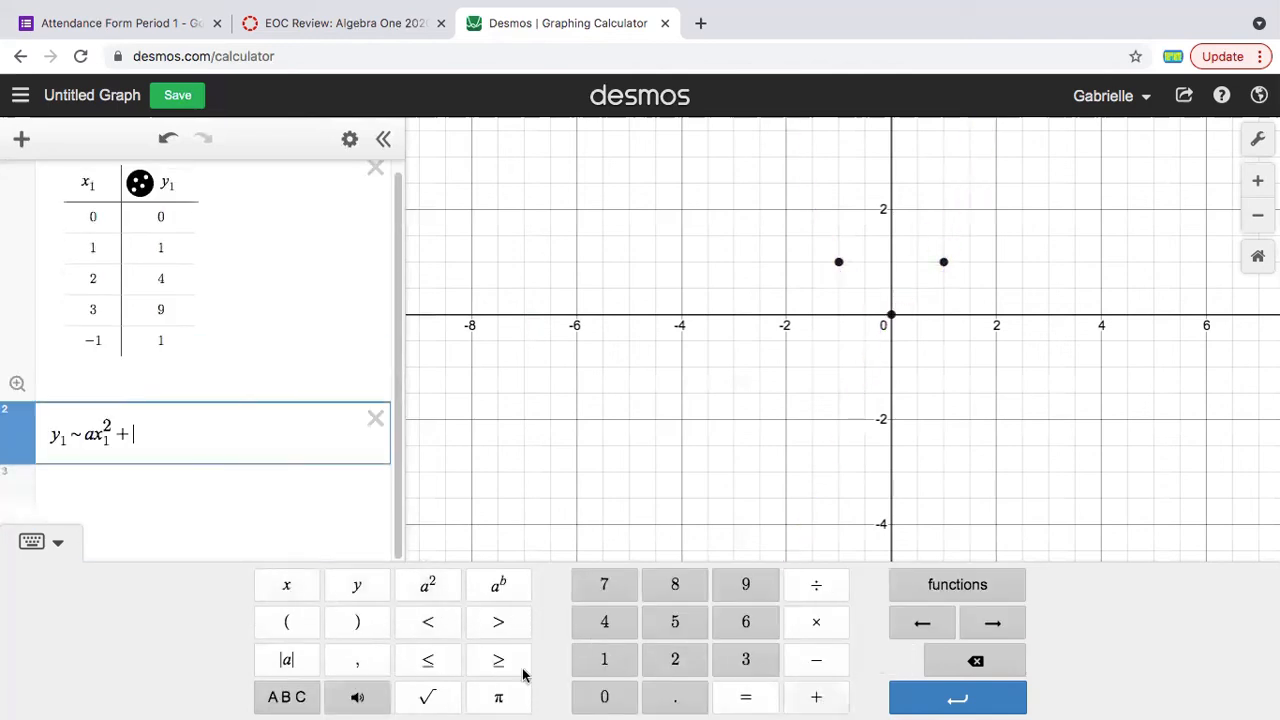
{"action": "left_click", "coordinate": [314, 703]}
{"action": "left_click", "coordinate": [720, 660]}
{"action": "left_click", "coordinate": [484, 660]}
{"action": "left_click", "coordinate": [313, 703]}
{"action": "left_click", "coordinate": [612, 662]}
{"action": "left_click", "coordinate": [816, 697]}
{"action": "left_click", "coordinate": [290, 697]}
{"action": "left_click", "coordinate": [570, 664]}
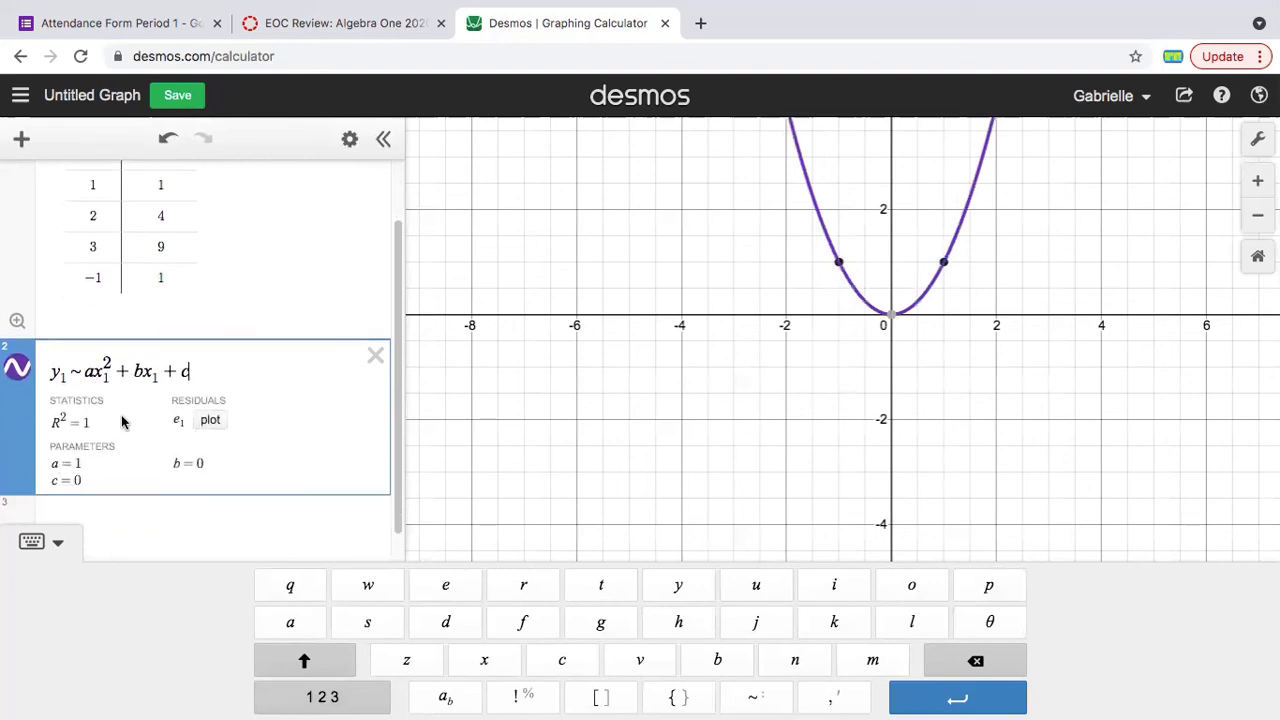
{"action": "scroll", "coordinate": [187, 353], "scroll_direction": "up", "scroll_amount": 1}
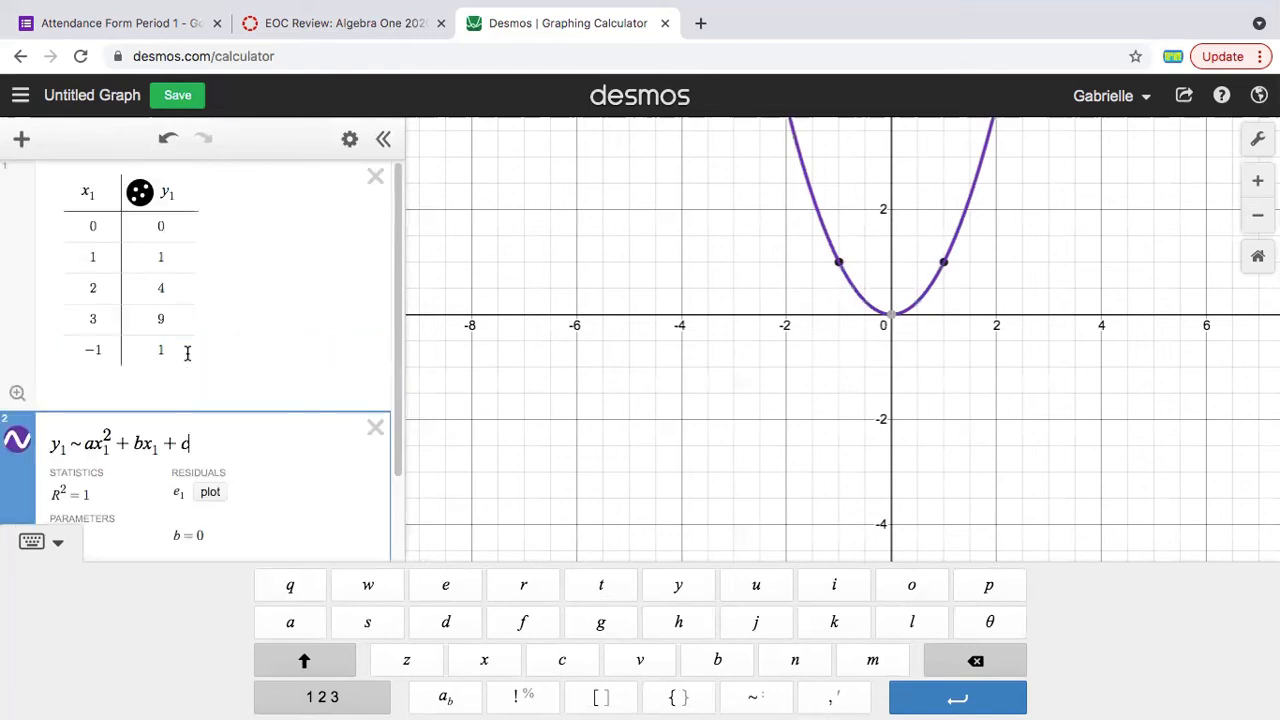
{"action": "scroll", "coordinate": [187, 353], "scroll_direction": "down", "scroll_amount": 1}
{"action": "scroll", "coordinate": [187, 353], "scroll_direction": "up", "scroll_amount": 1}
Replace the regression and the table with the function f(x) = (x − 8)² + 2.
{"action": "left_click", "coordinate": [375, 427]}
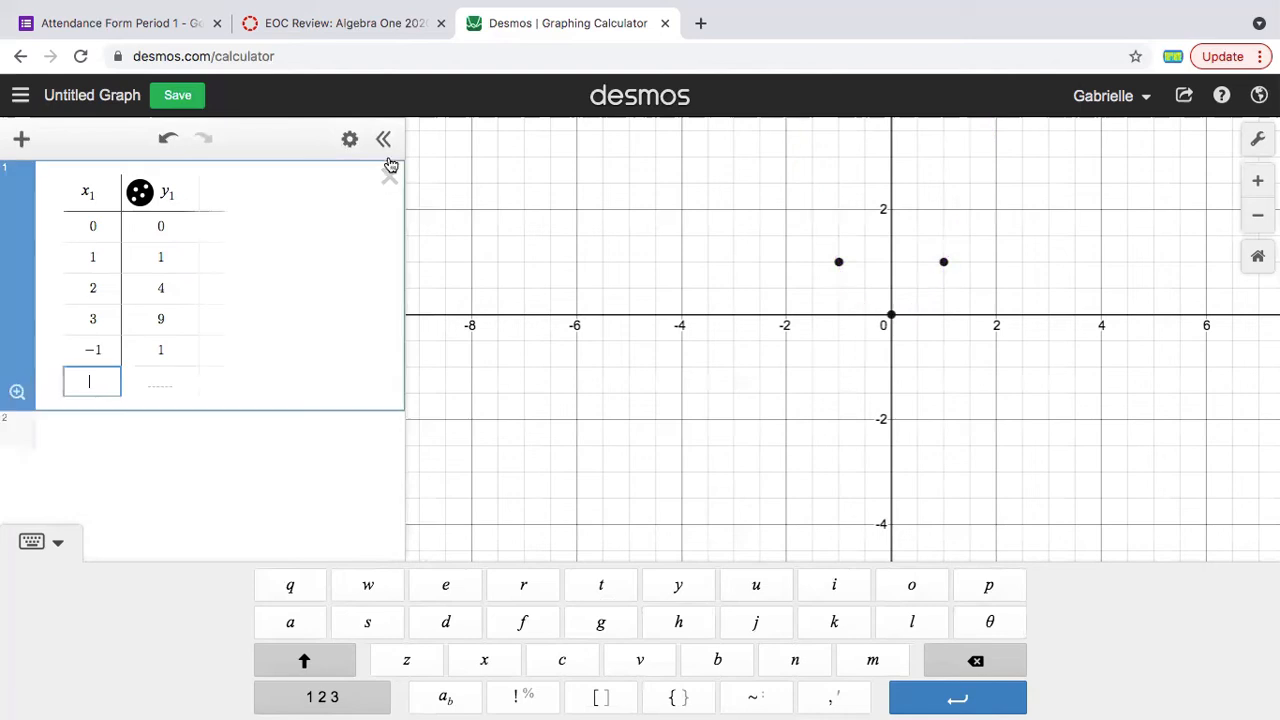
{"action": "left_click", "coordinate": [389, 177]}
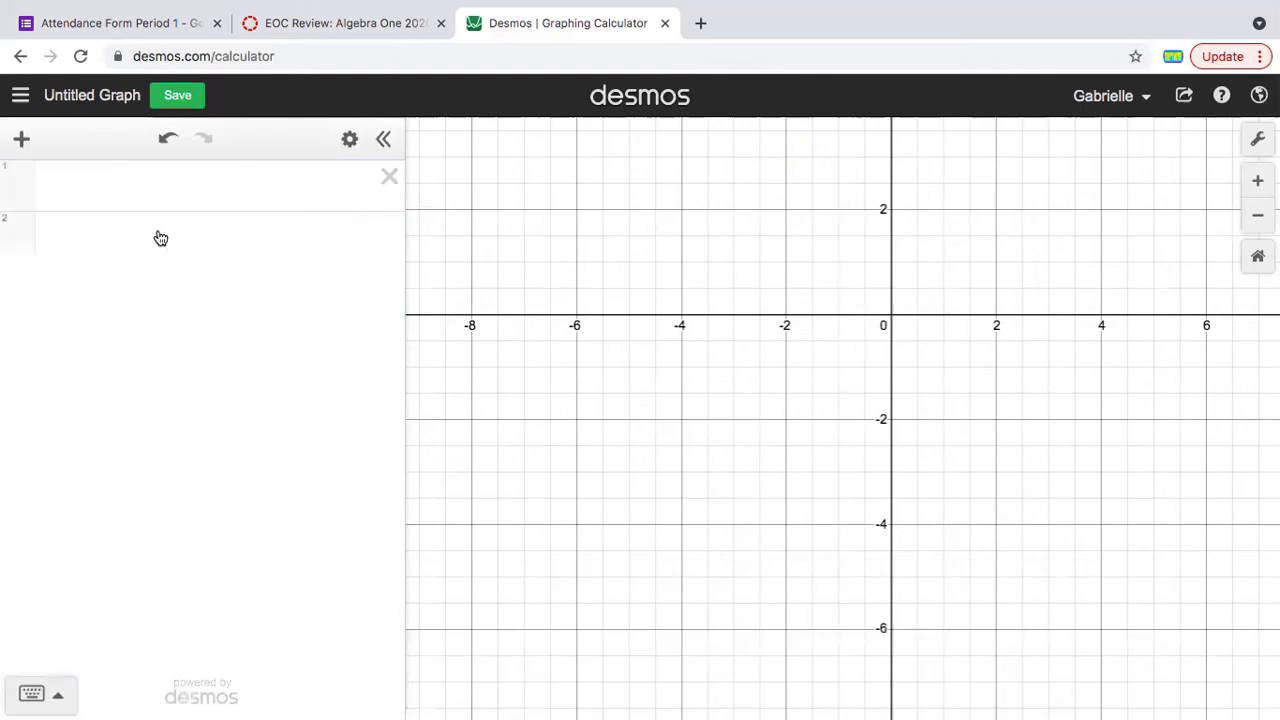
{"action": "left_click", "coordinate": [120, 194]}
{"action": "type", "text": "f(x)="}
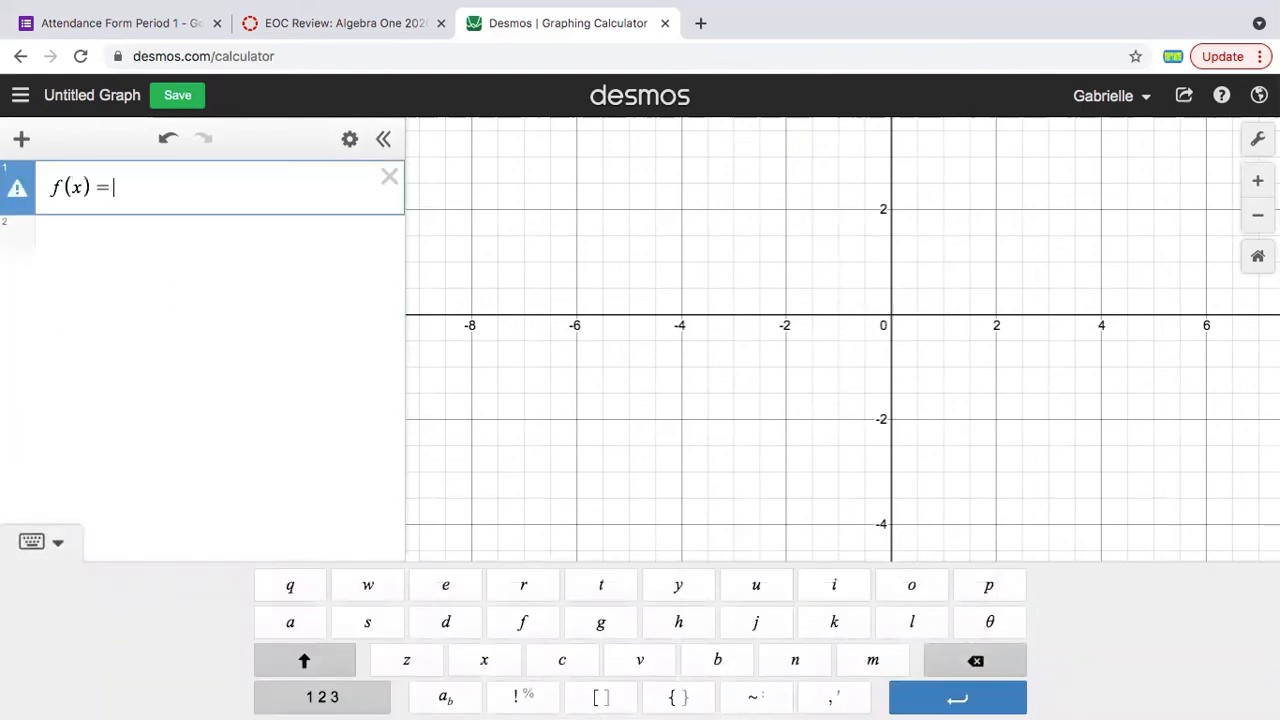
{"action": "type", "text": "(X-8)"}
{"action": "key", "text": "BackSpace"}
{"action": "key", "text": "BackSpace"}
{"action": "key", "text": "BackSpace"}
{"action": "key", "text": "BackSpace"}
{"action": "type", "text": "x-8)"}
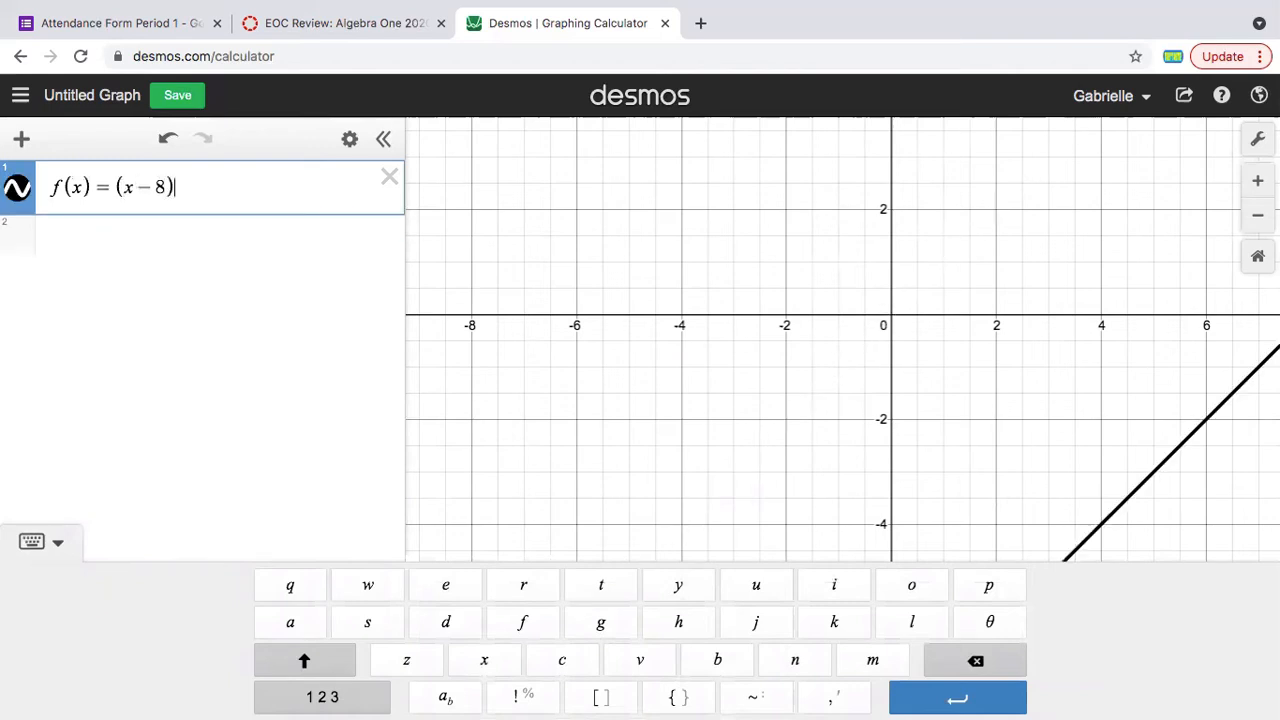
{"action": "type", "text": "^2+2"}
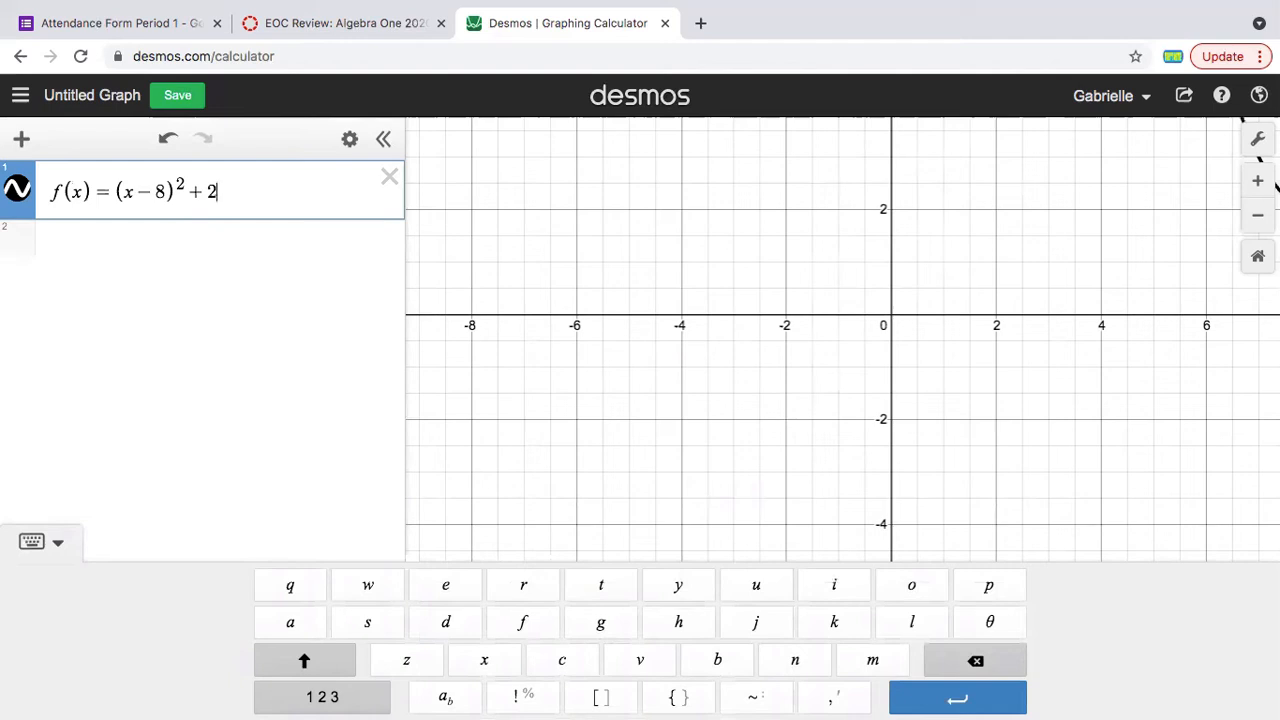
Evaluate the function at x = 5 by adding f(5) as a second expression.
{"action": "left_click", "coordinate": [140, 239]}
{"action": "type", "text": "f"}
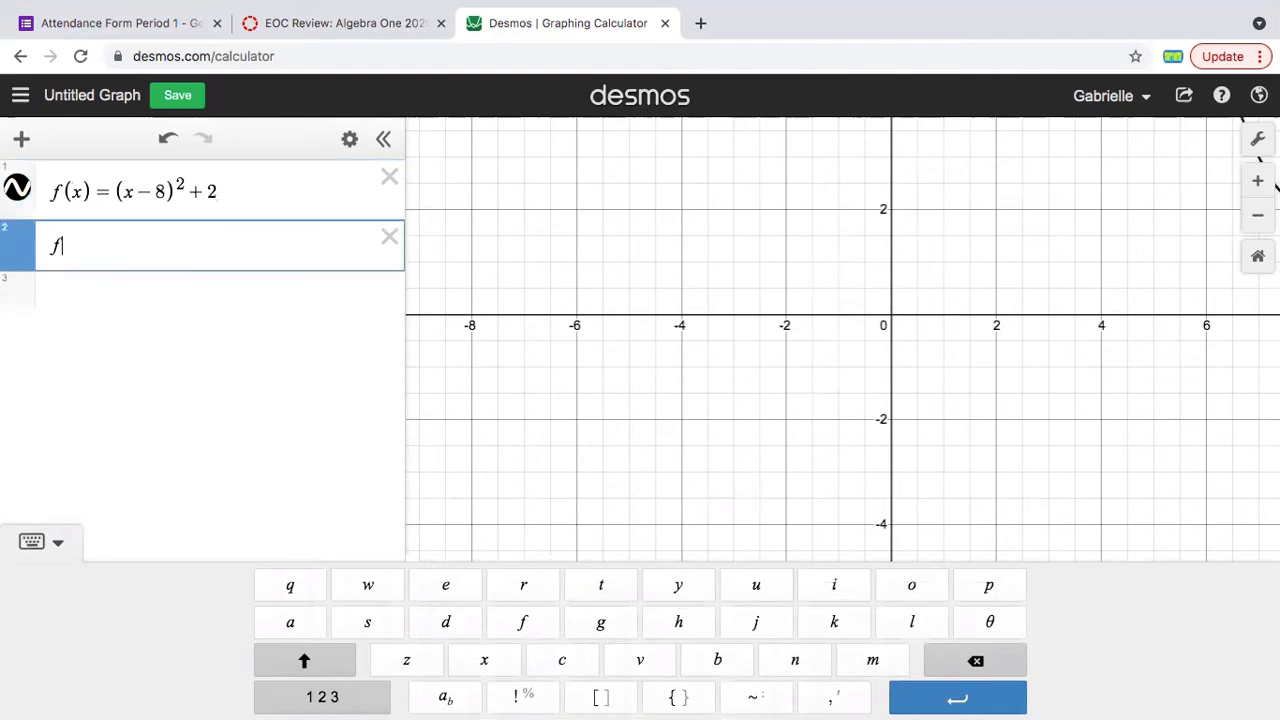
{"action": "type", "text": "(5)"}
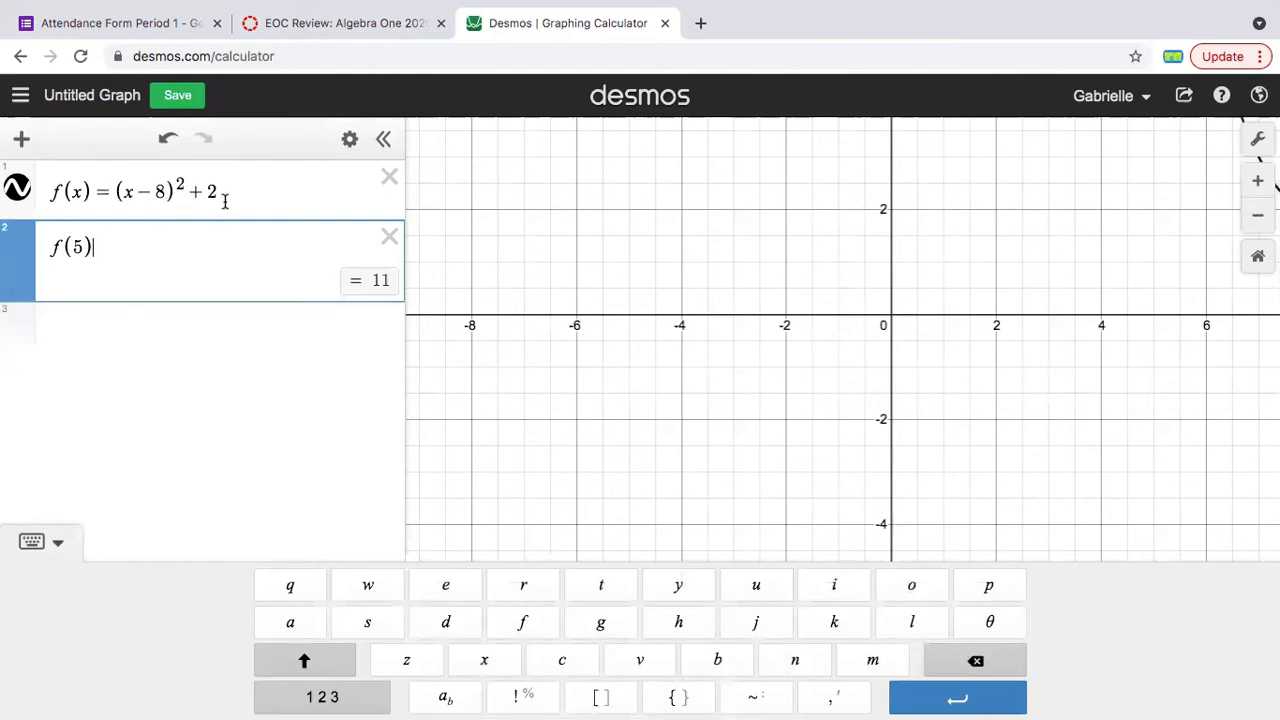
Delete both function expressions and graph −x² + 4x + 9 instead.
{"action": "left_click", "coordinate": [393, 180]}
{"action": "left_click", "coordinate": [393, 180]}
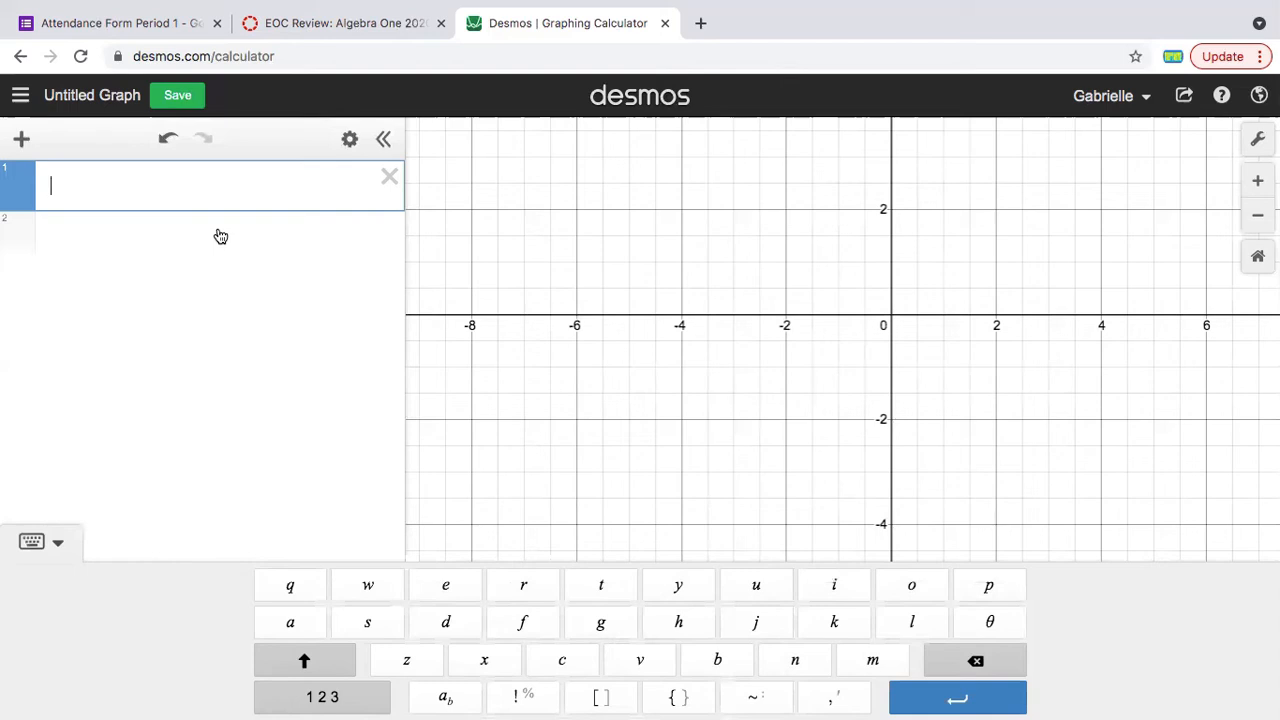
{"action": "type", "text": "-x"}
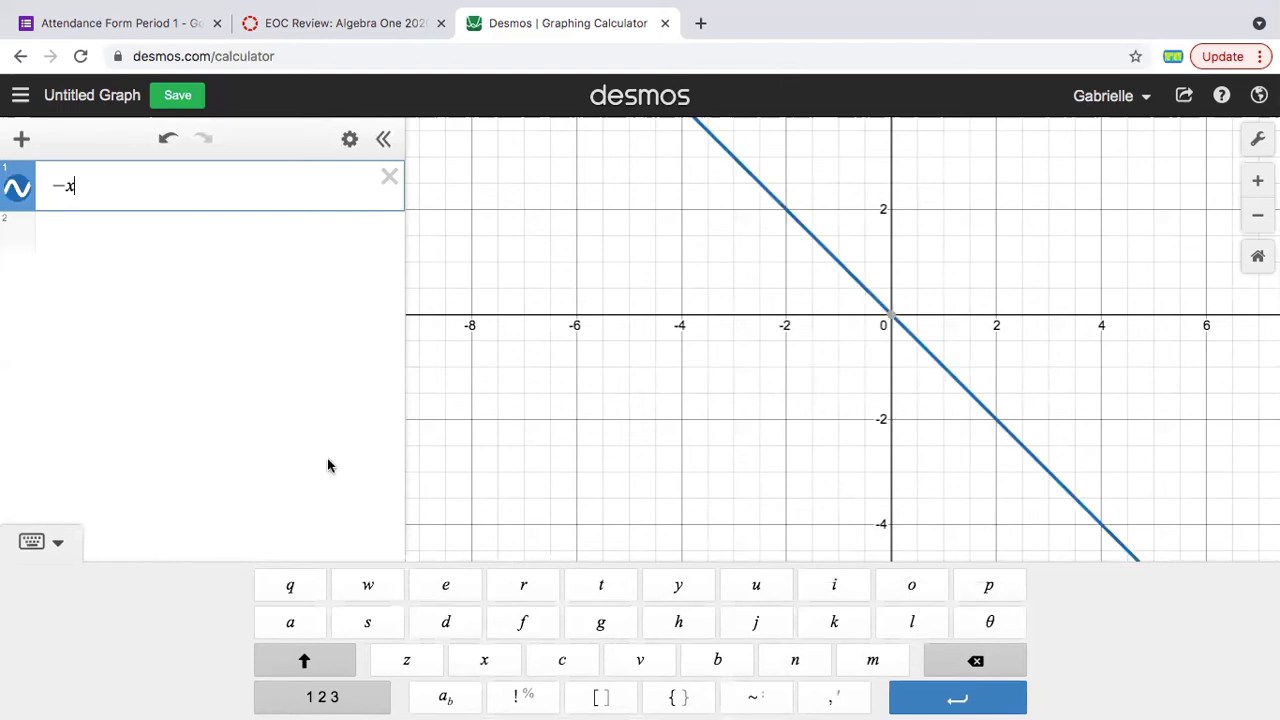
{"action": "type", "text": "^2 "}
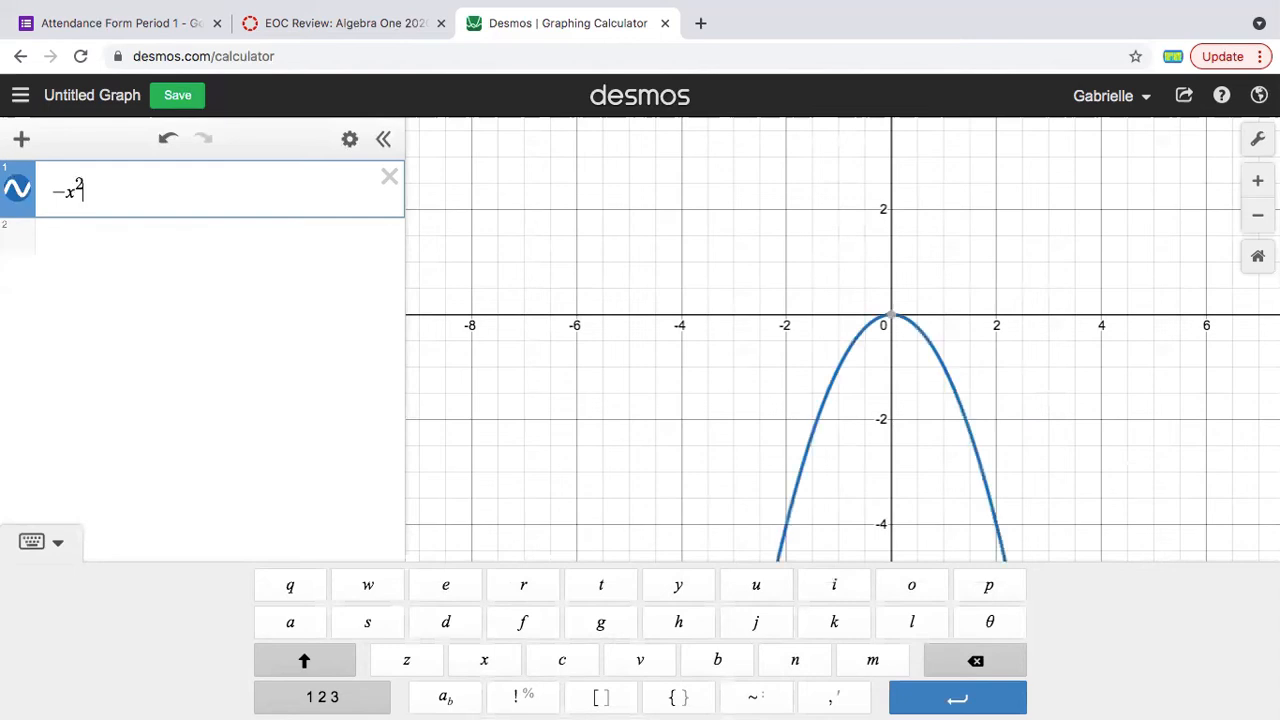
{"action": "type", "text": "+ 4x "}
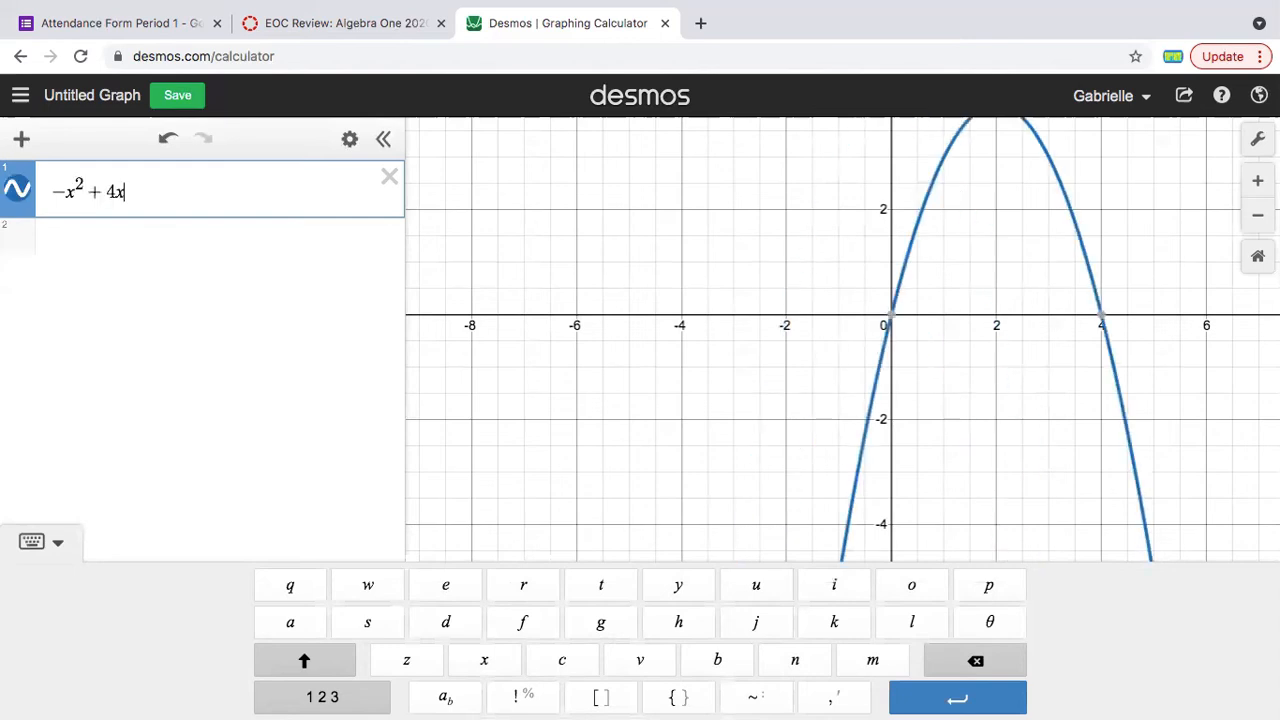
{"action": "type", "text": "+ 9"}
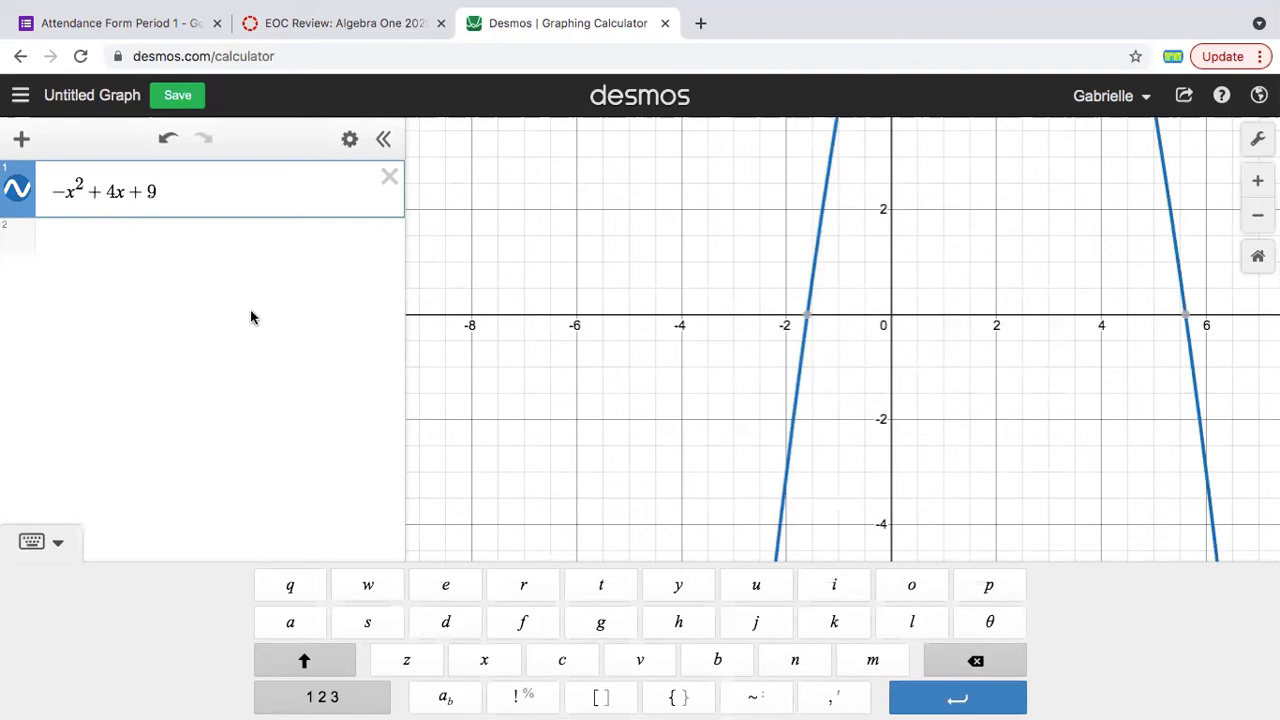
Set the quadratic expression equal to 10, making the equation −x² + 4x + 9 = 10.
{"action": "left_click_drag", "start_coordinate": [940, 270], "coordinate": [901, 595]}
{"action": "left_click_drag", "start_coordinate": [917, 444], "coordinate": [900, 492]}
{"action": "left_click", "coordinate": [215, 181]}
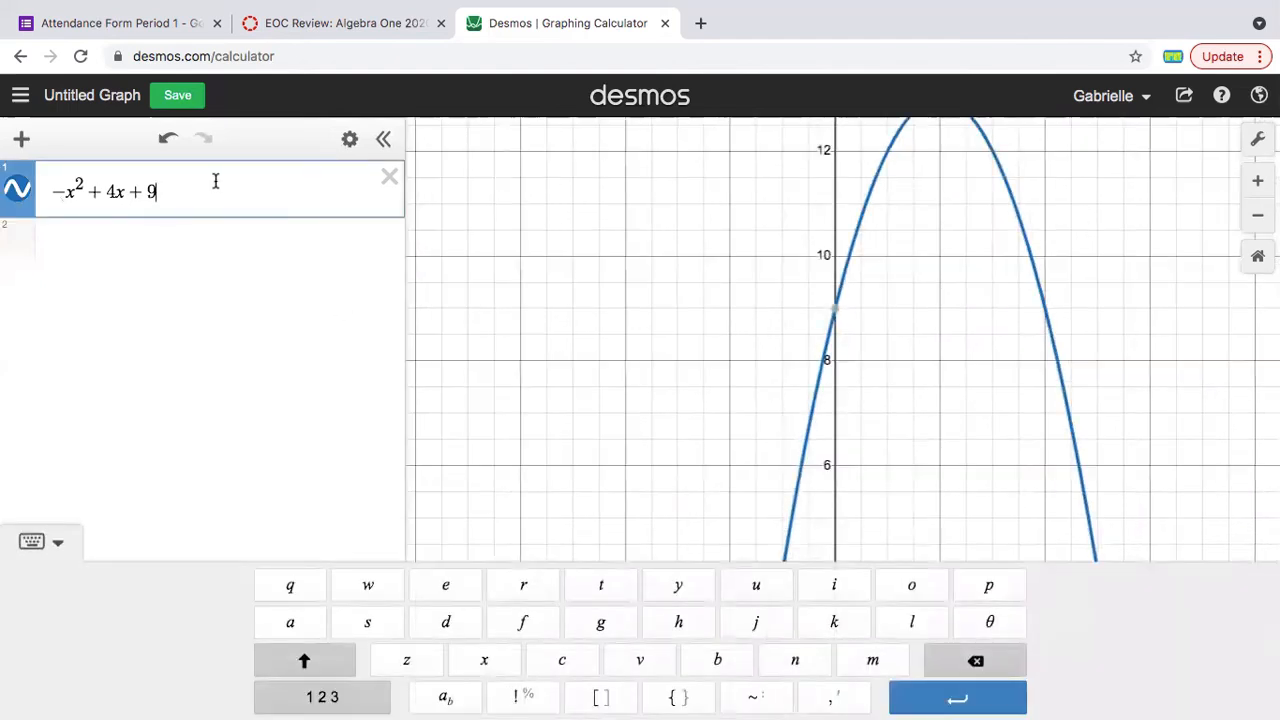
{"action": "type", "text": "=10"}
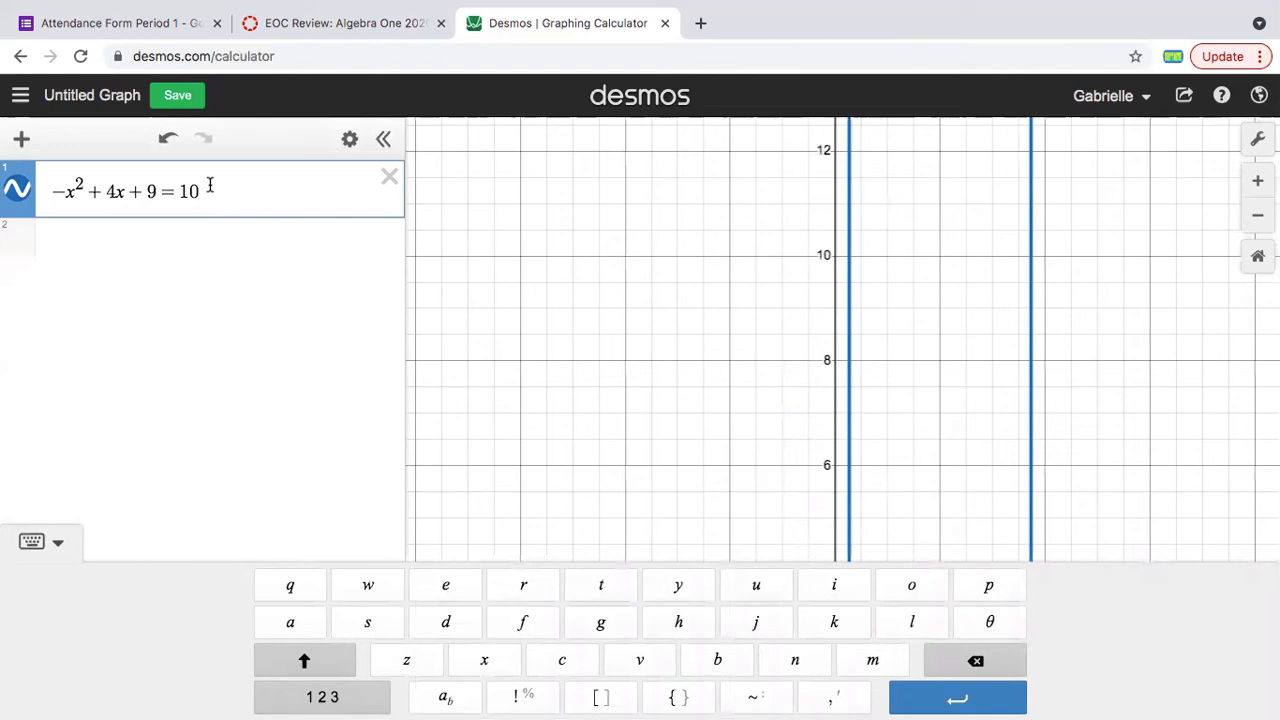
Rewrite the equation as the single expression −x² + 4x − 1.
{"action": "key", "text": "BackSpace"}
{"action": "key", "text": "BackSpace"}
{"action": "key", "text": "BackSpace"}
{"action": "key", "text": "BackSpace"}
{"action": "key", "text": "BackSpace"}
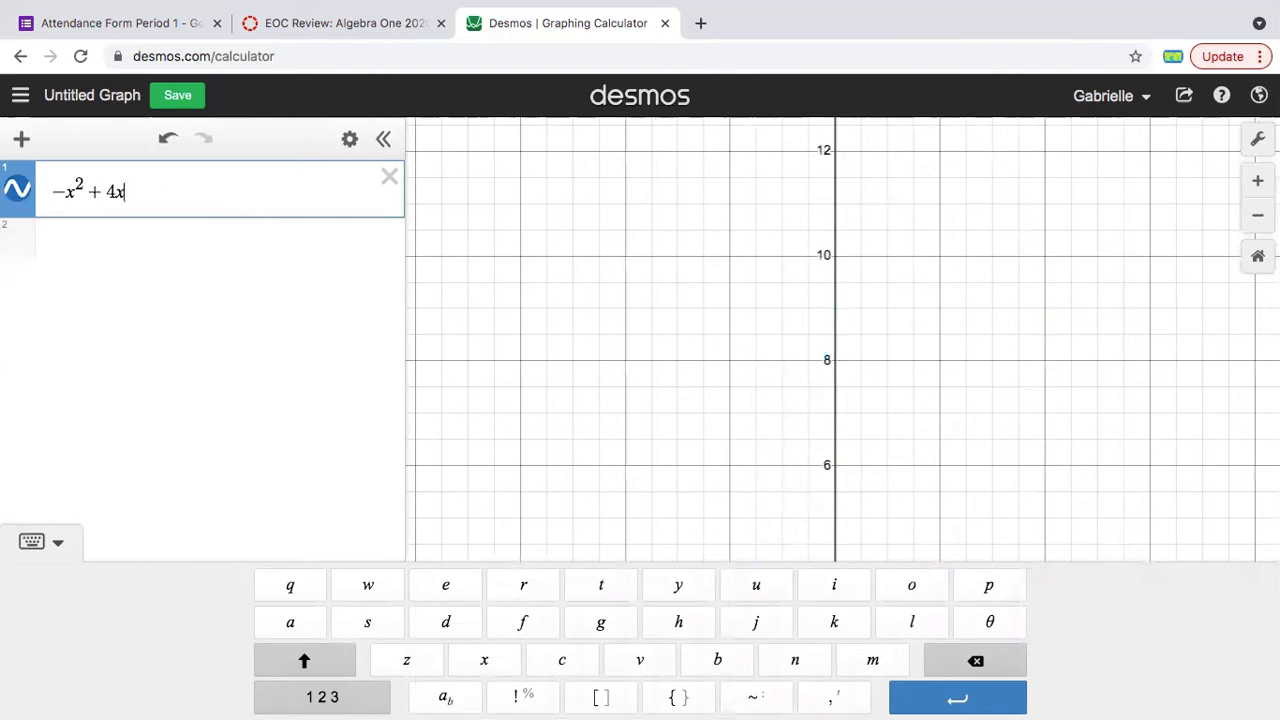
{"action": "type", "text": "-1"}
Display the coordinates of both x-intercepts of the parabola −x² + 4x − 1.
{"action": "left_click_drag", "start_coordinate": [585, 386], "coordinate": [537, 171]}
{"action": "left_click_drag", "start_coordinate": [684, 406], "coordinate": [645, 232]}
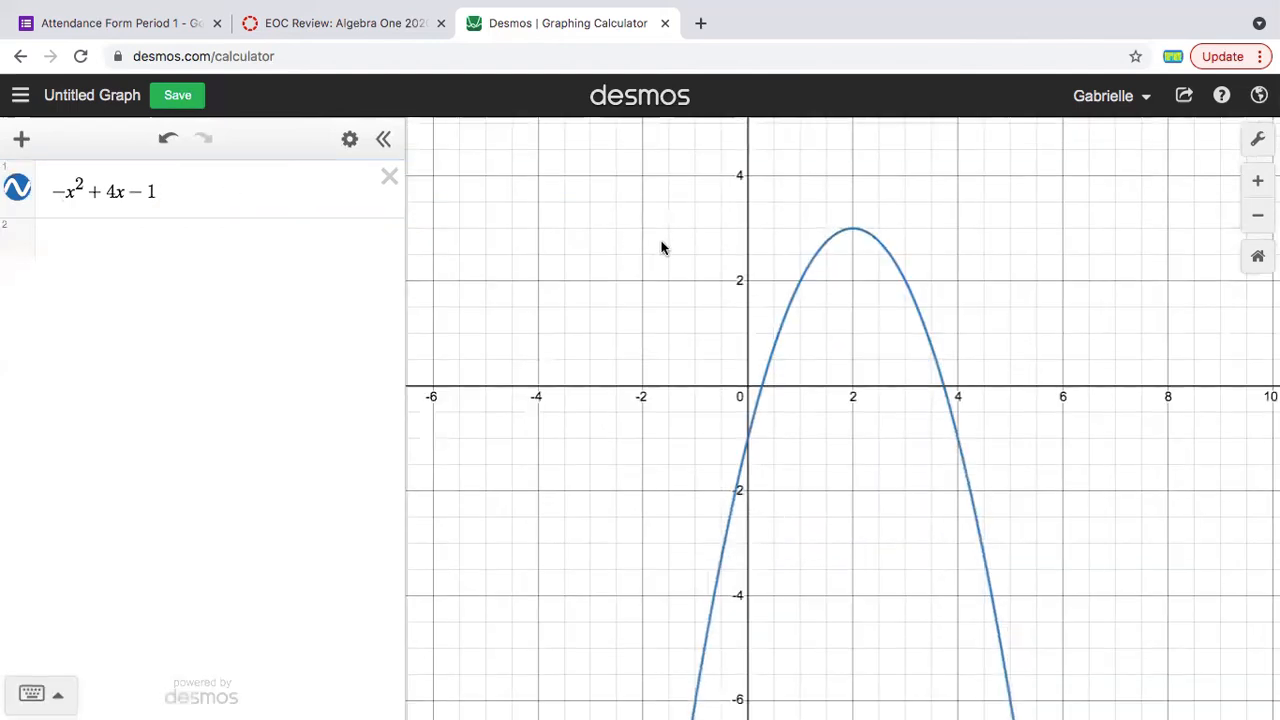
{"action": "left_click", "coordinate": [763, 388]}
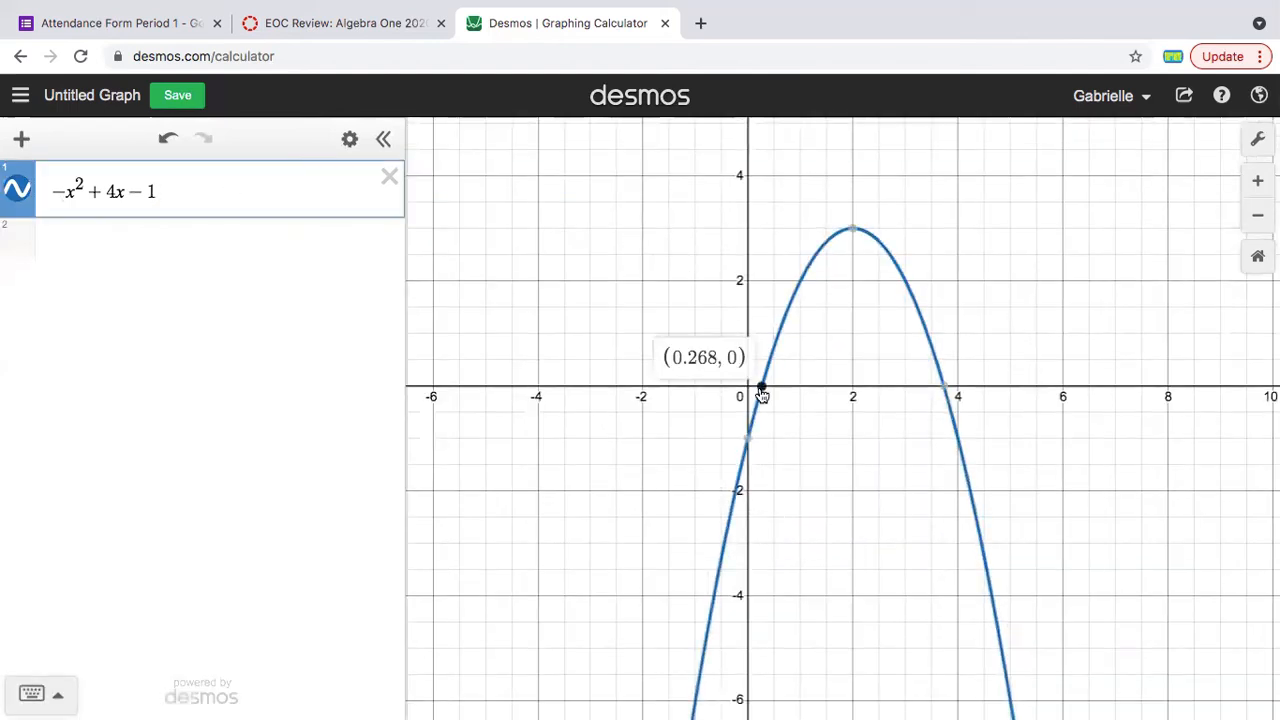
{"action": "left_click", "coordinate": [944, 387]}
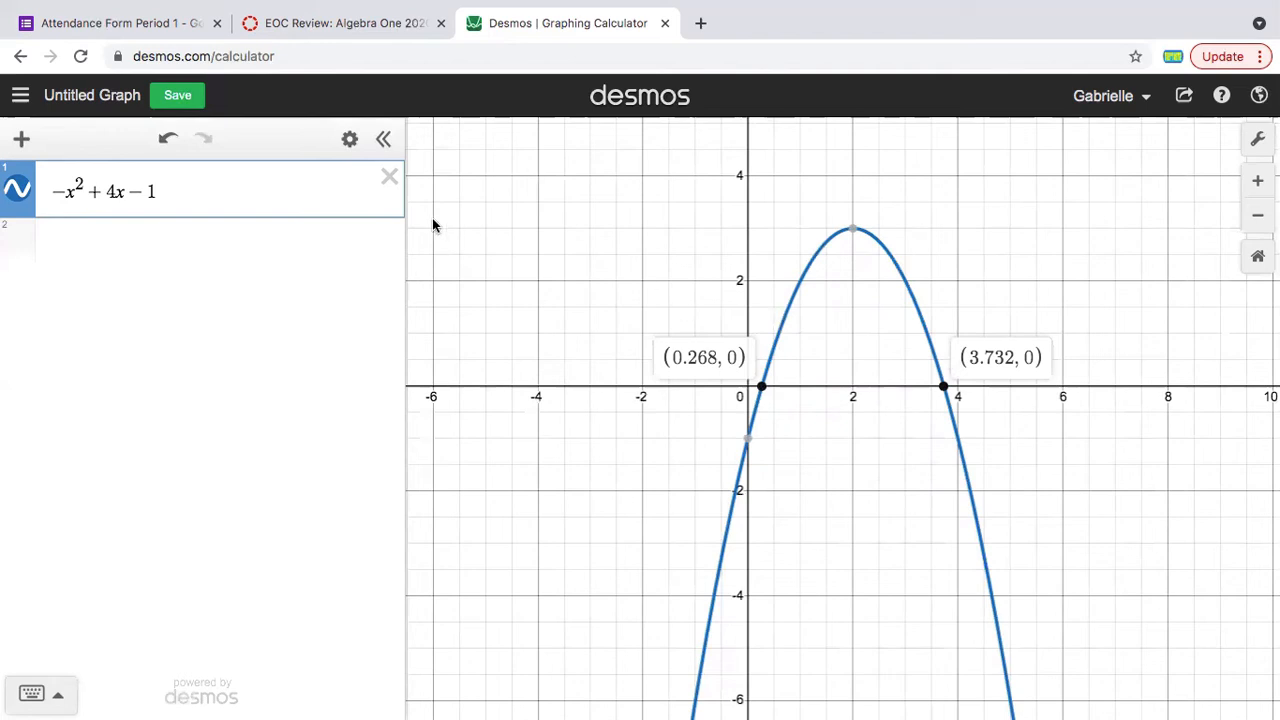
Delete the current quadratic and graph x² + 5x + 6 in its place.
{"action": "left_click", "coordinate": [389, 177]}
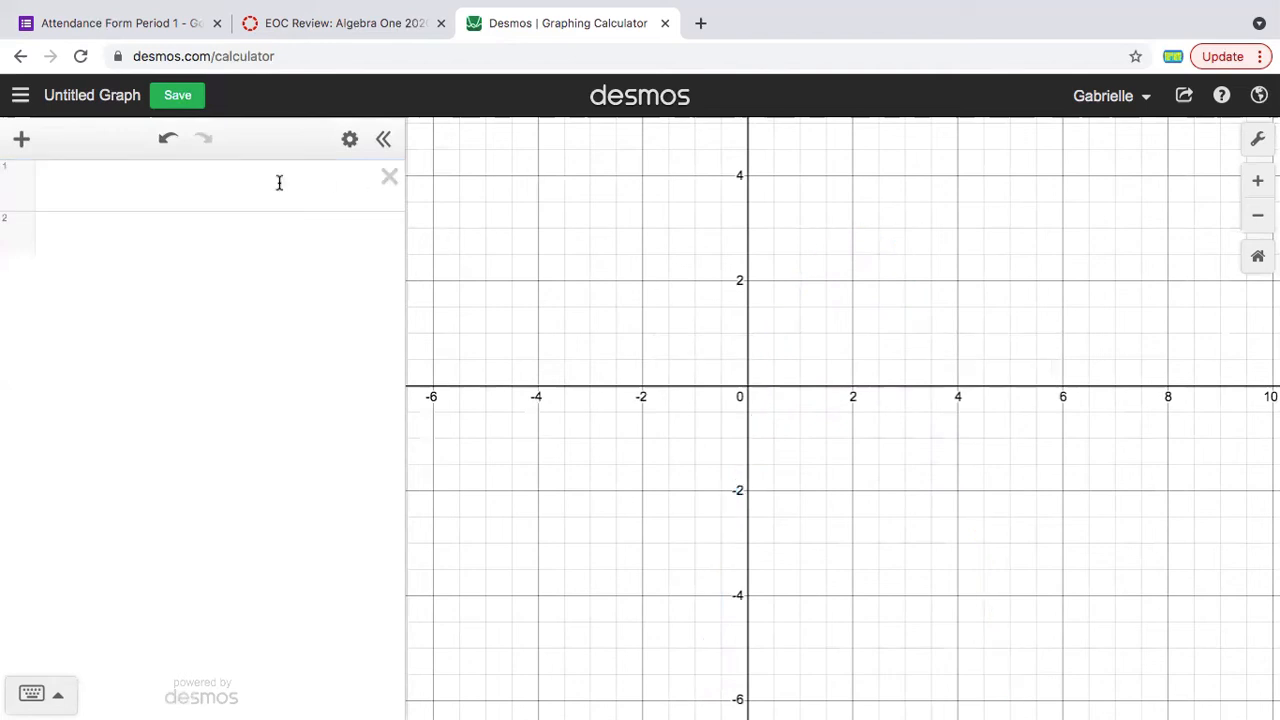
{"action": "left_click", "coordinate": [279, 183]}
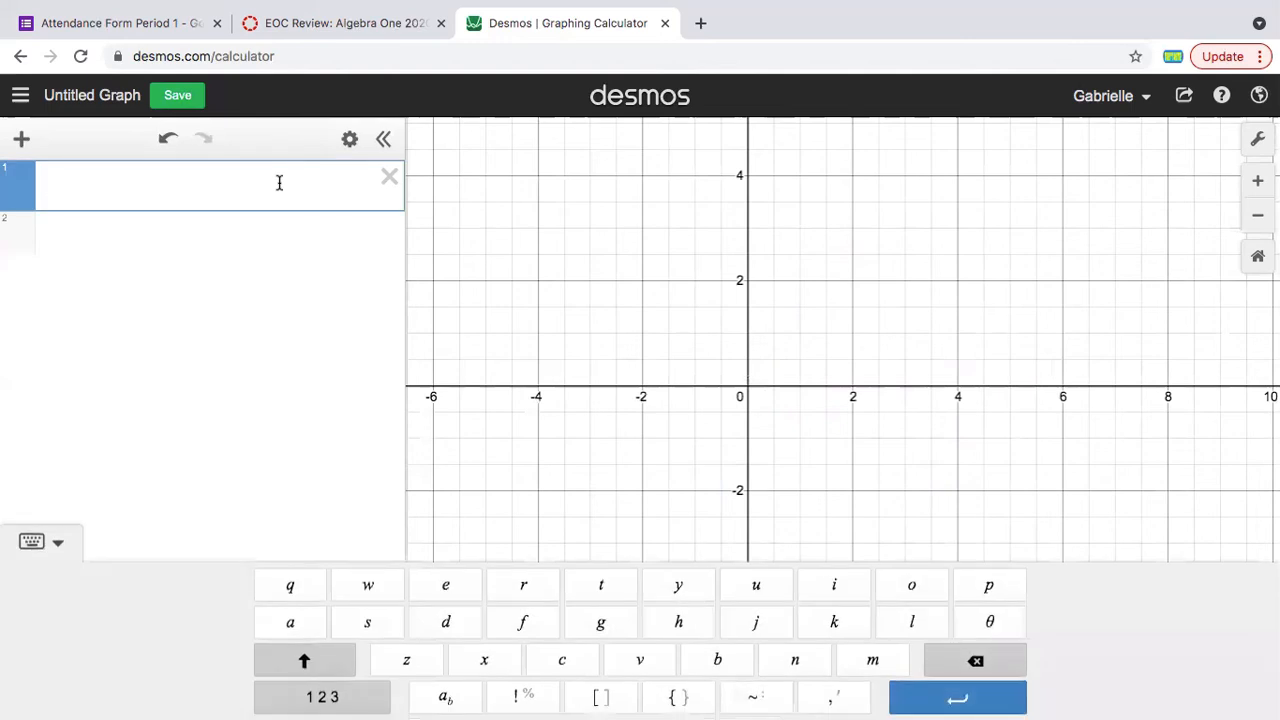
{"action": "type", "text": "x^2 "}
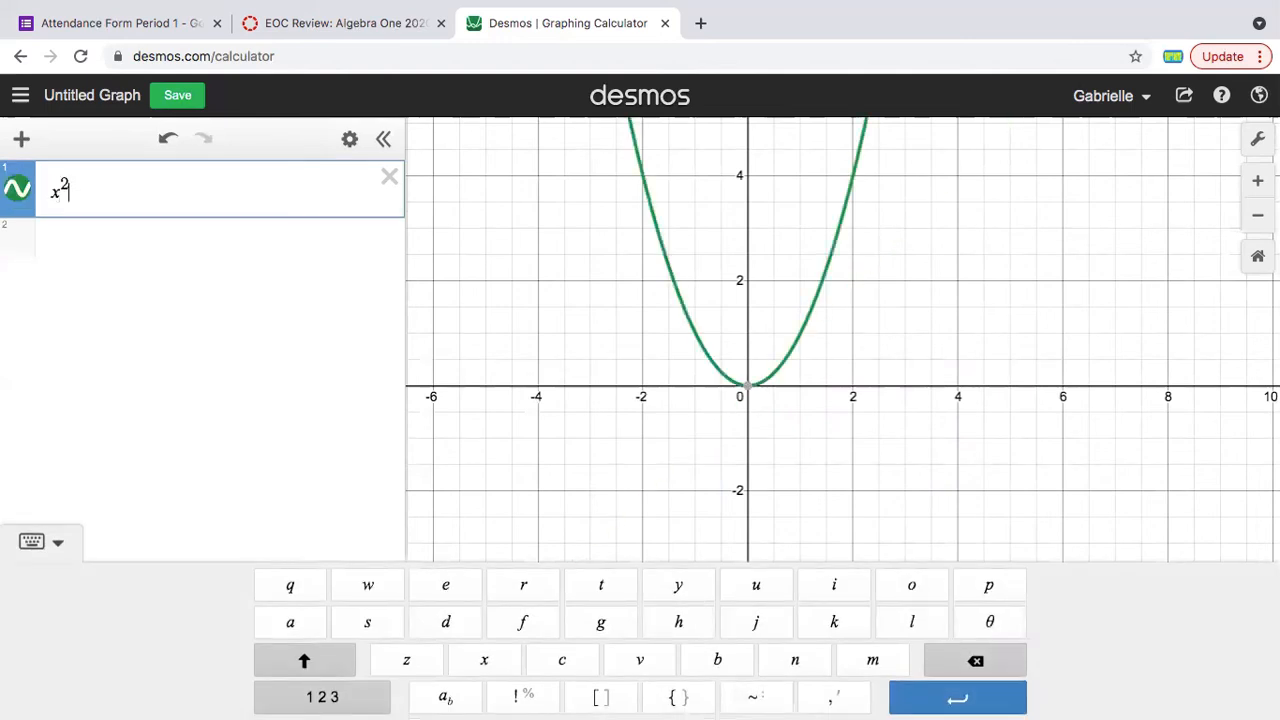
{"action": "type", "text": "+ 5x"}
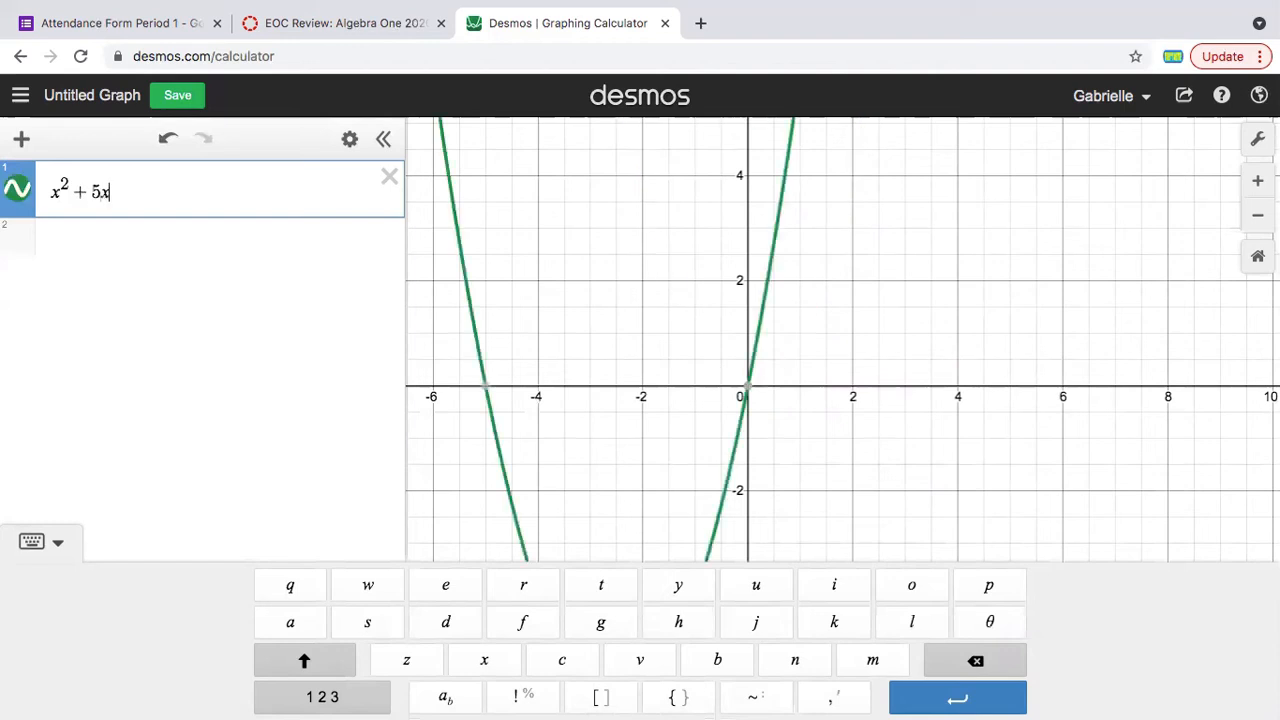
{"action": "type", "text": " + 6"}
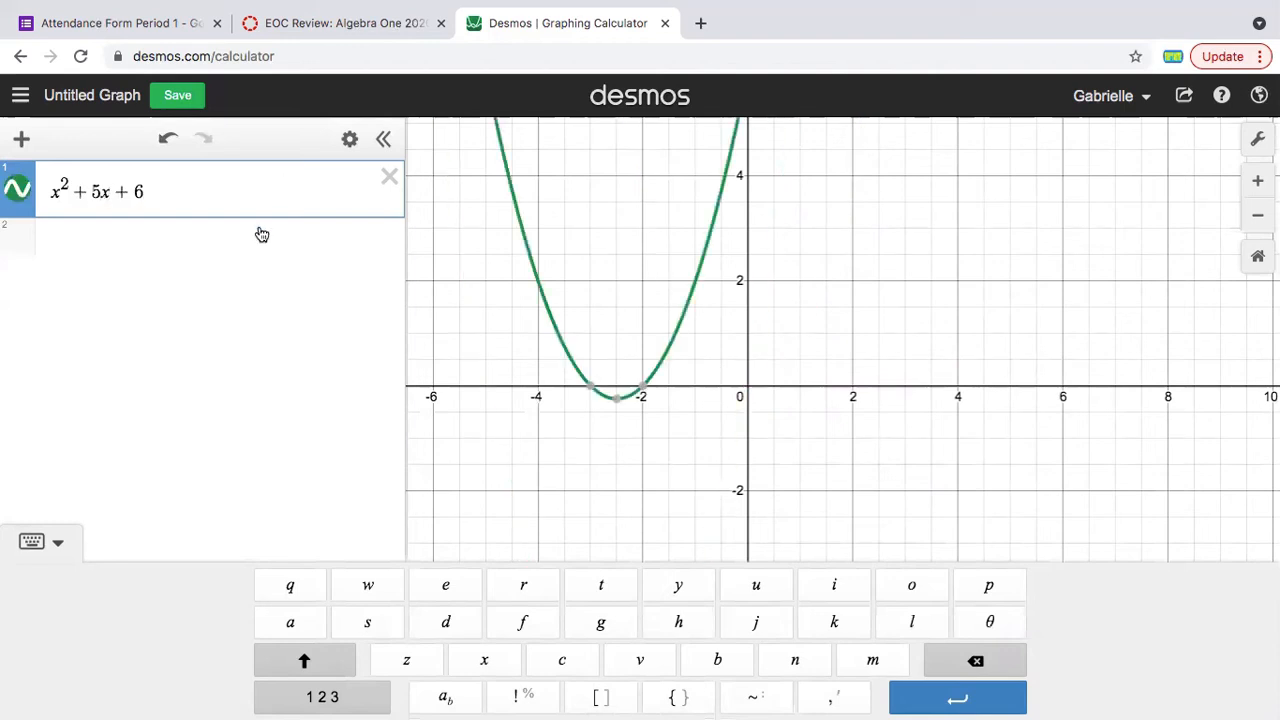
Graph the factored form (x − 1)(x + 4) as a second expression for comparison.
{"action": "left_click", "coordinate": [211, 235]}
{"action": "type", "text": "(x"}
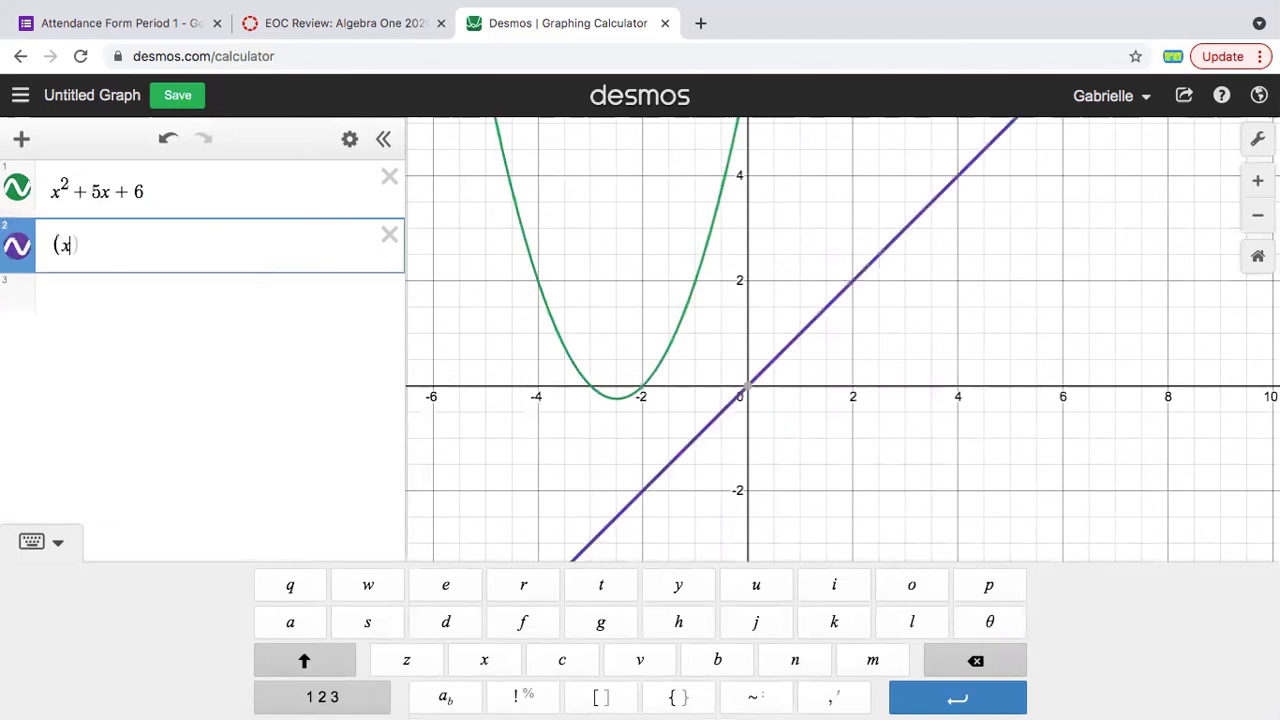
{"action": "type", "text": "-1)(x+4"}
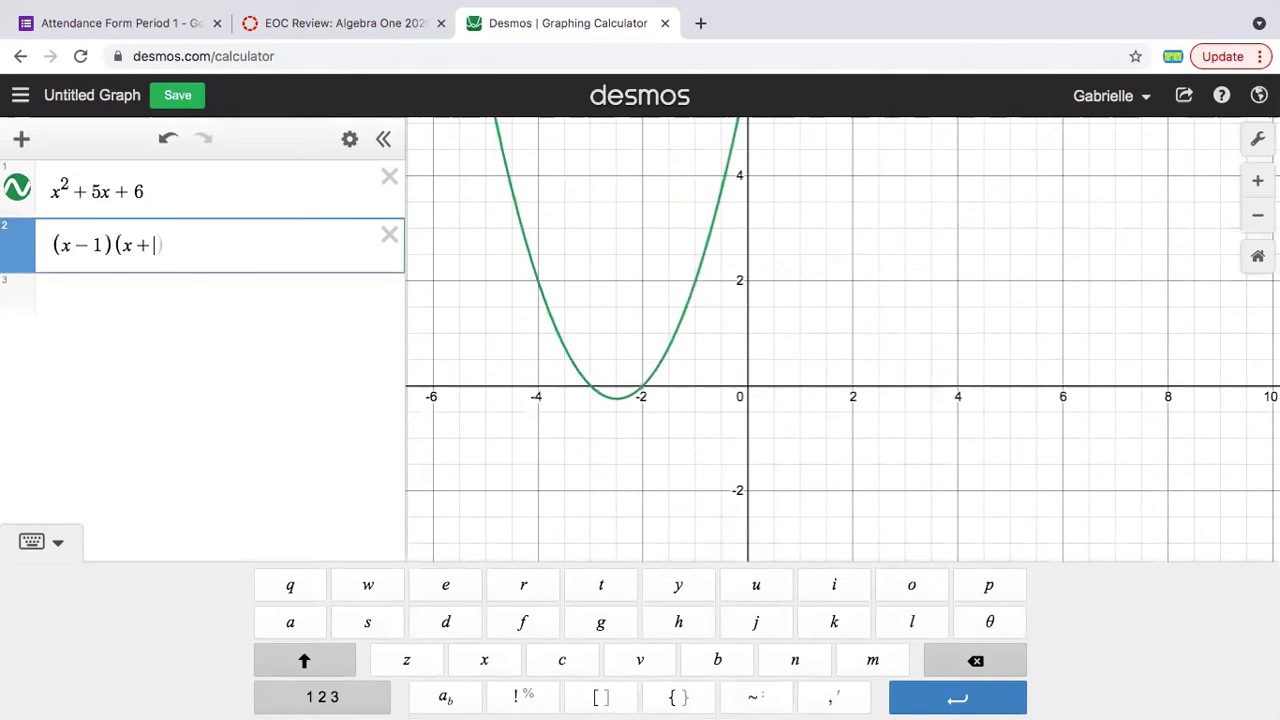
{"action": "type", "text": ")"}
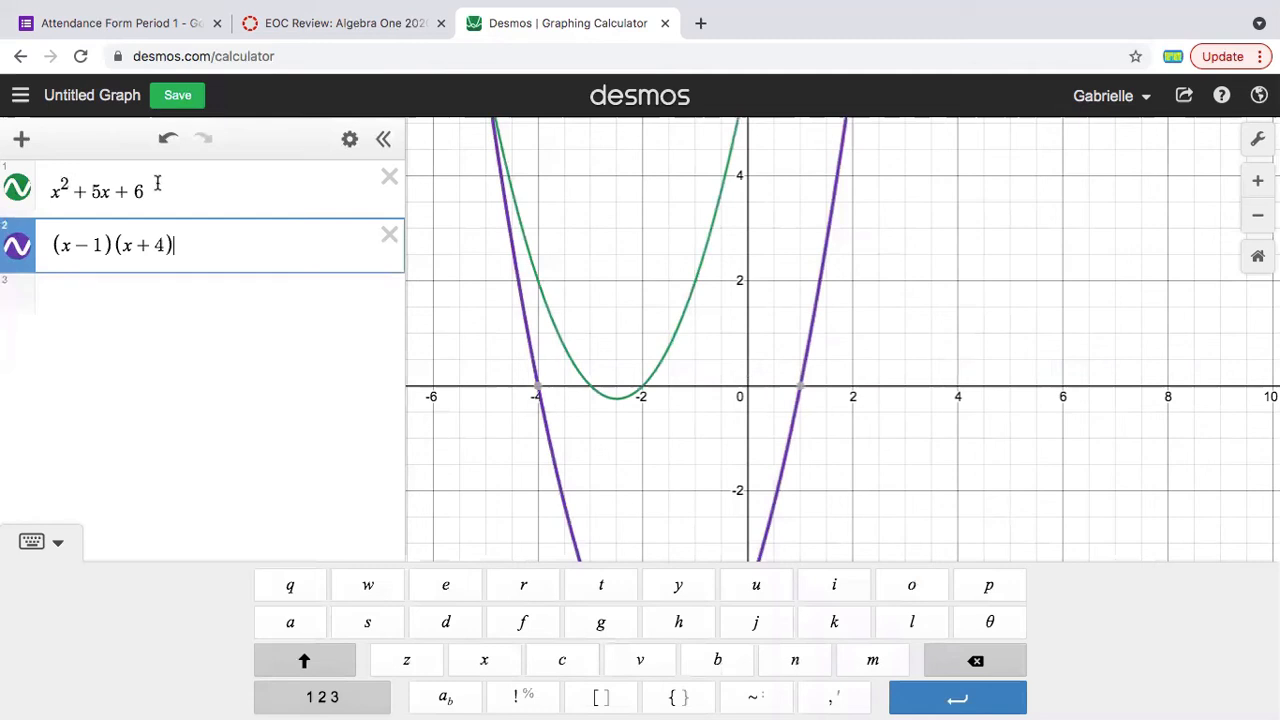
Replace the second expression's factors with (x + 2)(x + 3).
{"action": "key", "text": "BackSpace"}
{"action": "key", "text": "BackSpace"}
{"action": "key", "text": "BackSpace"}
{"action": "key", "text": "BackSpace"}
{"action": "key", "text": "BackSpace"}
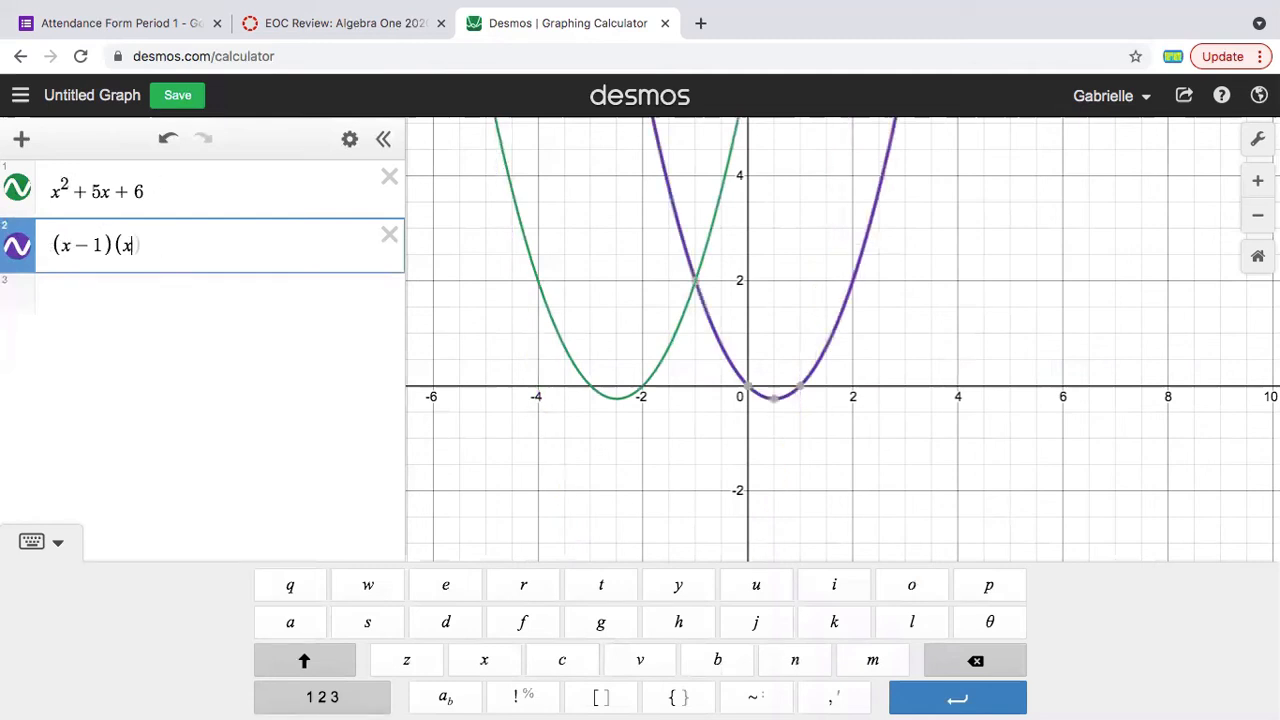
{"action": "key", "text": "BackSpace"}
{"action": "key", "text": "BackSpace"}
{"action": "key", "text": "BackSpace"}
{"action": "type", "text": "+2)"}
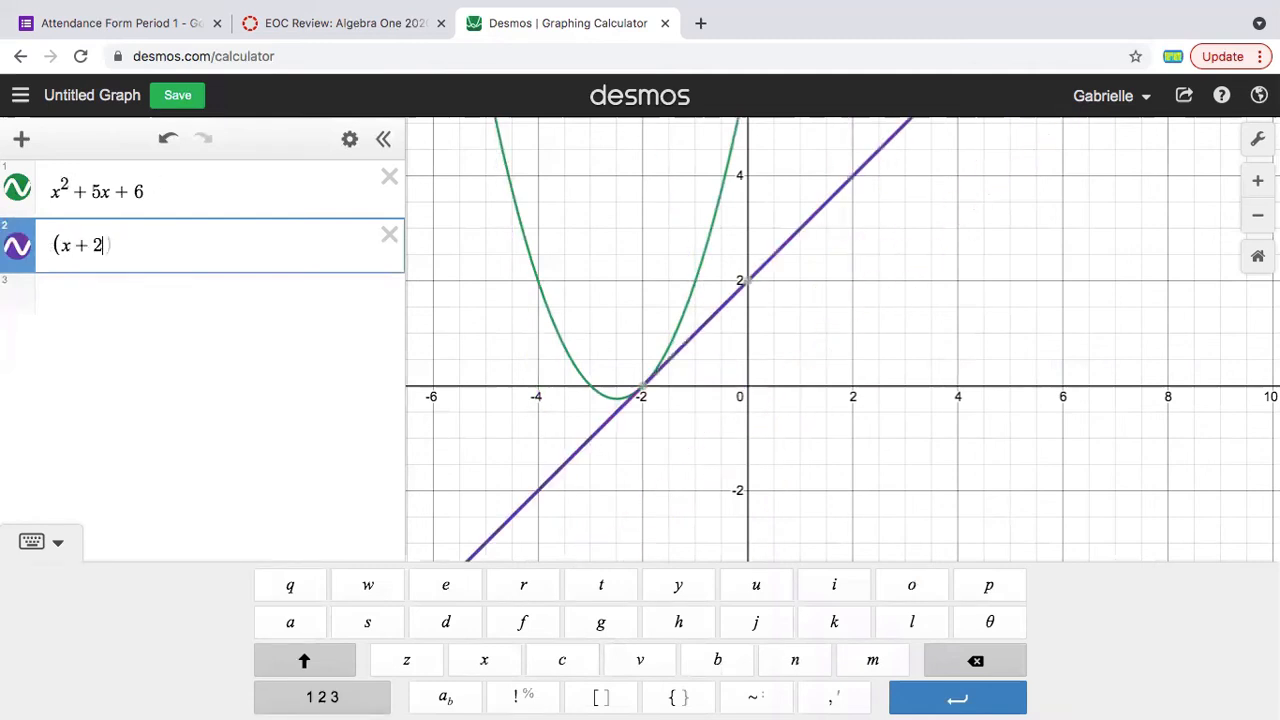
{"action": "type", "text": "(x+3"}
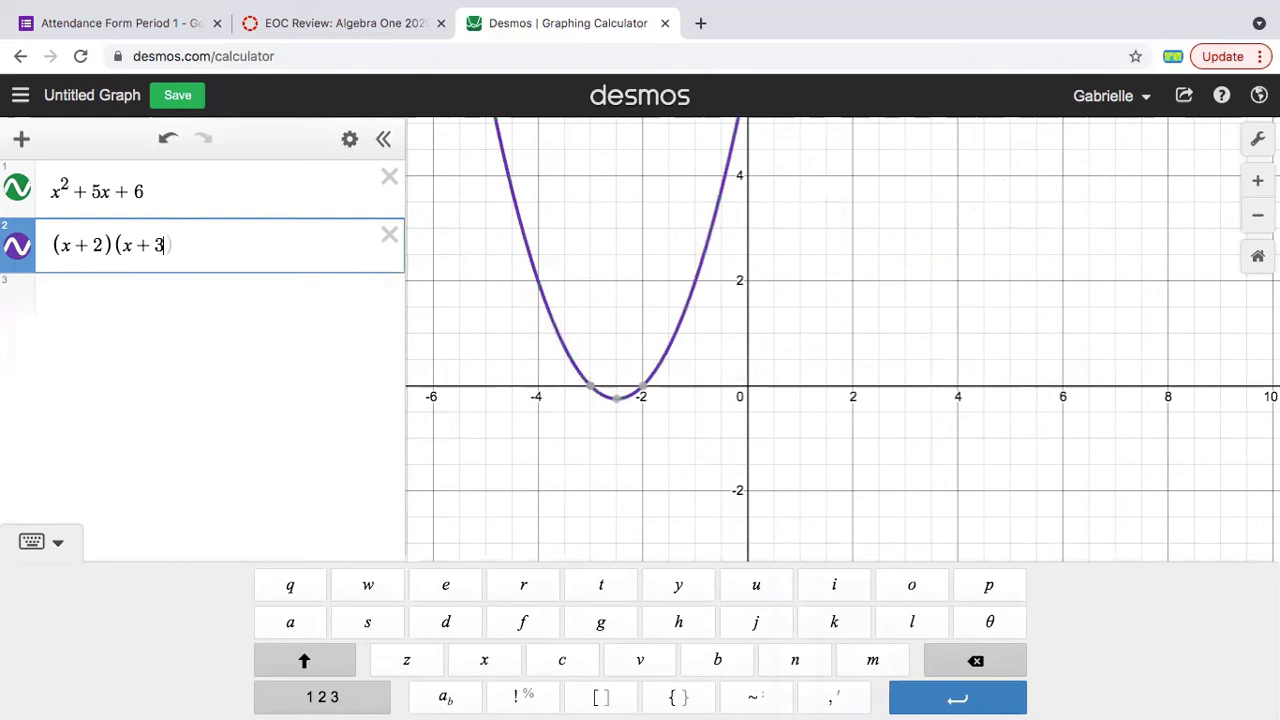
Toggle the graph of (x + 2)(x + 3) off and on repeatedly to compare it with x² + 5x + 6.
{"action": "left_click", "coordinate": [20, 250]}
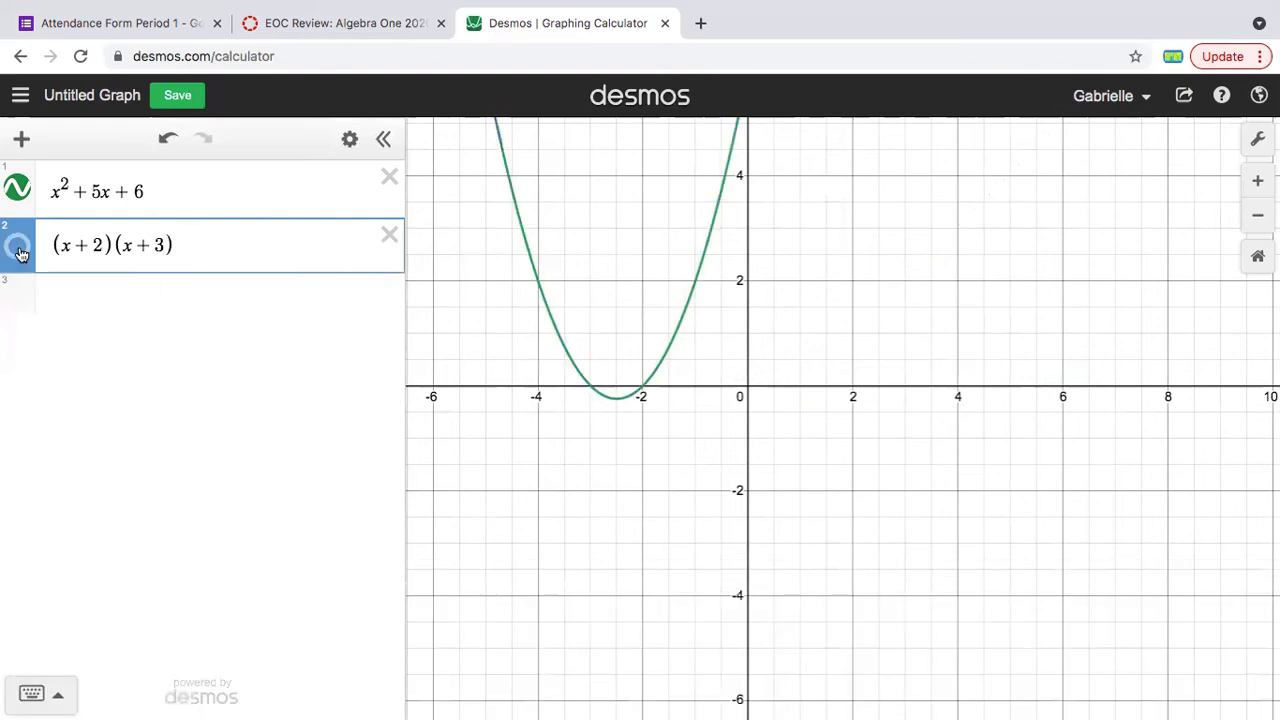
{"action": "double_click", "coordinate": [20, 250]}
{"action": "left_click", "coordinate": [20, 250]}
{"action": "left_click", "coordinate": [20, 250]}
{"action": "left_click", "coordinate": [20, 250]}
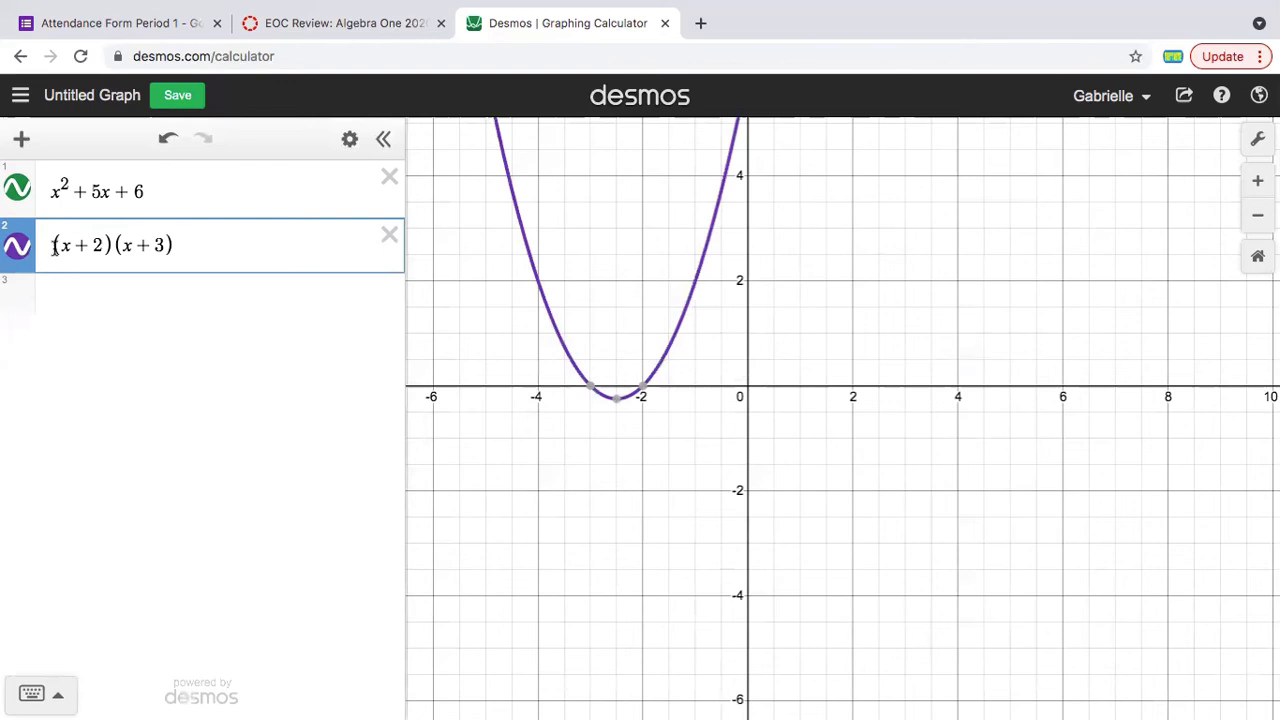
Delete both quadratic expressions and graph the line 2x + 3y = 7.
{"action": "left_click", "coordinate": [387, 195]}
{"action": "left_click", "coordinate": [386, 203]}
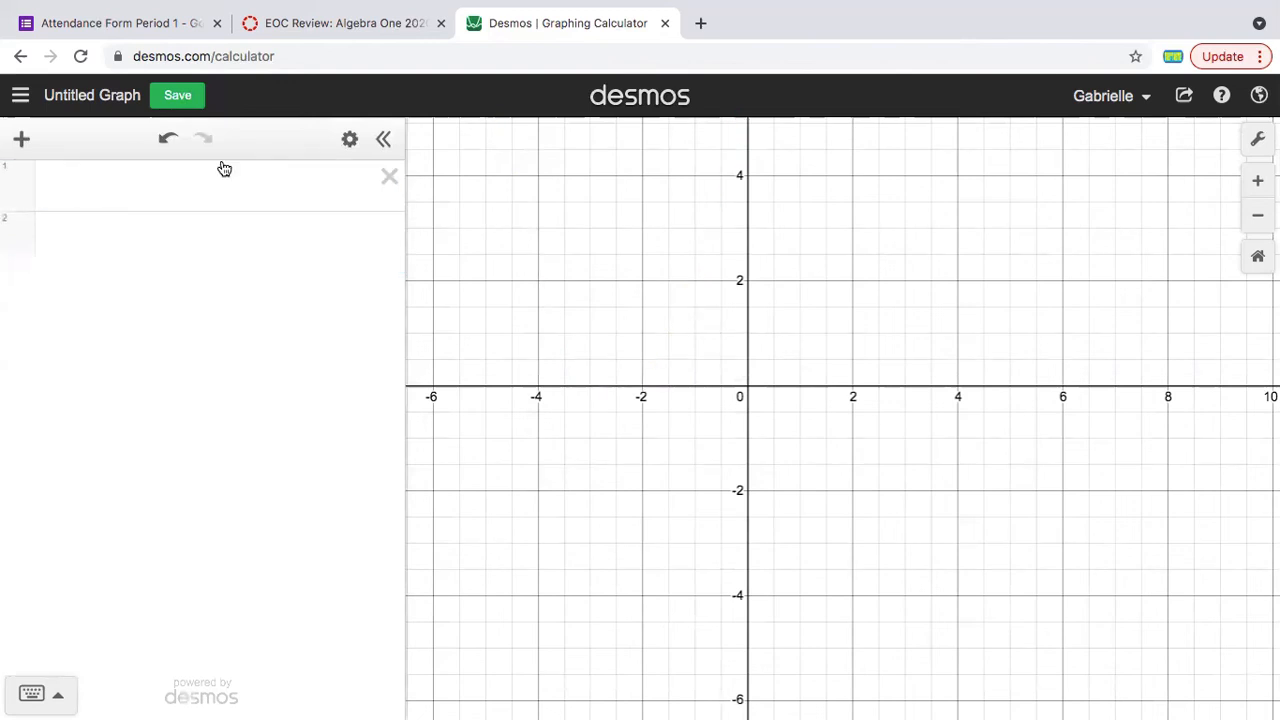
{"action": "left_click", "coordinate": [220, 189]}
{"action": "type", "text": "2x"}
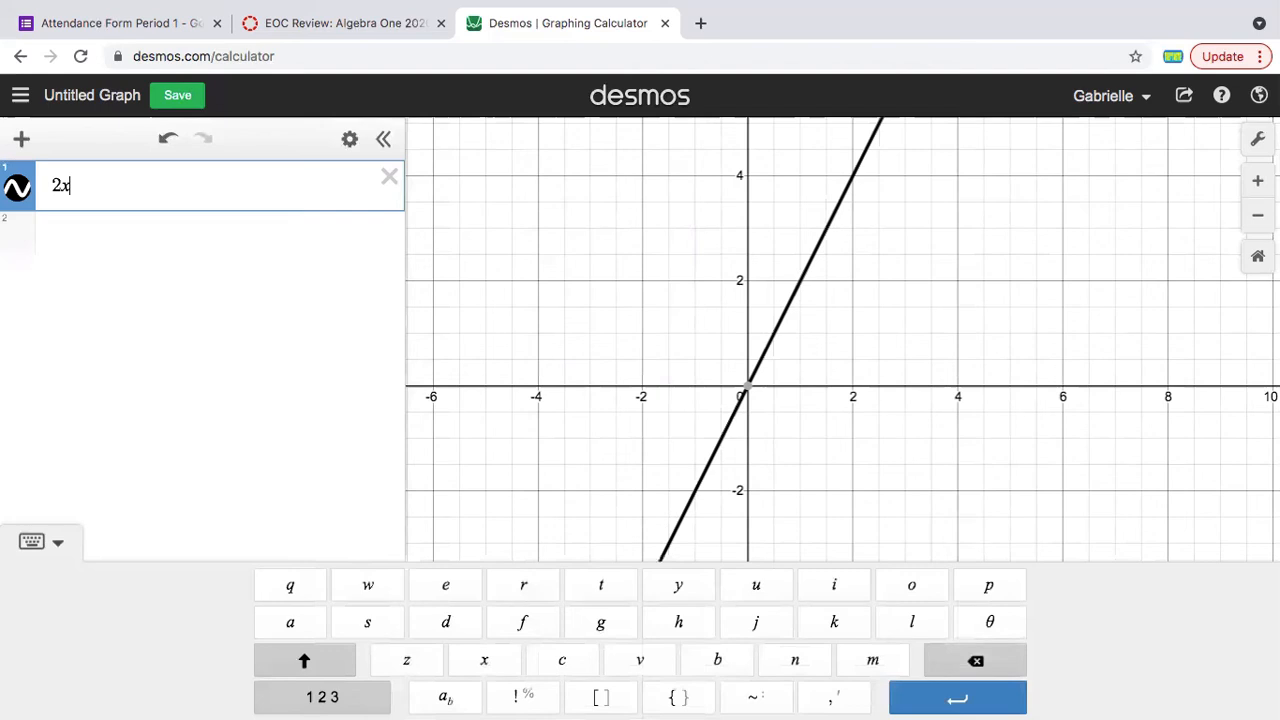
{"action": "key", "text": "BackSpace"}
{"action": "type", "text": "x +"}
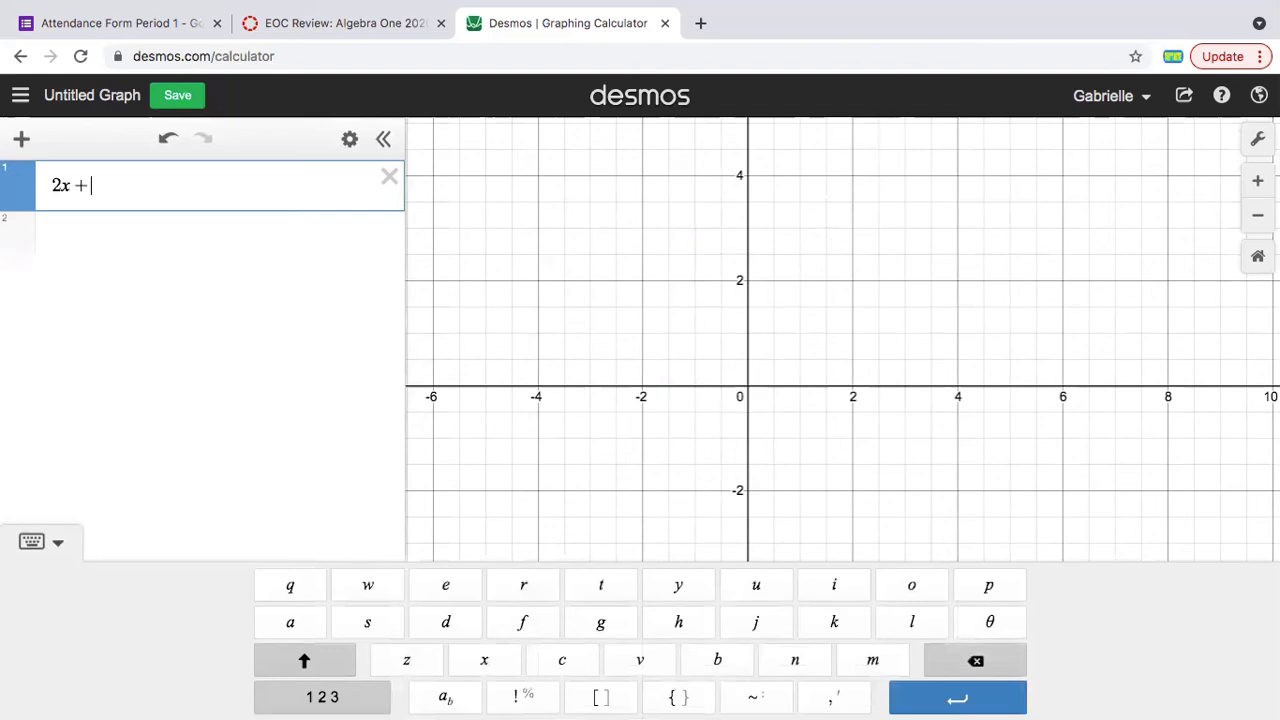
{"action": "type", "text": " 3y = 7"}
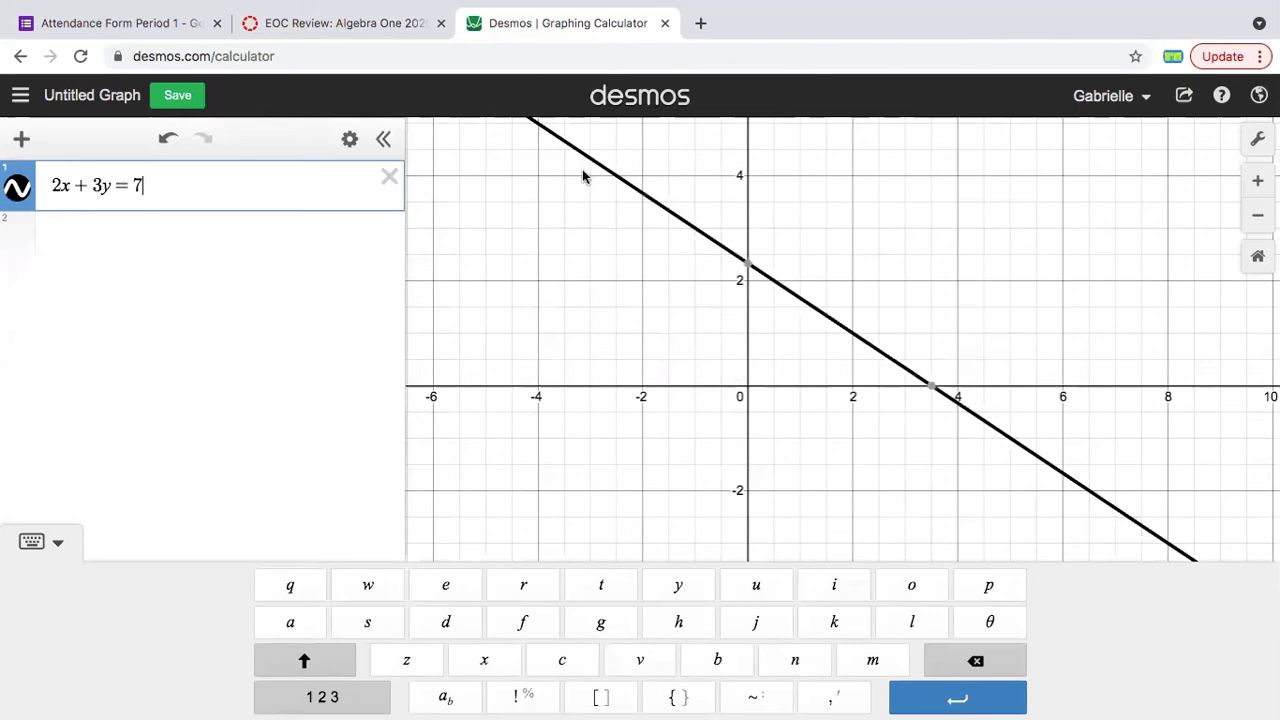
Handwrite 2x + 3y = 7 over the graph with a vertical divider at the equals sign, and subtract 2x from both sides.
{"action": "mouse_move", "coordinate": [481, 204]}
{"action": "left_mouse_down"}
{"action": "mouse_move", "coordinate": [476, 219]}
{"action": "mouse_move", "coordinate": [503, 237]}
{"action": "mouse_move", "coordinate": [610, 254]}
{"action": "mouse_move", "coordinate": [680, 222]}
{"action": "mouse_move", "coordinate": [686, 250]}
{"action": "left_mouse_up"}
{"action": "left_click_drag", "start_coordinate": [636, 192], "coordinate": [614, 486]}
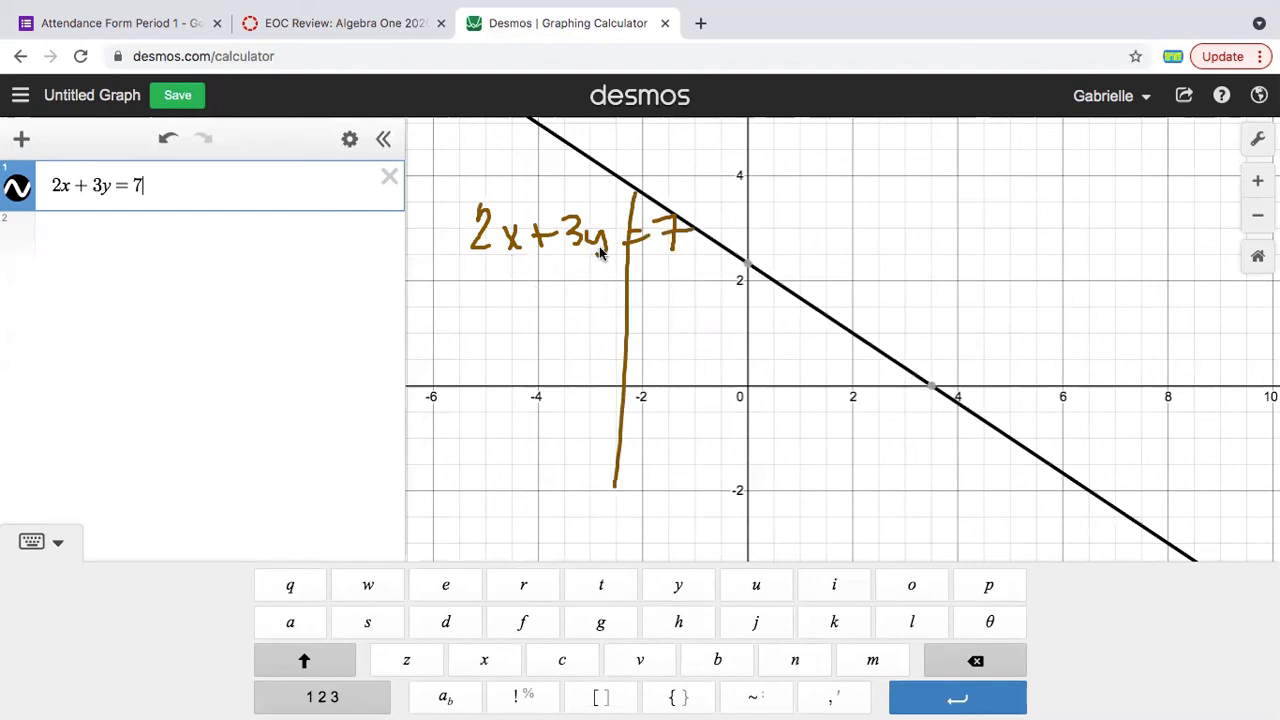
{"action": "left_click_drag", "start_coordinate": [443, 268], "coordinate": [525, 279]}
{"action": "left_click_drag", "start_coordinate": [680, 275], "coordinate": [700, 272]}
{"action": "left_click_drag", "start_coordinate": [705, 268], "coordinate": [728, 288]}
{"action": "left_click_drag", "start_coordinate": [734, 268], "coordinate": [750, 294]}
{"action": "left_click_drag", "start_coordinate": [750, 266], "coordinate": [734, 296]}
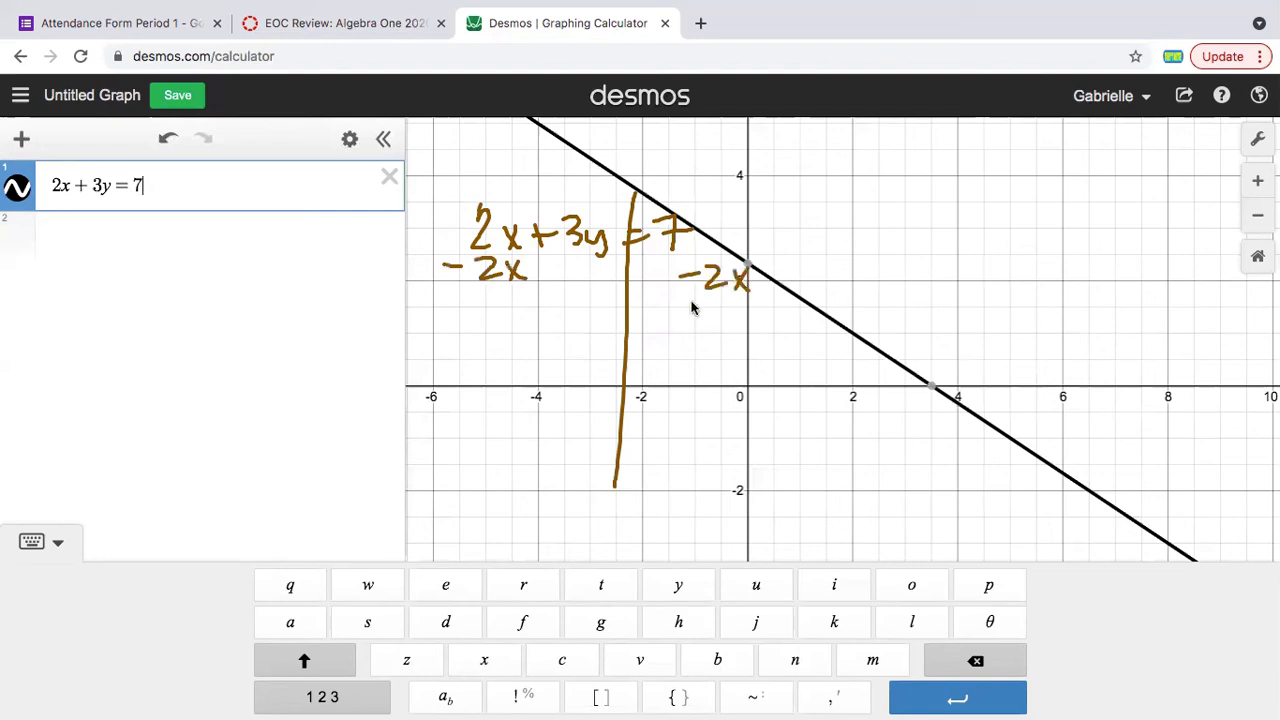
Handwrite the resulting line 3y = 7 − 2x beneath the subtraction.
{"action": "mouse_move", "coordinate": [556, 308]}
{"action": "left_mouse_down"}
{"action": "mouse_move", "coordinate": [556, 340]}
{"action": "mouse_move", "coordinate": [586, 334]}
{"action": "left_mouse_up"}
{"action": "mouse_move", "coordinate": [598, 318]}
{"action": "left_mouse_down"}
{"action": "mouse_move", "coordinate": [592, 352]}
{"action": "mouse_move", "coordinate": [640, 326]}
{"action": "left_mouse_up"}
{"action": "left_click_drag", "start_coordinate": [616, 338], "coordinate": [660, 346]}
{"action": "left_click_drag", "start_coordinate": [676, 335], "coordinate": [730, 342]}
{"action": "left_click_drag", "start_coordinate": [738, 320], "coordinate": [756, 342]}
{"action": "left_click_drag", "start_coordinate": [756, 318], "coordinate": [738, 344]}
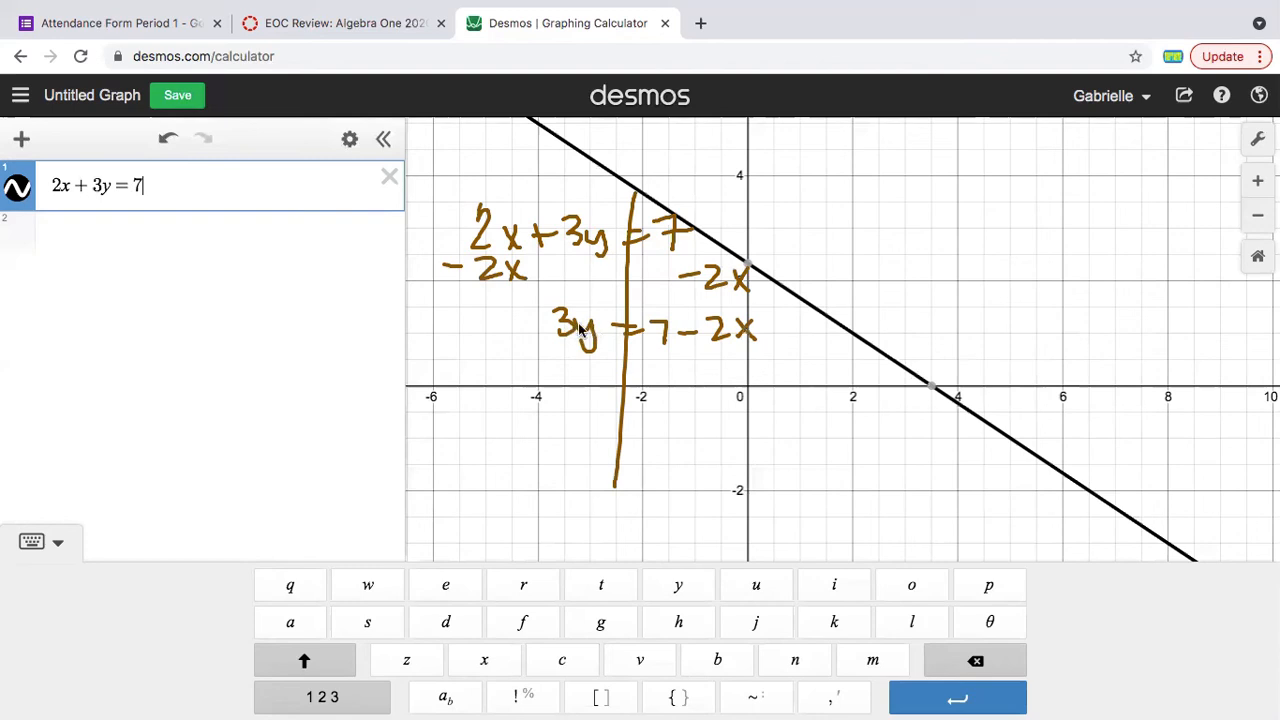
Handwrite the division of both sides by 3 and the solved form y = (7 − 2x)/3.
{"action": "left_click_drag", "start_coordinate": [554, 339], "coordinate": [594, 340]}
{"action": "left_click_drag", "start_coordinate": [626, 348], "coordinate": [794, 365]}
{"action": "left_click_drag", "start_coordinate": [575, 347], "coordinate": [576, 371]}
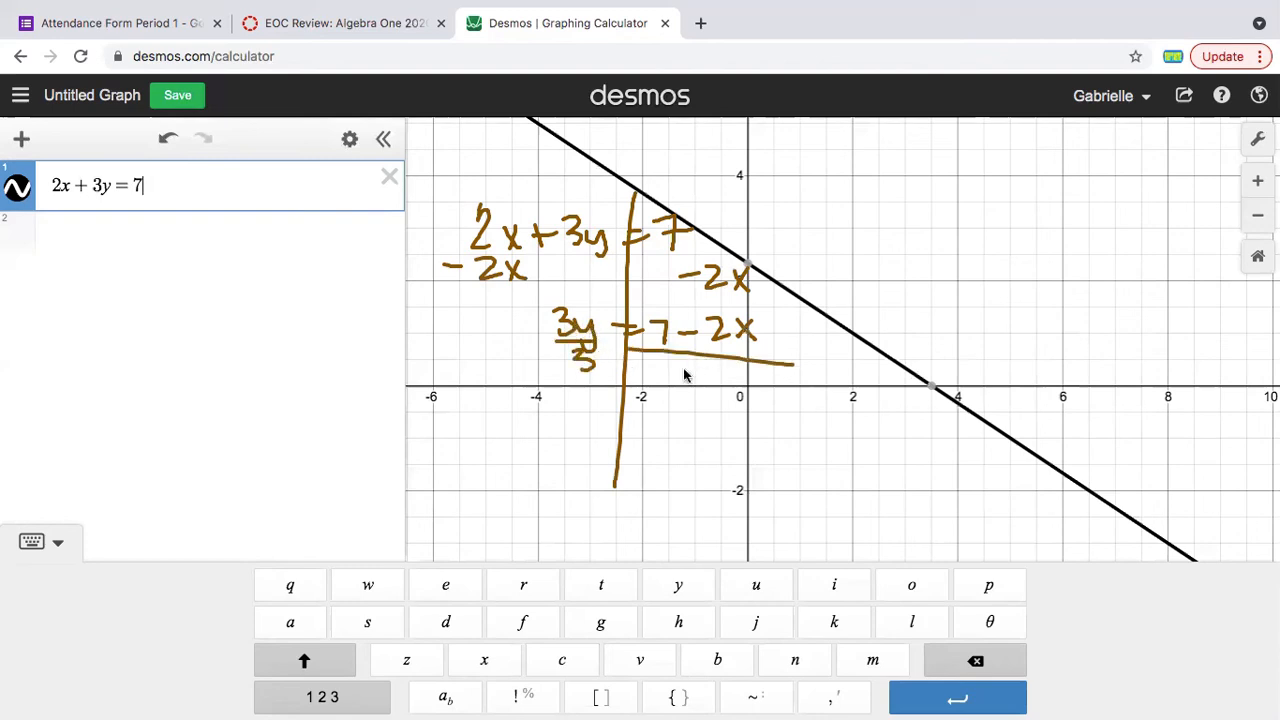
{"action": "left_click_drag", "start_coordinate": [689, 364], "coordinate": [690, 384]}
{"action": "left_click_drag", "start_coordinate": [567, 415], "coordinate": [577, 432]}
{"action": "mouse_move", "coordinate": [590, 415]}
{"action": "left_mouse_down"}
{"action": "mouse_move", "coordinate": [578, 452]}
{"action": "mouse_move", "coordinate": [624, 441]}
{"action": "left_mouse_up"}
{"action": "left_click_drag", "start_coordinate": [641, 434], "coordinate": [648, 452]}
{"action": "left_click_drag", "start_coordinate": [667, 444], "coordinate": [744, 458]}
{"action": "left_click_drag", "start_coordinate": [744, 436], "coordinate": [728, 458]}
{"action": "mouse_move", "coordinate": [628, 450]}
{"action": "left_mouse_down"}
{"action": "mouse_move", "coordinate": [756, 464]}
{"action": "mouse_move", "coordinate": [680, 488]}
{"action": "left_mouse_up"}
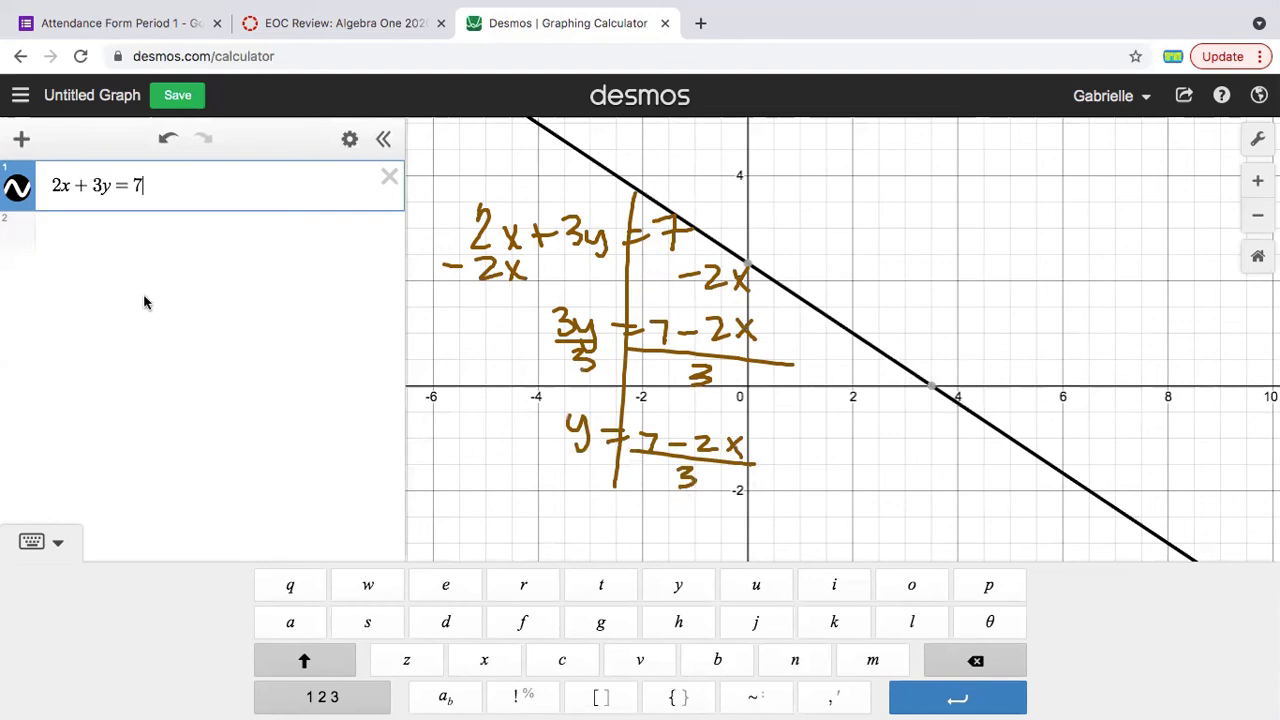
Graph (7 − 2x)/3 as a second expression to check the rearranged equation.
{"action": "left_click", "coordinate": [111, 232]}
{"action": "left_click", "coordinate": [66, 235]}
{"action": "left_click", "coordinate": [138, 229]}
{"action": "type", "text": "("}
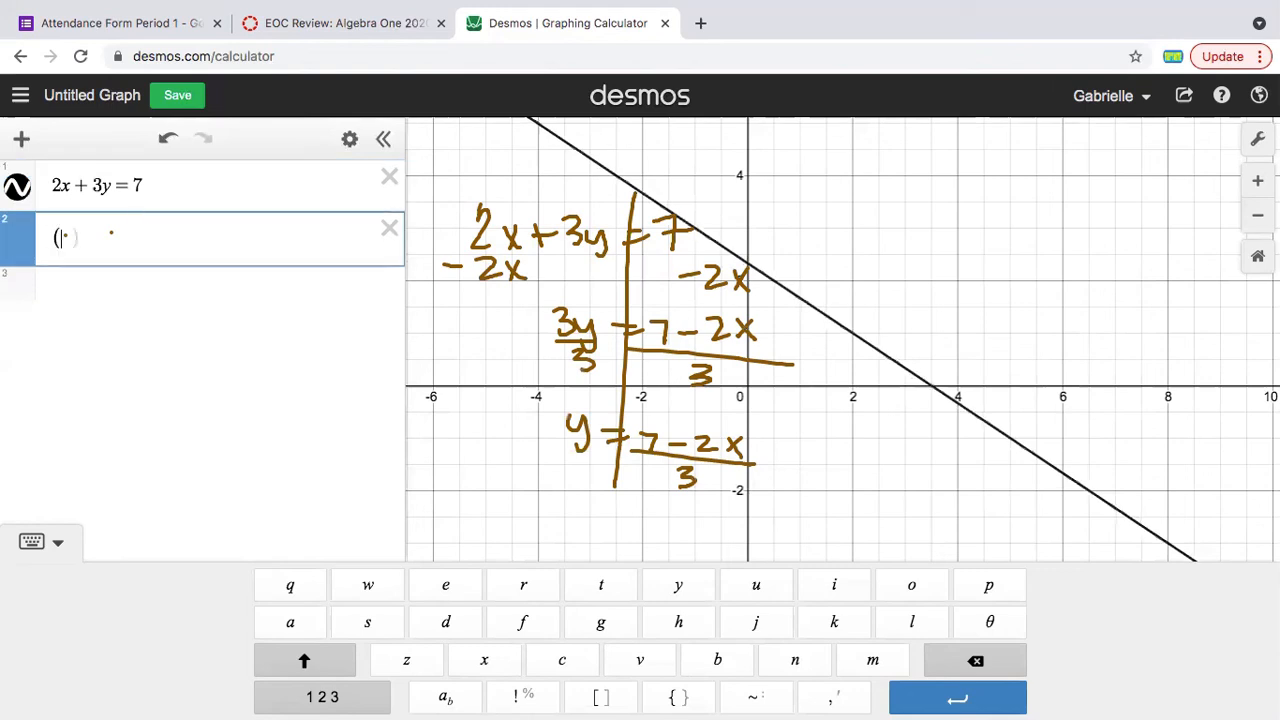
{"action": "type", "text": "7-2x"}
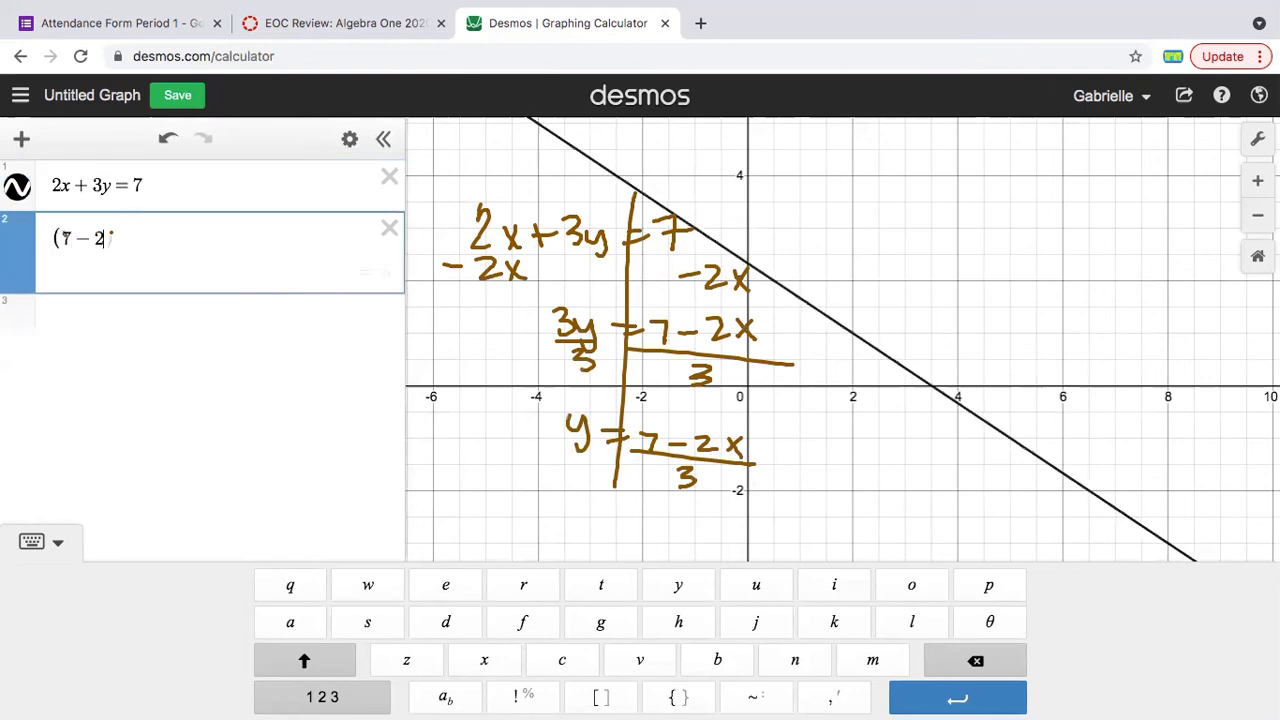
{"action": "type", "text": ")/"}
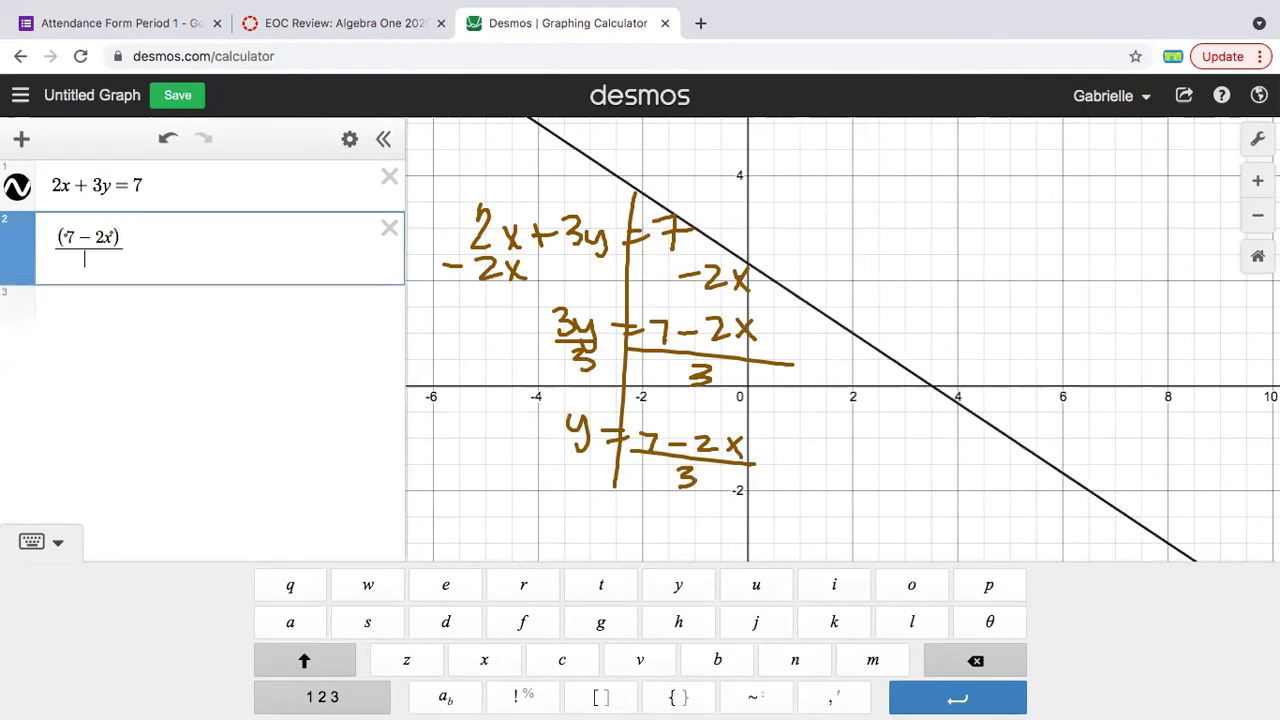
{"action": "type", "text": "3"}
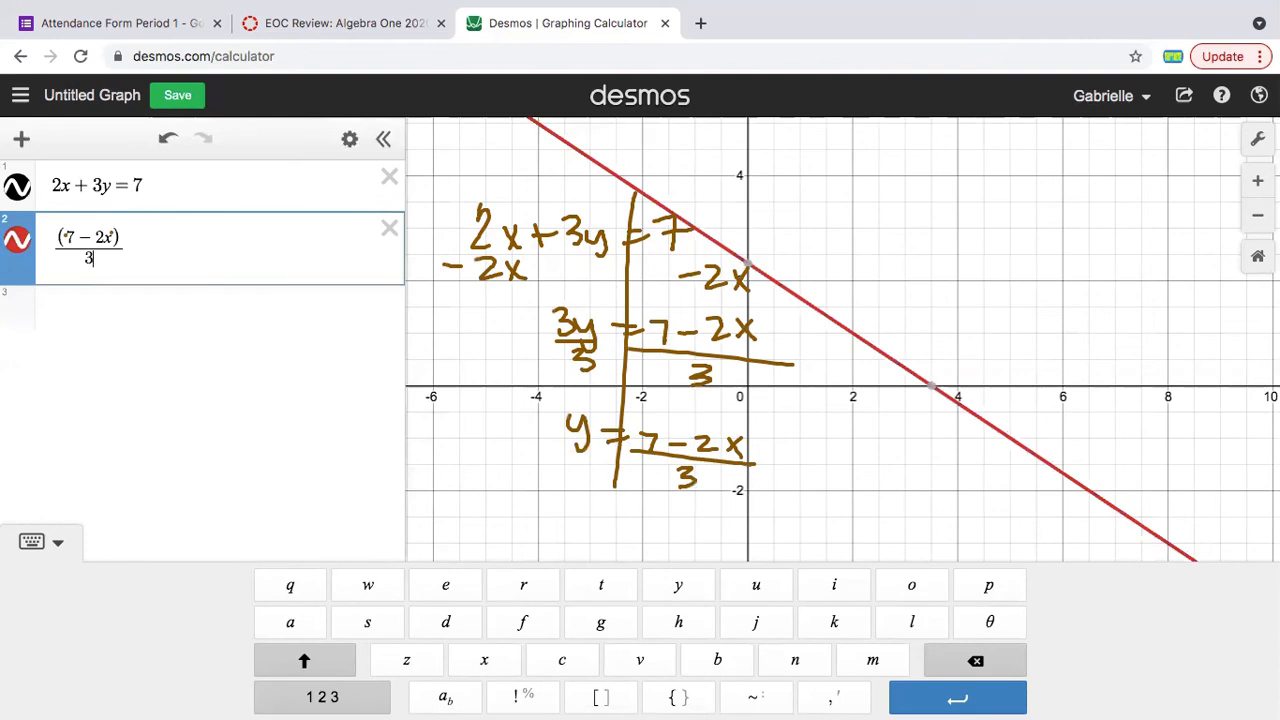
Toggle the second line's visibility to compare the graphs, and rewrite its expression as y = (7 − 2x)/3.
{"action": "left_click", "coordinate": [17, 241]}
{"action": "left_click", "coordinate": [17, 241]}
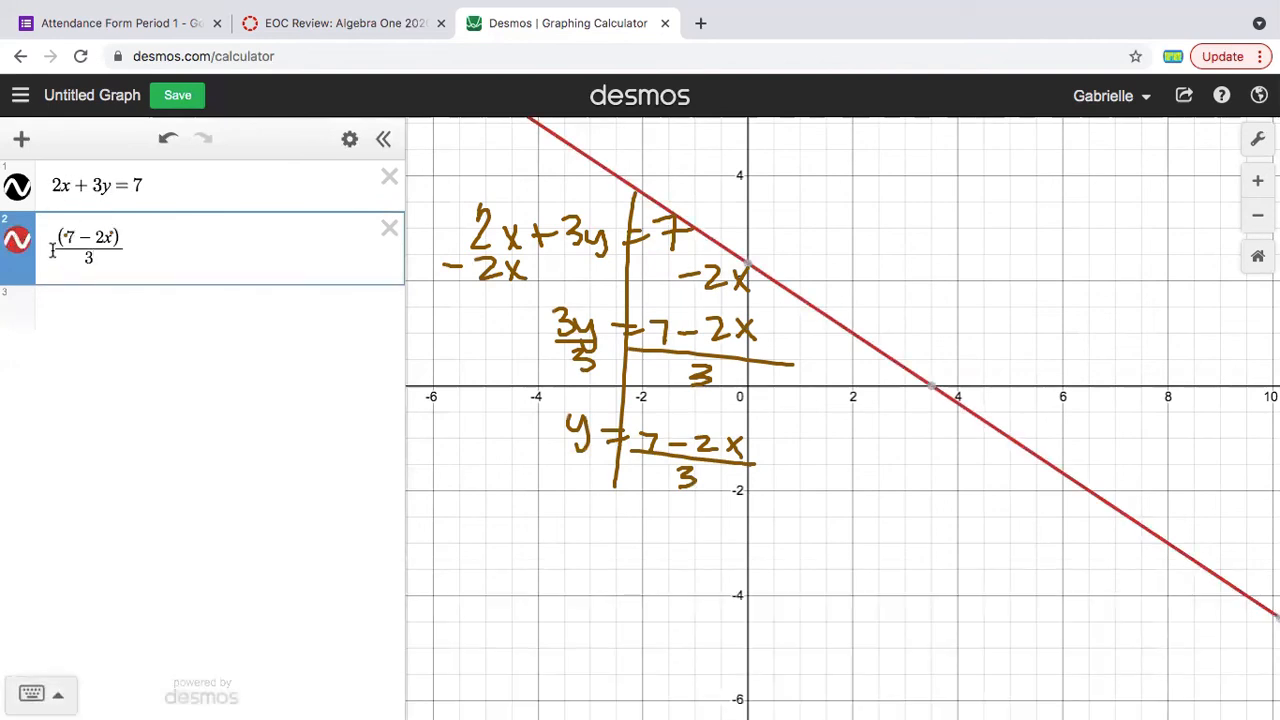
{"action": "left_click", "coordinate": [52, 248]}
{"action": "type", "text": "y="}
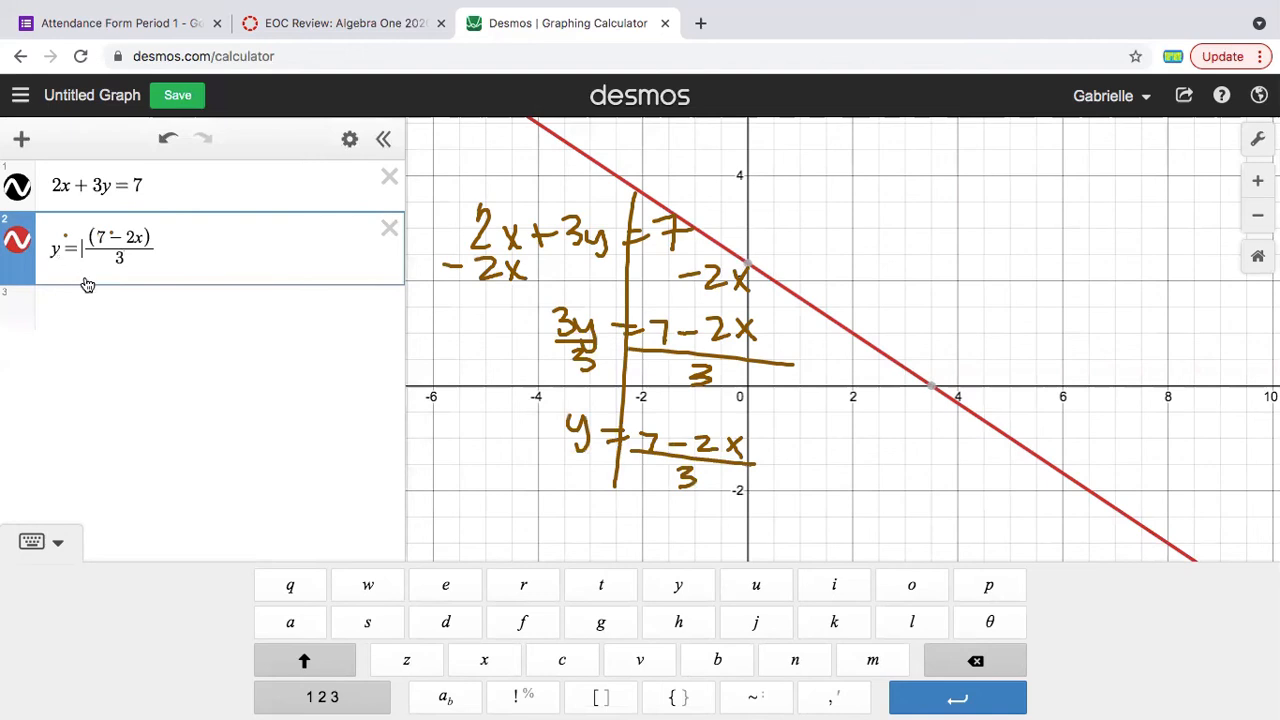
Clear the handwritten notes and delete both line expressions.
{"action": "left_click", "coordinate": [590, 127]}
{"action": "mouse_move", "coordinate": [123, 205]}
{"action": "left_mouse_down"}
{"action": "mouse_move", "coordinate": [148, 191]}
{"action": "mouse_move", "coordinate": [140, 218]}
{"action": "left_mouse_up"}
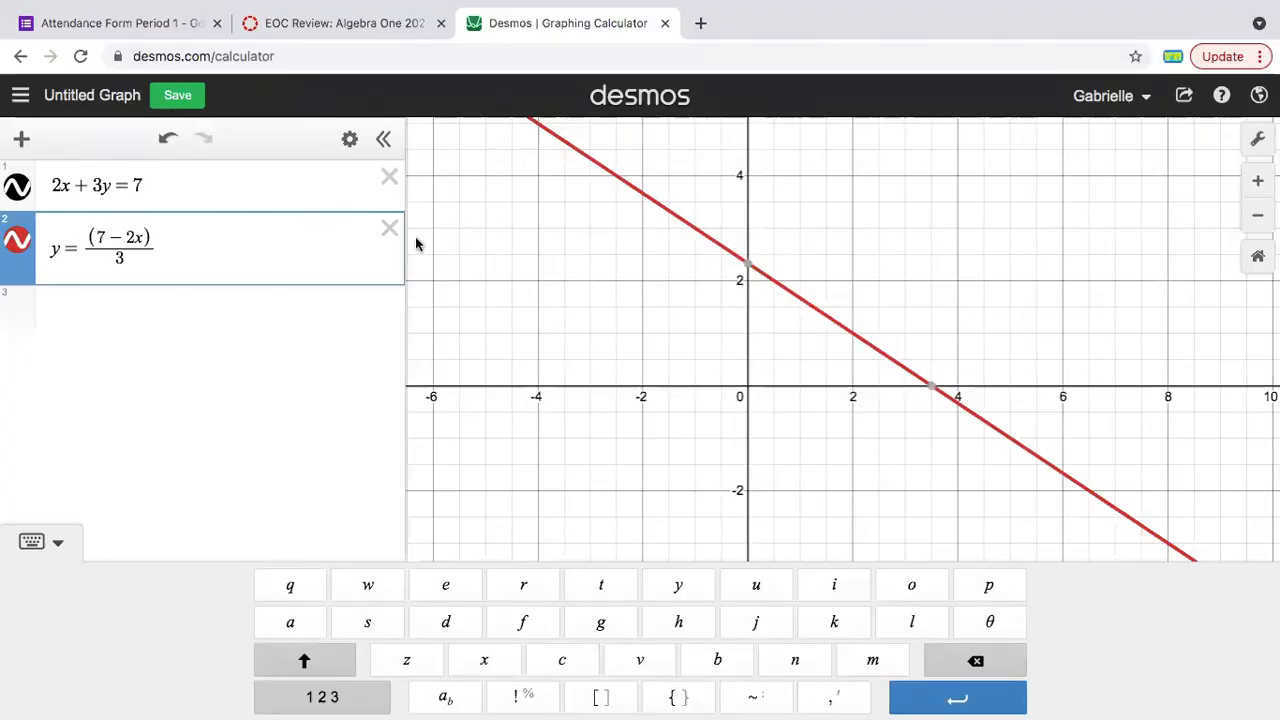
{"action": "left_click", "coordinate": [389, 228]}
{"action": "left_click", "coordinate": [389, 180]}
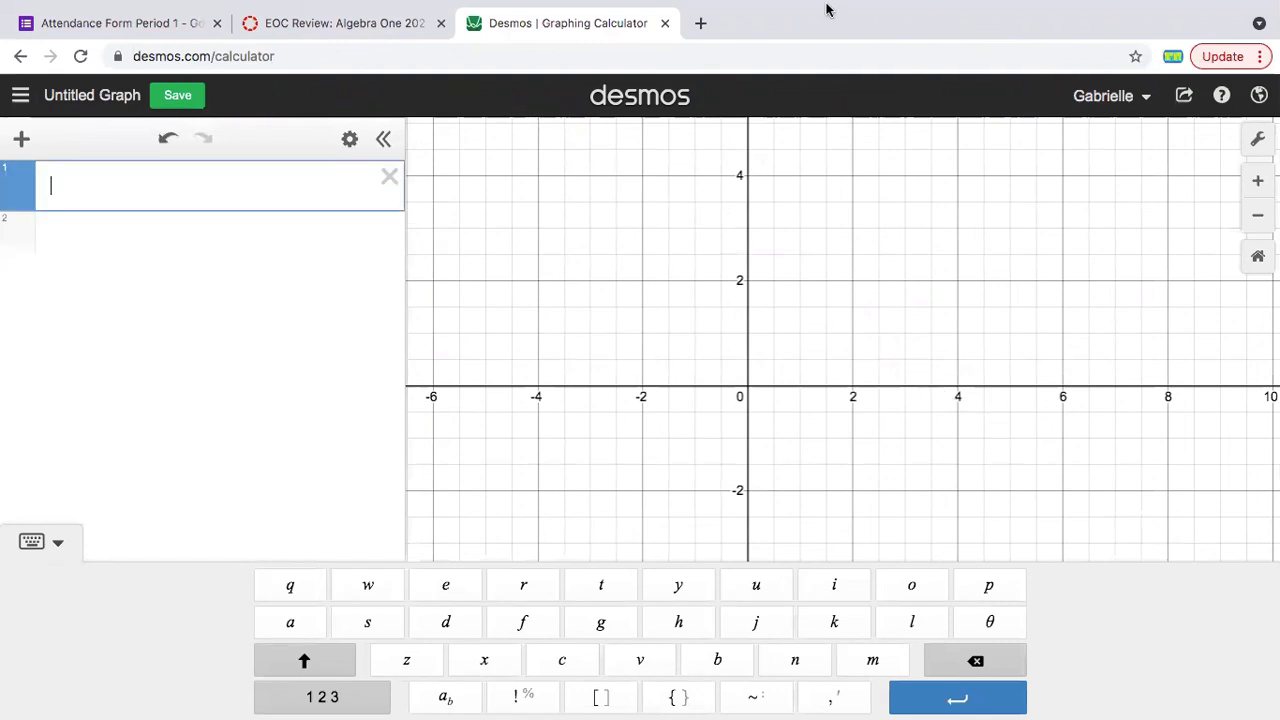
Handwrite the system 2x + 3y = 6 and y = ½x + 5 side by side over the empty graph.
{"action": "mouse_move", "coordinate": [728, 28]}
{"action": "left_click_drag", "start_coordinate": [523, 240], "coordinate": [573, 264]}
{"action": "left_click_drag", "start_coordinate": [571, 240], "coordinate": [558, 265]}
{"action": "mouse_move", "coordinate": [587, 239]}
{"action": "left_mouse_down"}
{"action": "mouse_move", "coordinate": [591, 256]}
{"action": "mouse_move", "coordinate": [660, 266]}
{"action": "mouse_move", "coordinate": [704, 258]}
{"action": "mouse_move", "coordinate": [700, 242]}
{"action": "mouse_move", "coordinate": [706, 262]}
{"action": "mouse_move", "coordinate": [712, 250]}
{"action": "left_mouse_up"}
{"action": "left_click_drag", "start_coordinate": [822, 236], "coordinate": [842, 272]}
{"action": "left_click_drag", "start_coordinate": [864, 250], "coordinate": [890, 260]}
{"action": "mouse_move", "coordinate": [912, 228]}
{"action": "left_mouse_down"}
{"action": "mouse_move", "coordinate": [918, 254]}
{"action": "mouse_move", "coordinate": [938, 255]}
{"action": "left_mouse_up"}
{"action": "mouse_move", "coordinate": [922, 268]}
{"action": "left_mouse_down"}
{"action": "mouse_move", "coordinate": [936, 284]}
{"action": "mouse_move", "coordinate": [970, 282]}
{"action": "left_mouse_up"}
{"action": "mouse_move", "coordinate": [972, 246]}
{"action": "left_mouse_down"}
{"action": "mouse_move", "coordinate": [950, 284]}
{"action": "mouse_move", "coordinate": [1004, 256]}
{"action": "left_mouse_up"}
{"action": "mouse_move", "coordinate": [993, 244]}
{"action": "left_mouse_down"}
{"action": "mouse_move", "coordinate": [993, 268]}
{"action": "mouse_move", "coordinate": [1032, 262]}
{"action": "left_mouse_up"}
{"action": "left_click_drag", "start_coordinate": [1040, 232], "coordinate": [1062, 230]}
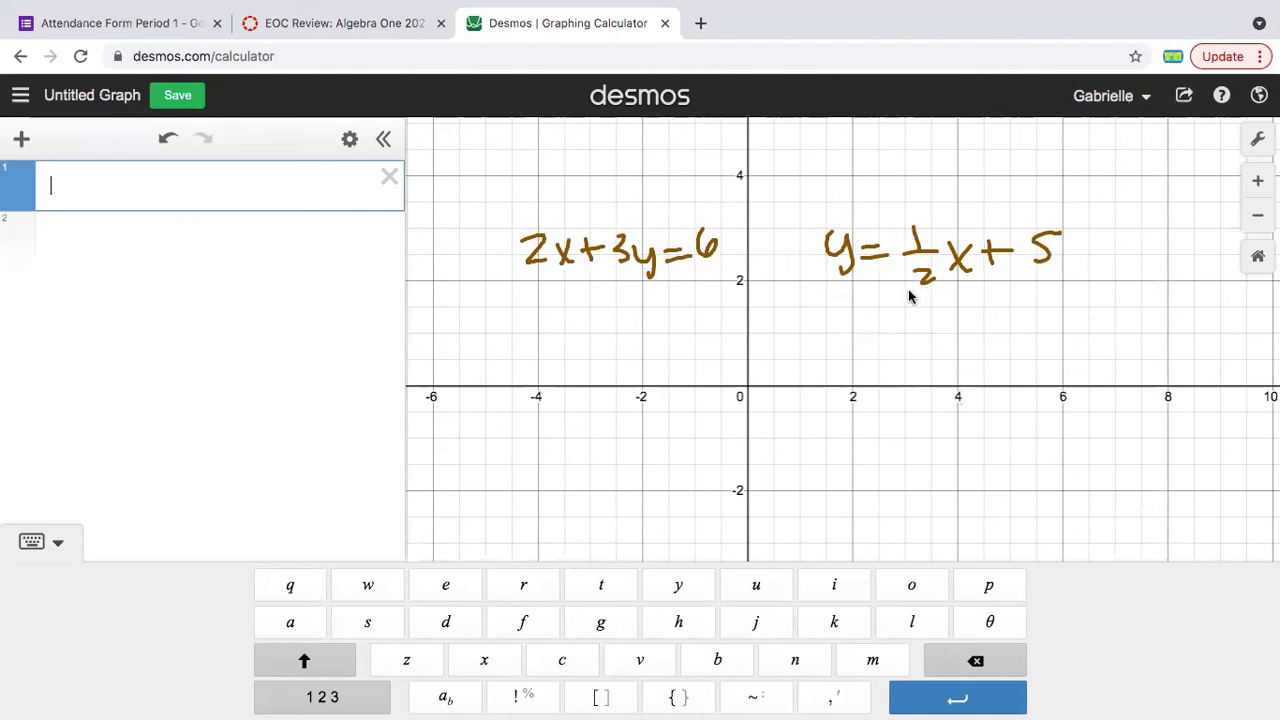
Draw a vertical divider through the equals sign of 2x + 3y = 6 and handwrite −2x on both sides.
{"action": "left_click_drag", "start_coordinate": [685, 205], "coordinate": [670, 405]}
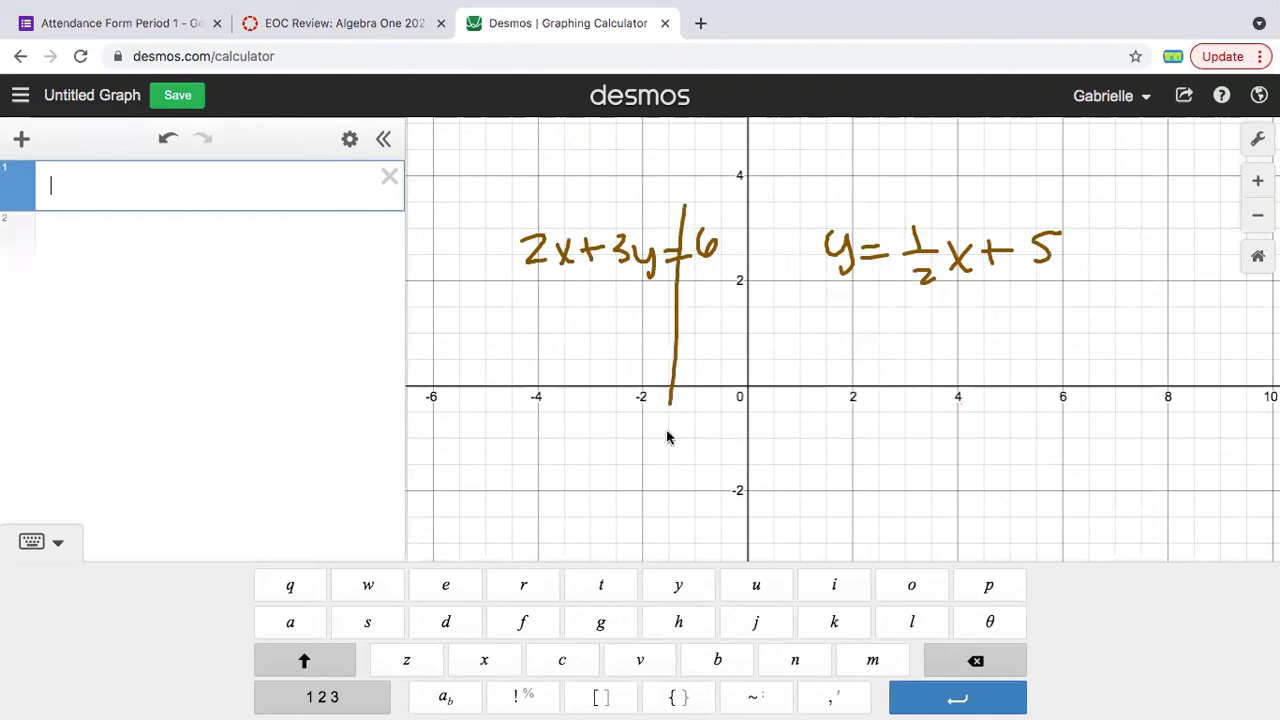
{"action": "left_click_drag", "start_coordinate": [549, 297], "coordinate": [564, 302]}
{"action": "left_click_drag", "start_coordinate": [582, 287], "coordinate": [567, 302]}
{"action": "left_click_drag", "start_coordinate": [569, 287], "coordinate": [591, 301]}
{"action": "left_click_drag", "start_coordinate": [692, 299], "coordinate": [716, 301]}
{"action": "mouse_move", "coordinate": [718, 293]}
{"action": "left_mouse_down"}
{"action": "mouse_move", "coordinate": [719, 309]}
{"action": "mouse_move", "coordinate": [735, 307]}
{"action": "left_mouse_up"}
{"action": "left_click_drag", "start_coordinate": [765, 290], "coordinate": [748, 304]}
{"action": "left_click_drag", "start_coordinate": [748, 291], "coordinate": [762, 303]}
Handwrite 3y = 6 − 2x with both sides divided by 3.
{"action": "mouse_move", "coordinate": [610, 370]}
{"action": "left_mouse_down"}
{"action": "mouse_move", "coordinate": [657, 357]}
{"action": "mouse_move", "coordinate": [777, 363]}
{"action": "mouse_move", "coordinate": [752, 366]}
{"action": "left_mouse_up"}
{"action": "left_click_drag", "start_coordinate": [594, 377], "coordinate": [640, 376]}
{"action": "mouse_move", "coordinate": [686, 380]}
{"action": "left_mouse_down"}
{"action": "mouse_move", "coordinate": [830, 381]}
{"action": "mouse_move", "coordinate": [714, 408]}
{"action": "left_mouse_up"}
{"action": "left_click_drag", "start_coordinate": [626, 384], "coordinate": [627, 404]}
Handwrite the solved equation y = 2 − ⅔x below the division.
{"action": "left_click_drag", "start_coordinate": [601, 446], "coordinate": [616, 483]}
{"action": "mouse_move", "coordinate": [643, 457]}
{"action": "left_mouse_down"}
{"action": "mouse_move", "coordinate": [662, 455]}
{"action": "mouse_move", "coordinate": [663, 467]}
{"action": "left_mouse_up"}
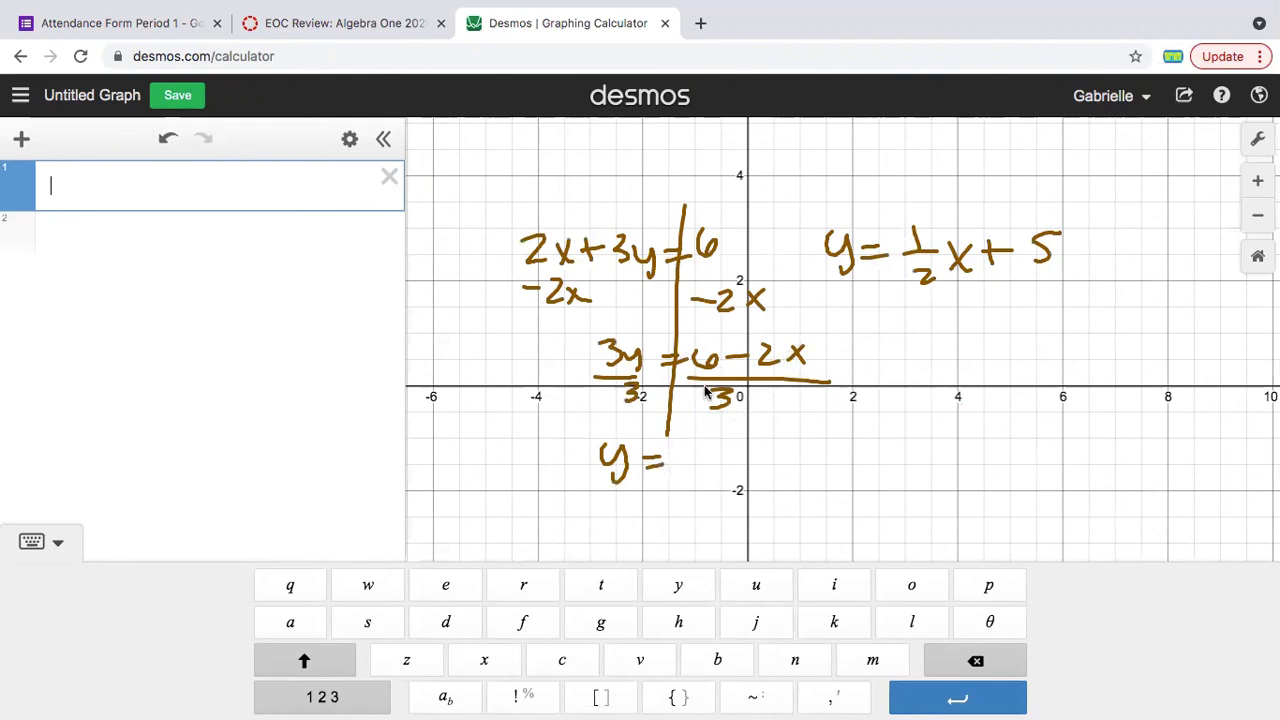
{"action": "left_click_drag", "start_coordinate": [689, 464], "coordinate": [712, 487]}
{"action": "left_click_drag", "start_coordinate": [782, 505], "coordinate": [776, 510]}
{"action": "mouse_move", "coordinate": [800, 478]}
{"action": "left_mouse_down"}
{"action": "mouse_move", "coordinate": [822, 504]}
{"action": "mouse_move", "coordinate": [798, 505]}
{"action": "left_mouse_up"}
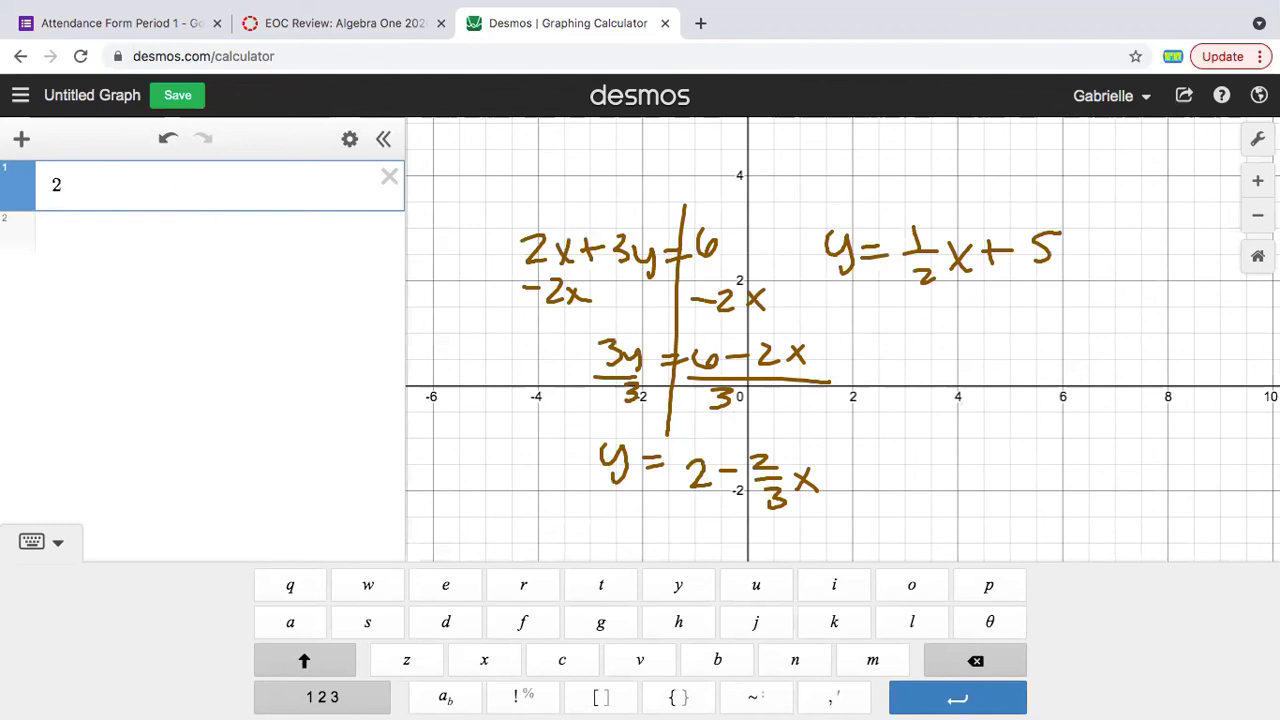
Graph 2 − ⅔x as the first expression.
{"action": "type", "text": "2/3"}
{"action": "key", "text": "Right"}
{"action": "type", "text": "x"}
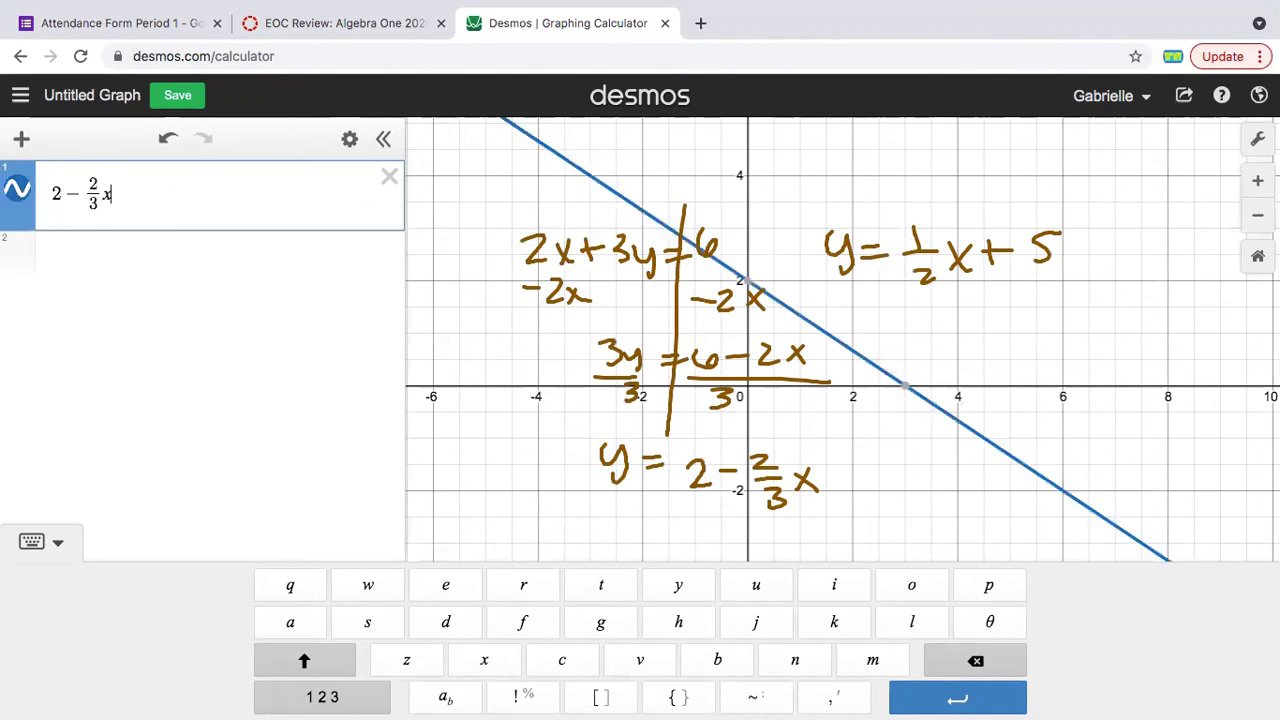
Graph ½x + 5 as the second expression and display the coordinates of the two lines' intersection.
{"action": "left_click", "coordinate": [98, 259]}
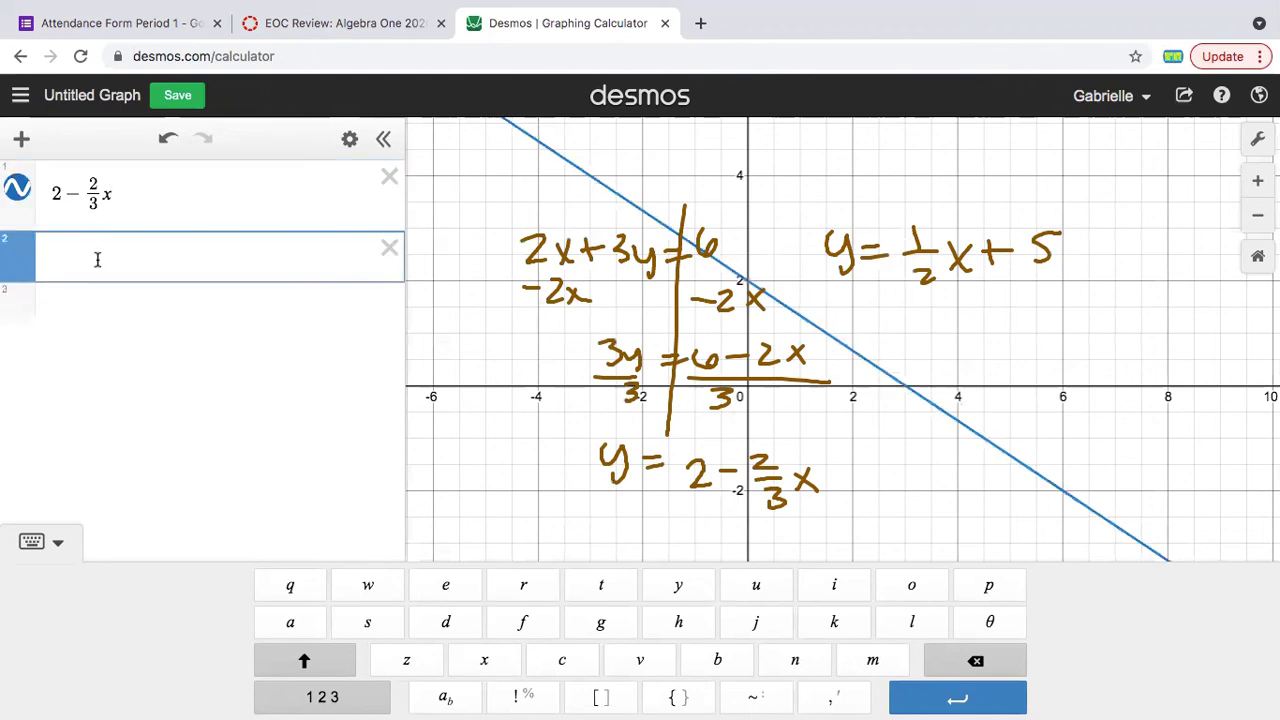
{"action": "type", "text": "1/2"}
{"action": "key", "text": "Right"}
{"action": "type", "text": "x + 5"}
{"action": "left_click", "coordinate": [614, 193]}
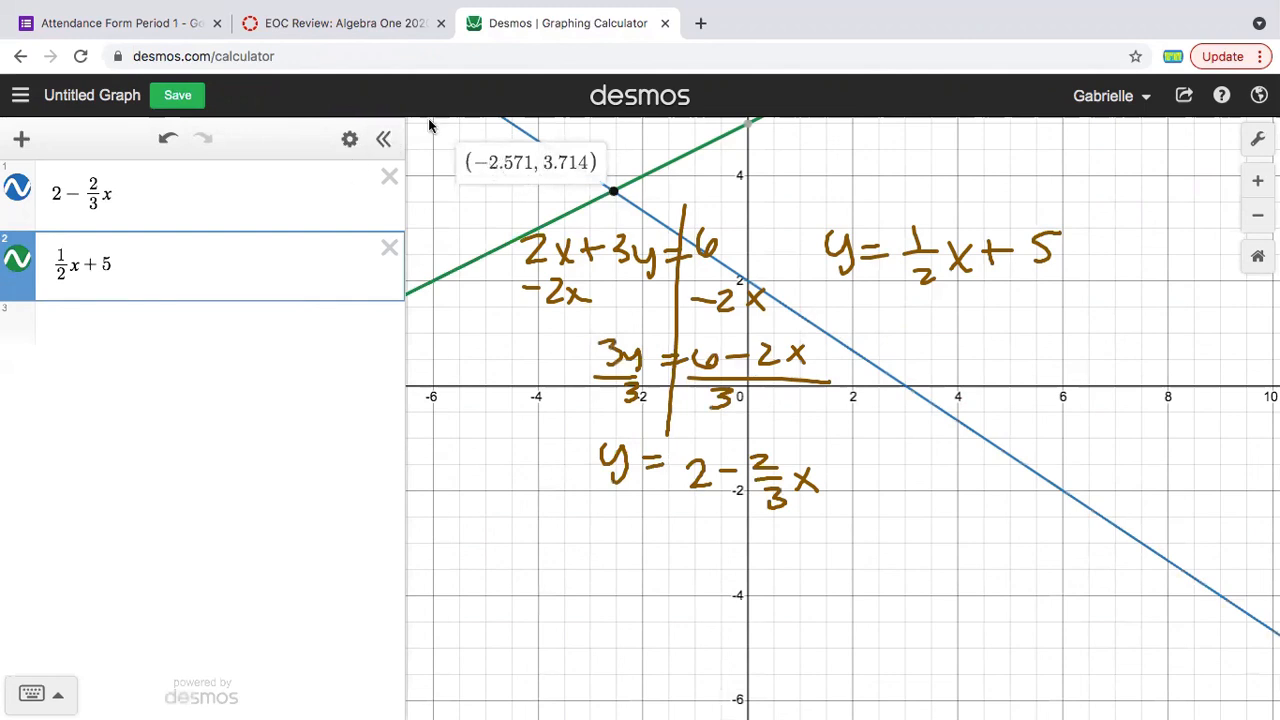
Handwrite the equation 2 − ⅔x = ½x + 5 below the other work, and clear all handwritten notes.
{"action": "mouse_move", "coordinate": [628, 580]}
{"action": "left_mouse_down"}
{"action": "mouse_move", "coordinate": [710, 598]}
{"action": "mouse_move", "coordinate": [720, 626]}
{"action": "mouse_move", "coordinate": [828, 588]}
{"action": "mouse_move", "coordinate": [840, 612]}
{"action": "mouse_move", "coordinate": [897, 584]}
{"action": "mouse_move", "coordinate": [925, 597]}
{"action": "left_mouse_up"}
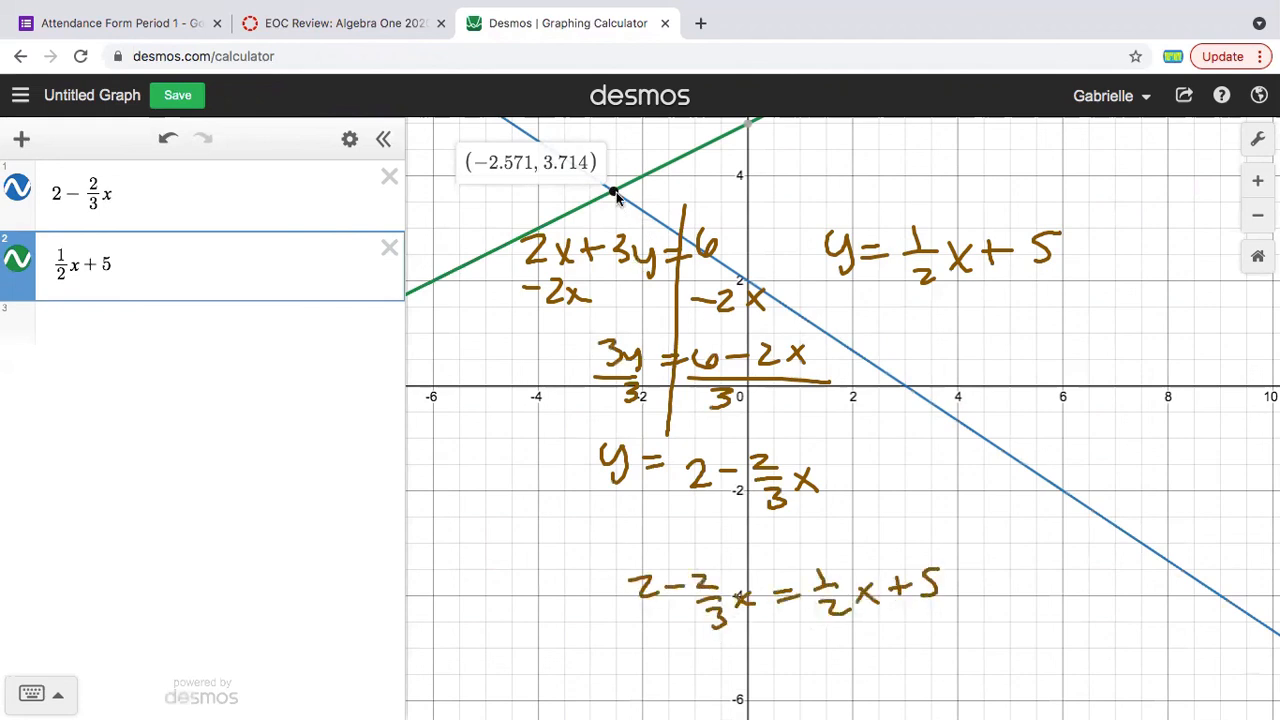
{"action": "left_click", "coordinate": [797, 156]}
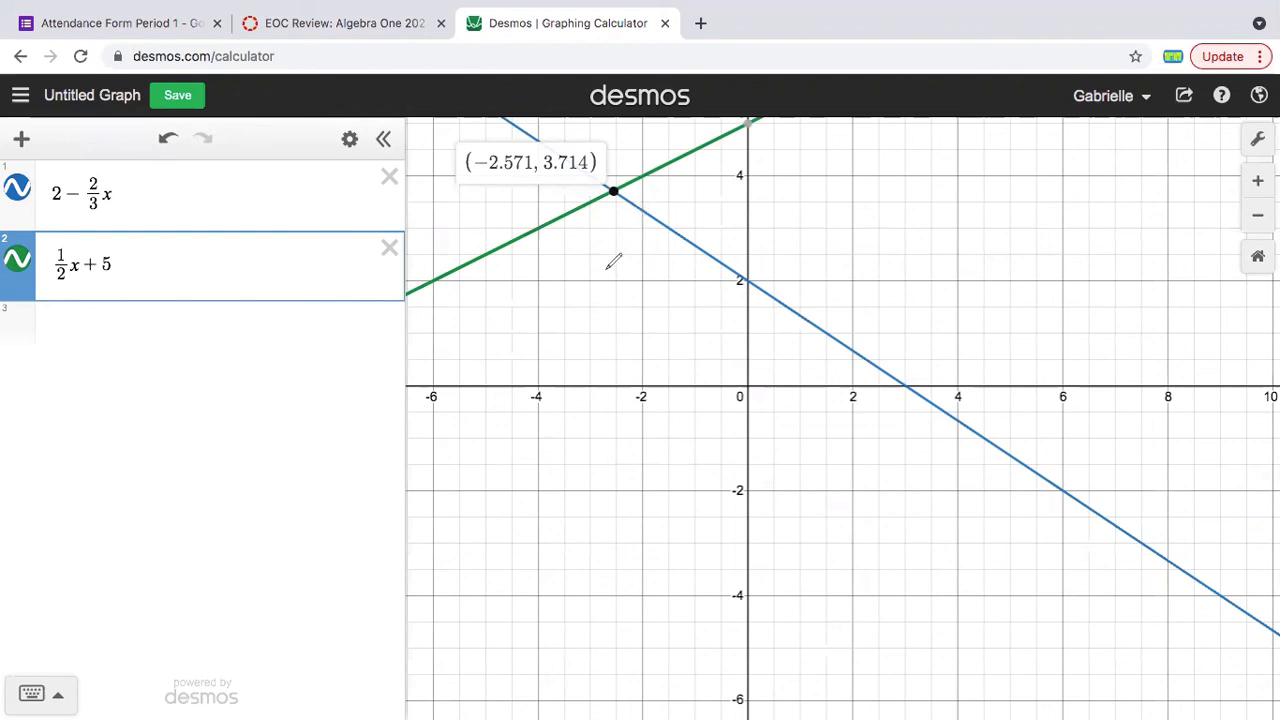
Handwrite the inequality y < 2x + 3 over the graph and draw an arrow pointing at its inequality sign.
{"action": "left_click_drag", "start_coordinate": [873, 208], "coordinate": [880, 232]}
{"action": "left_click_drag", "start_coordinate": [893, 210], "coordinate": [878, 254]}
{"action": "mouse_move", "coordinate": [930, 218]}
{"action": "left_mouse_down"}
{"action": "mouse_move", "coordinate": [932, 238]}
{"action": "mouse_move", "coordinate": [998, 236]}
{"action": "left_mouse_up"}
{"action": "mouse_move", "coordinate": [998, 212]}
{"action": "left_mouse_down"}
{"action": "mouse_move", "coordinate": [974, 236]}
{"action": "mouse_move", "coordinate": [1032, 222]}
{"action": "left_mouse_up"}
{"action": "left_click_drag", "start_coordinate": [1020, 212], "coordinate": [1020, 234]}
{"action": "mouse_move", "coordinate": [1050, 196]}
{"action": "left_mouse_down"}
{"action": "mouse_move", "coordinate": [1066, 212]}
{"action": "mouse_move", "coordinate": [1052, 236]}
{"action": "left_mouse_up"}
{"action": "mouse_move", "coordinate": [916, 338]}
{"action": "left_mouse_down"}
{"action": "mouse_move", "coordinate": [933, 258]}
{"action": "mouse_move", "coordinate": [944, 268]}
{"action": "left_mouse_up"}
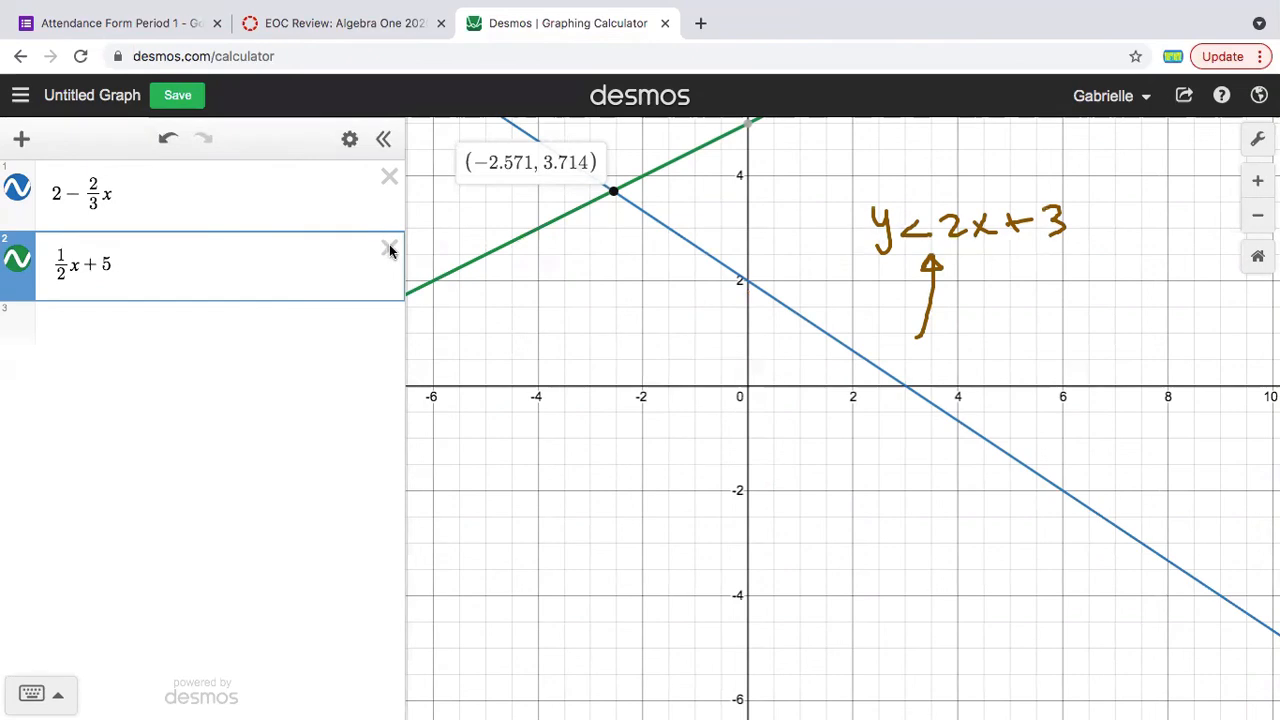
Delete both line expressions and annotate the inequality with the note "shaded below" and a dashed line.
{"action": "left_click", "coordinate": [389, 177]}
{"action": "left_click", "coordinate": [389, 177]}
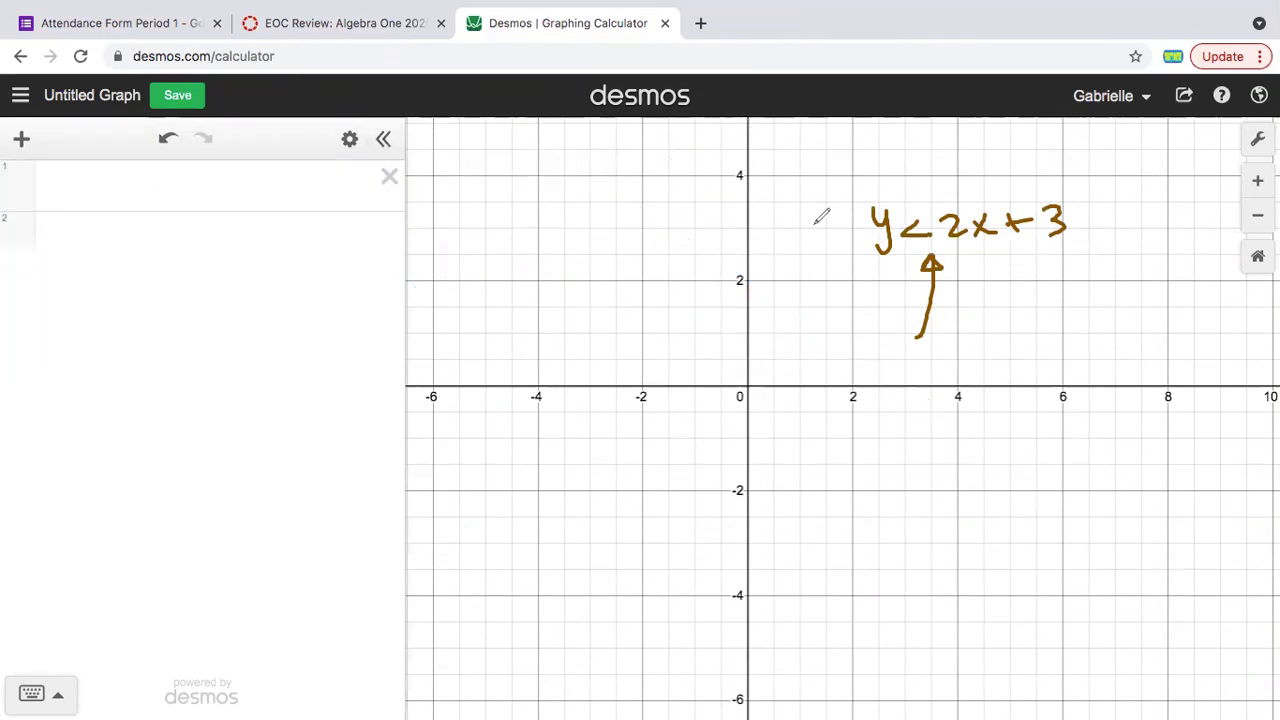
{"action": "mouse_move", "coordinate": [905, 370]}
{"action": "left_mouse_down"}
{"action": "mouse_move", "coordinate": [960, 337]}
{"action": "mouse_move", "coordinate": [988, 343]}
{"action": "mouse_move", "coordinate": [1017, 297]}
{"action": "mouse_move", "coordinate": [1025, 318]}
{"action": "left_mouse_up"}
{"action": "mouse_move", "coordinate": [966, 382]}
{"action": "left_mouse_down"}
{"action": "mouse_move", "coordinate": [1028, 354]}
{"action": "mouse_move", "coordinate": [963, 443]}
{"action": "mouse_move", "coordinate": [1083, 386]}
{"action": "left_mouse_up"}
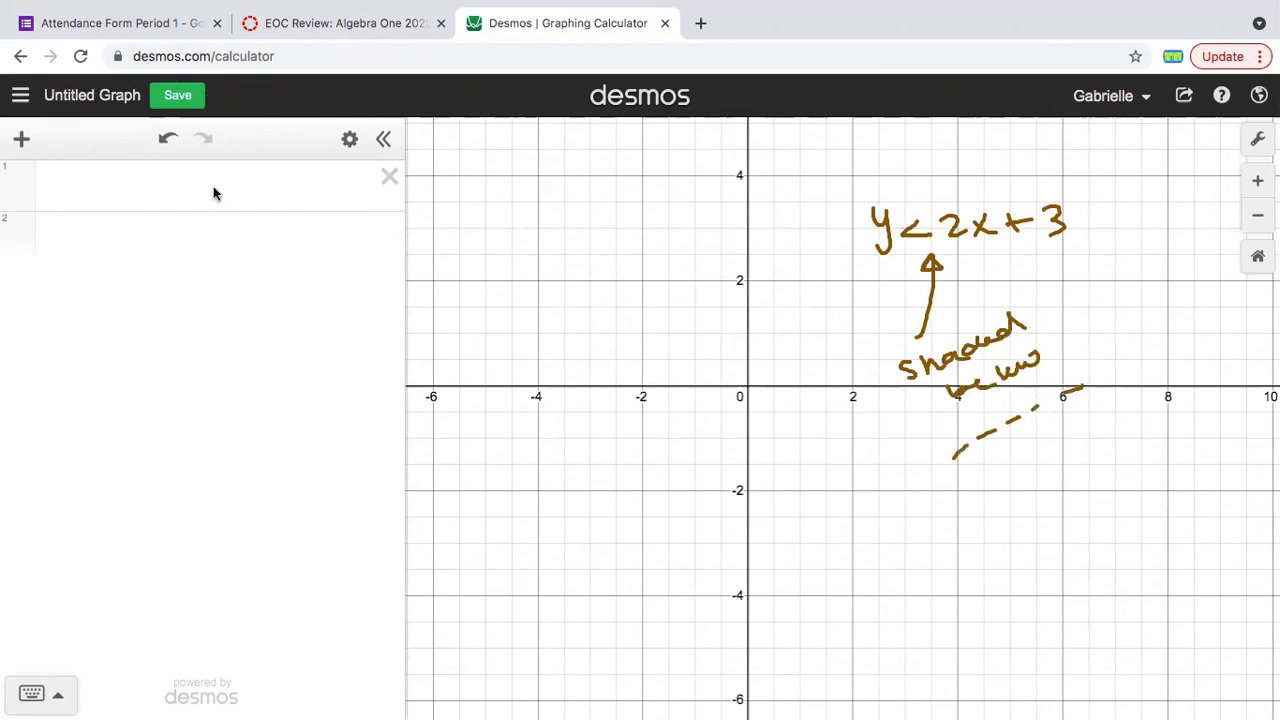
Graph the boundary line y = 2x + 3.
{"action": "left_click", "coordinate": [168, 194]}
{"action": "type", "text": "y=2x-"}
{"action": "key", "text": "BackSpace"}
{"action": "type", "text": "+3"}
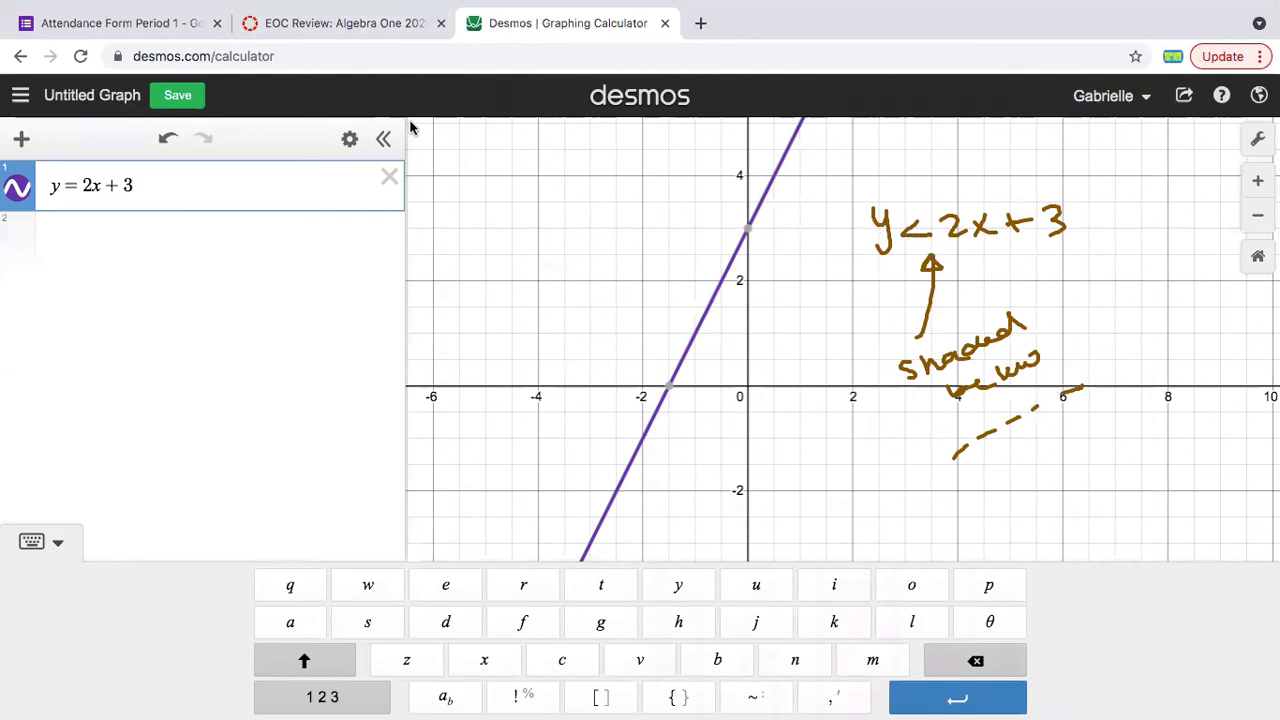
Change the handwritten inequality sign to ≤ and redraw the dashed line as a solid line with arrowheads at both ends.
{"action": "left_click_drag", "start_coordinate": [902, 247], "coordinate": [932, 249]}
{"action": "mouse_move", "coordinate": [955, 460]}
{"action": "left_mouse_down"}
{"action": "mouse_move", "coordinate": [1088, 390]}
{"action": "mouse_move", "coordinate": [1074, 381]}
{"action": "left_mouse_up"}
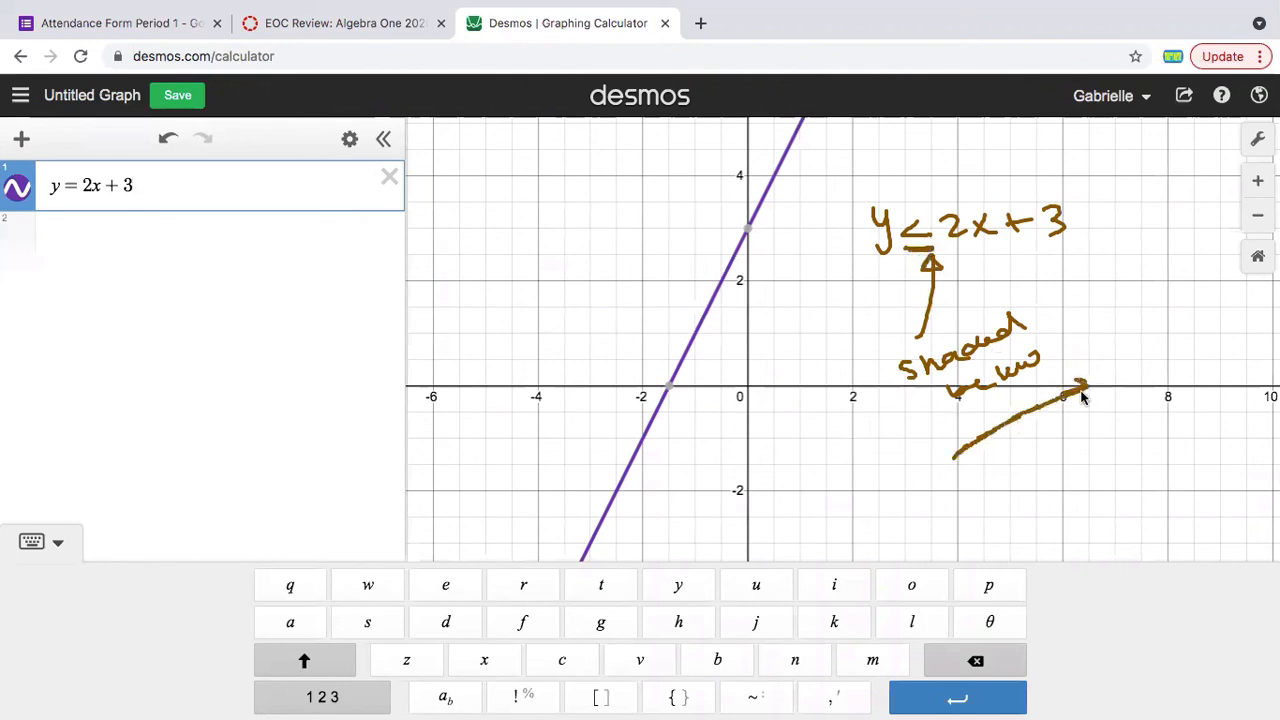
{"action": "left_click_drag", "start_coordinate": [957, 449], "coordinate": [975, 440]}
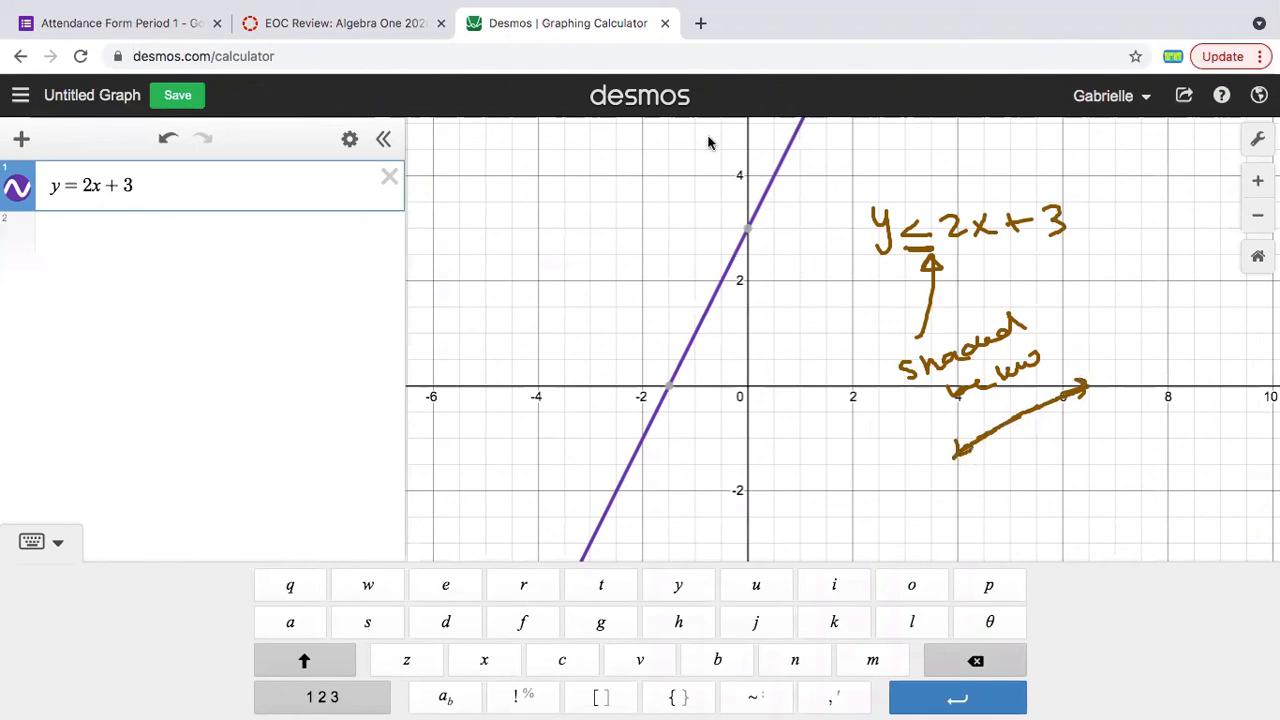